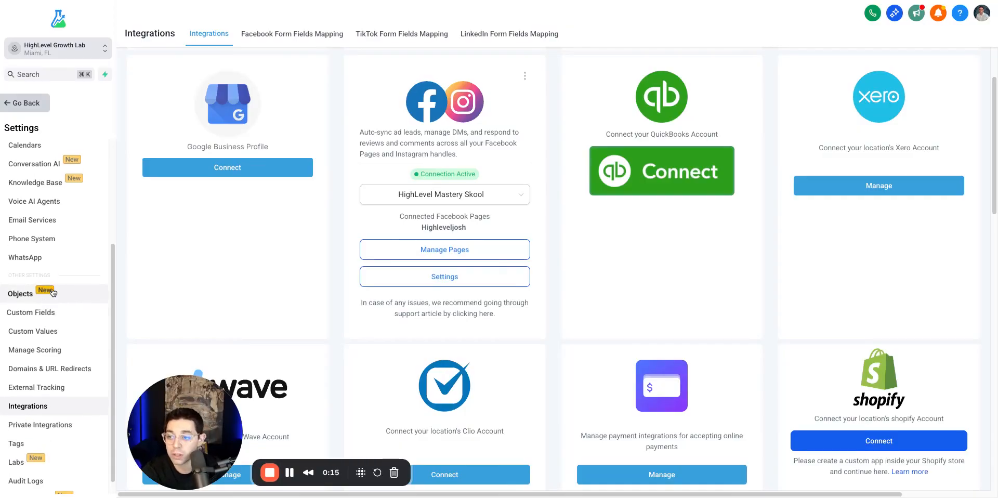
Review the Facebook and Instagram connection among the account's integrations.
{"action": "scroll", "coordinate": [49, 290], "scroll_direction": "up", "scroll_amount": 1}
{"action": "scroll", "coordinate": [50, 289], "scroll_direction": "down", "scroll_amount": 1}
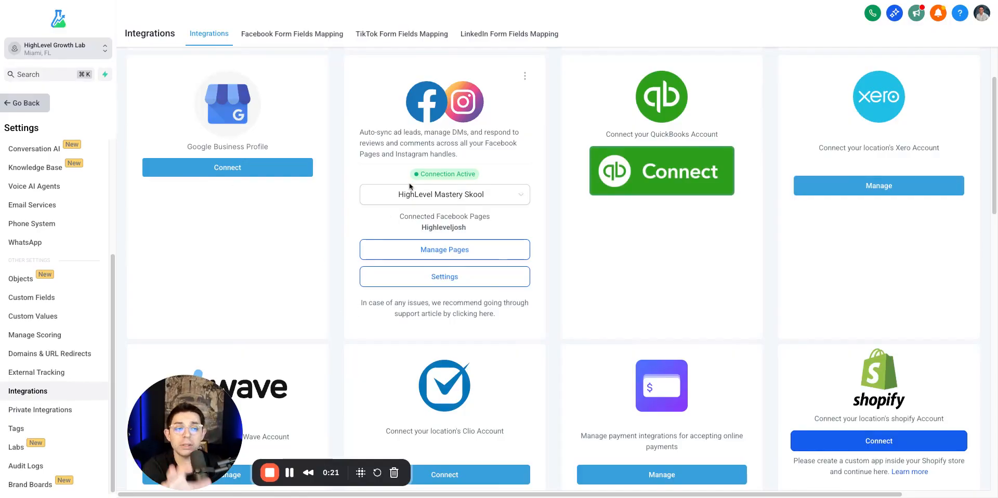
{"action": "scroll", "coordinate": [613, 149], "scroll_direction": "up", "scroll_amount": 1}
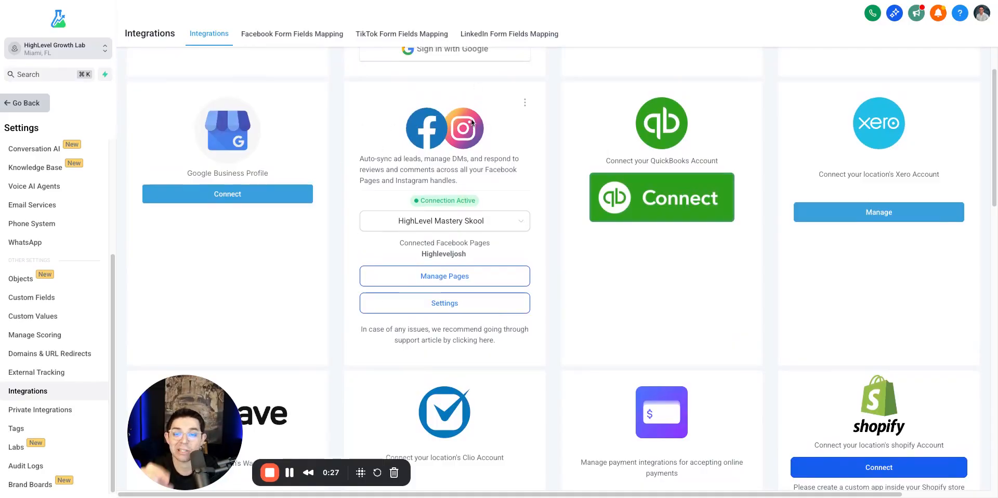
{"action": "scroll", "coordinate": [477, 147], "scroll_direction": "down", "scroll_amount": 2}
{"action": "scroll", "coordinate": [486, 217], "scroll_direction": "up", "scroll_amount": 1}
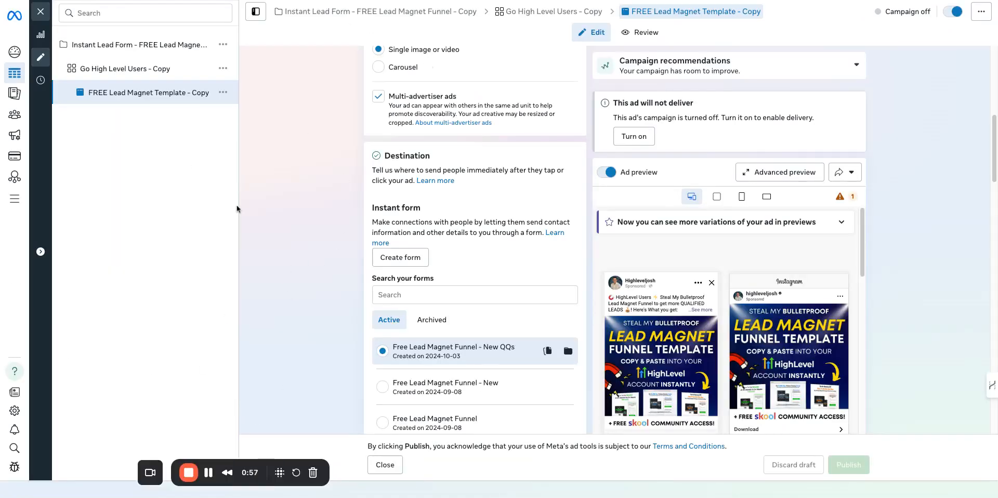
In Meta Ads Manager, preview the Questions section of a new instant form for the ad, and discard the form.
{"action": "scroll", "coordinate": [468, 291], "scroll_direction": "down", "scroll_amount": 4}
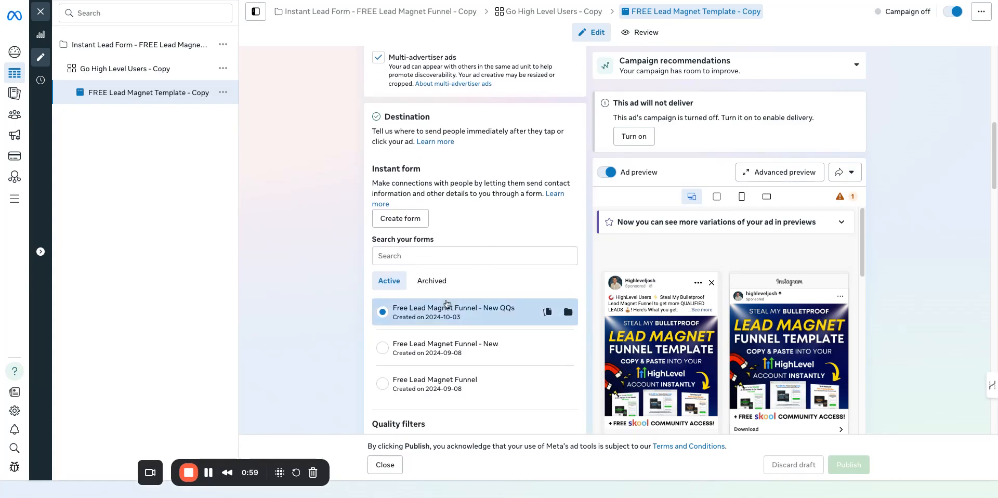
{"action": "scroll", "coordinate": [422, 96], "scroll_direction": "up", "scroll_amount": 3}
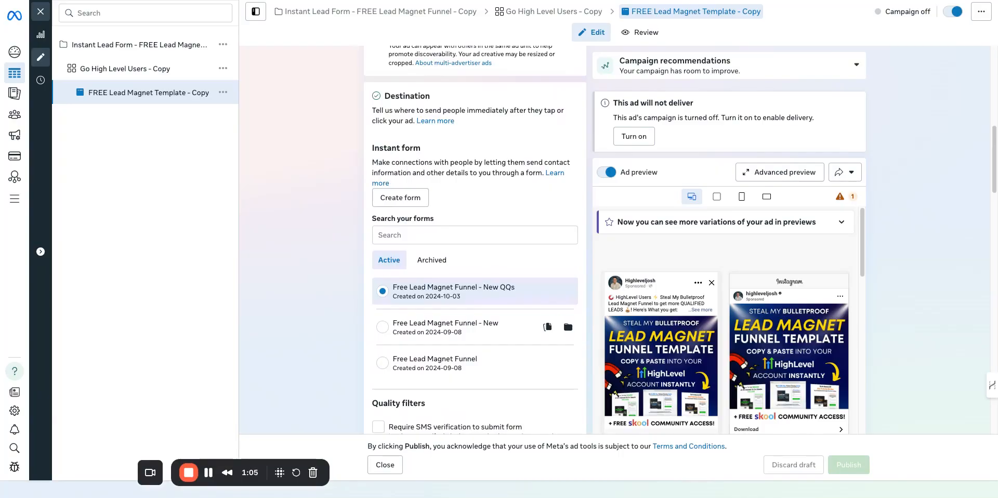
{"action": "left_click", "coordinate": [399, 197]}
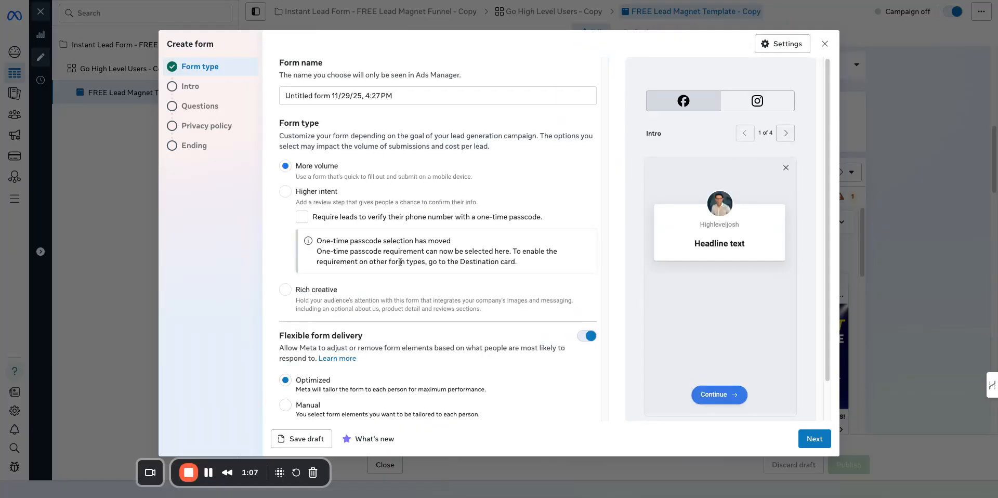
{"action": "left_click", "coordinate": [195, 106]}
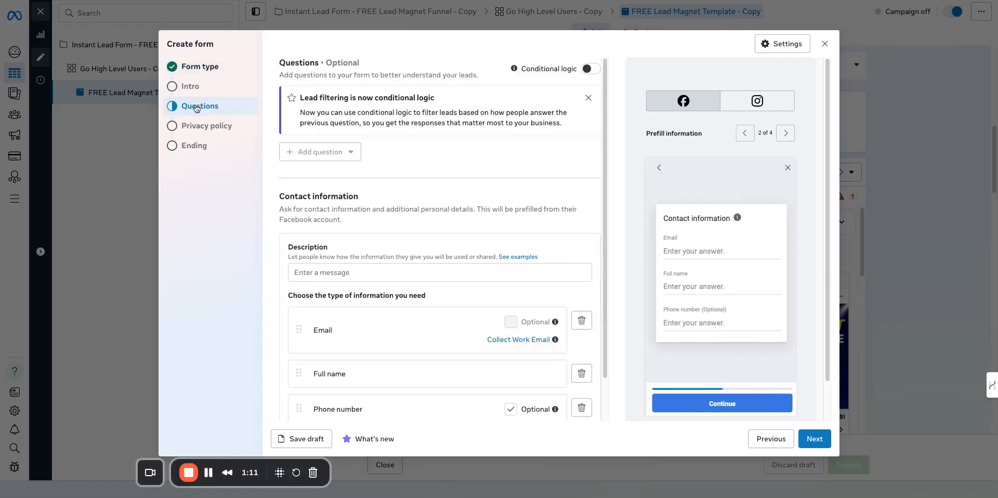
{"action": "scroll", "coordinate": [416, 234], "scroll_direction": "down", "scroll_amount": 1}
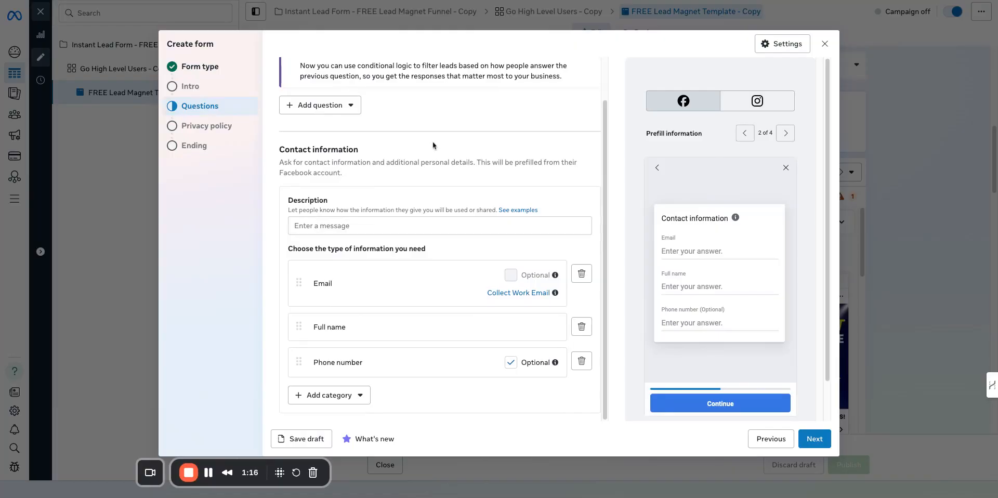
{"action": "left_click", "coordinate": [824, 44]}
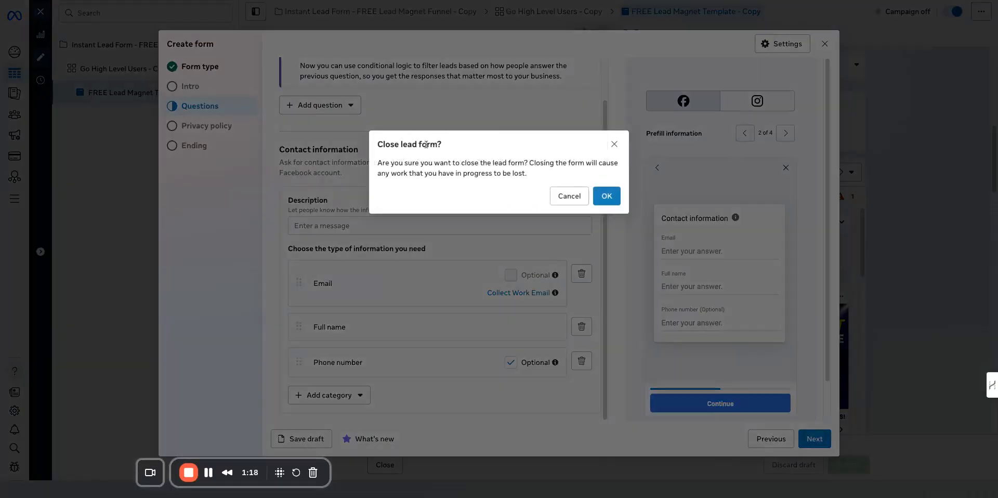
{"action": "left_click", "coordinate": [605, 196]}
{"action": "scroll", "coordinate": [470, 309], "scroll_direction": "down", "scroll_amount": 1}
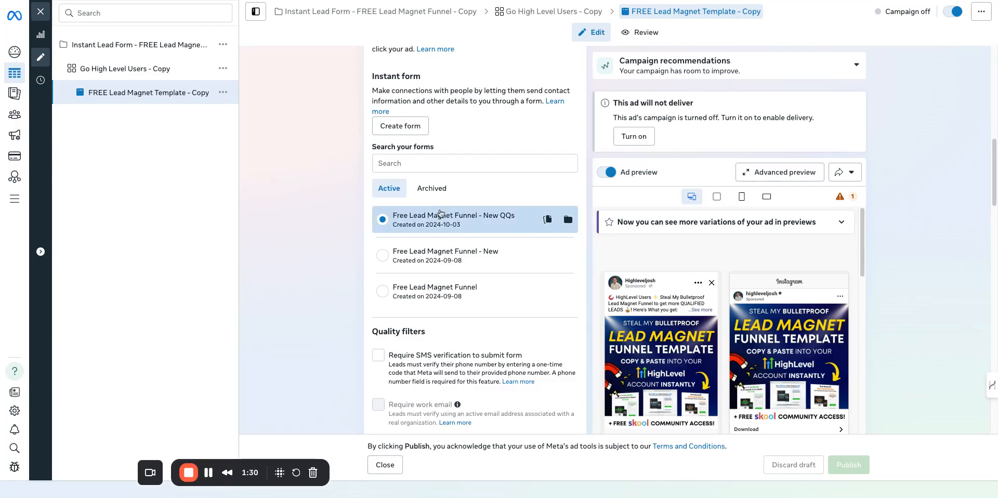
Switch back to HighLevel and check which Facebook page is connected to the Facebook and Instagram integration.
{"action": "left_click", "coordinate": [256, 1]}
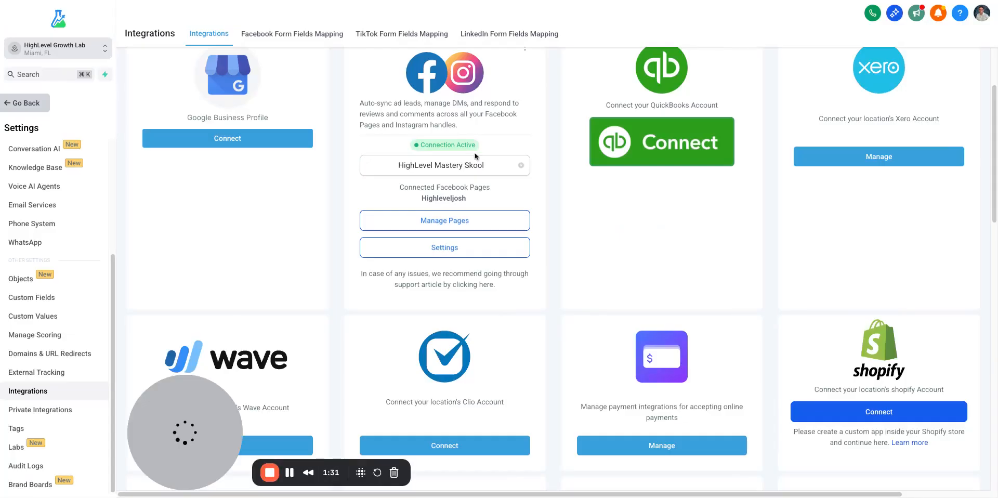
{"action": "scroll", "coordinate": [474, 157], "scroll_direction": "up", "scroll_amount": 2}
{"action": "left_click", "coordinate": [452, 254]}
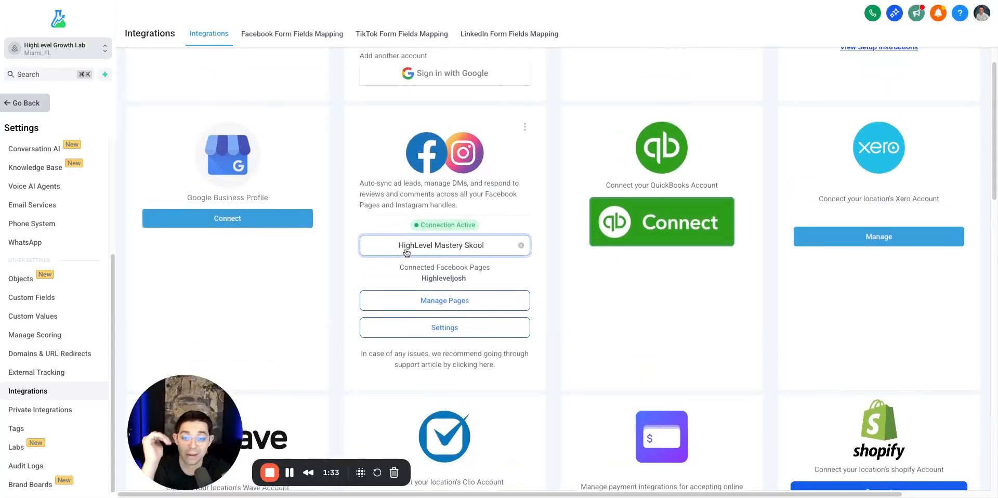
{"action": "double_click", "coordinate": [415, 279]}
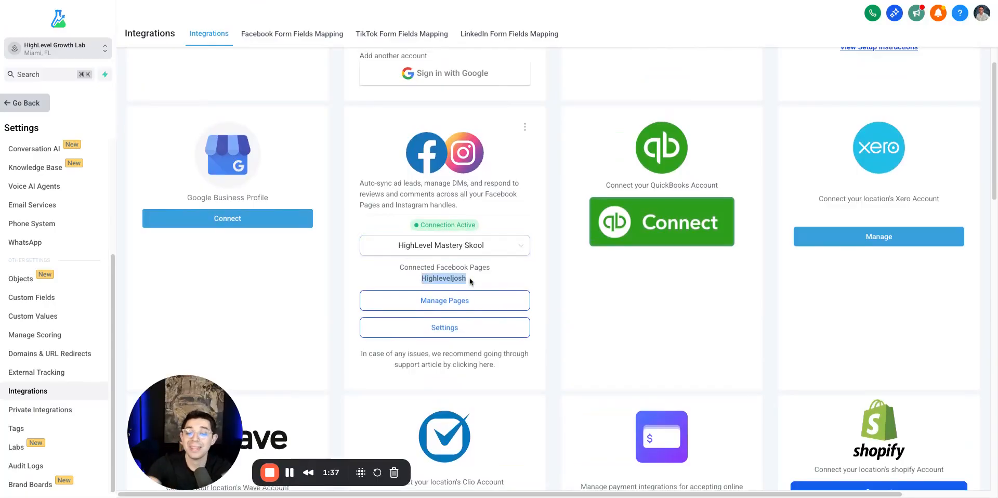
In Facebook Form Fields Mapping, open the field mapping of the form "Free Lead Magnet Funnel - New QQs".
{"action": "left_click", "coordinate": [303, 36]}
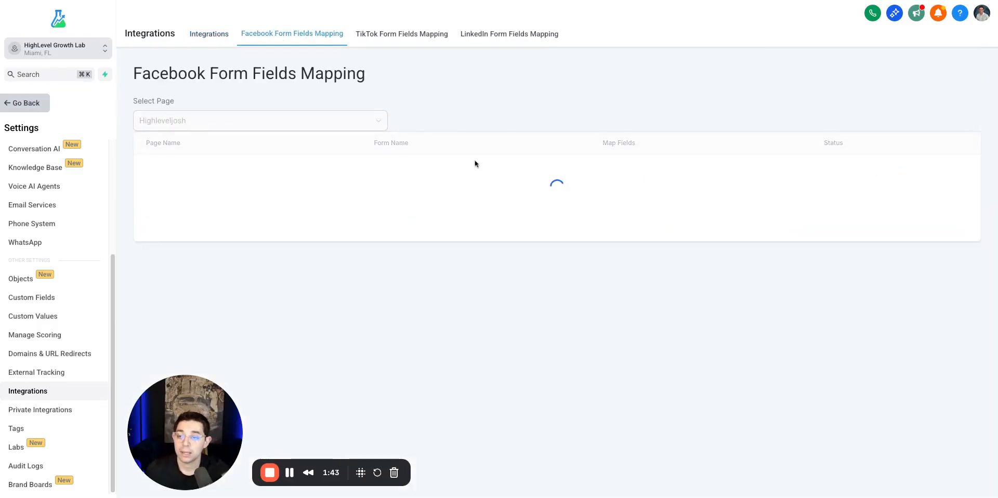
{"action": "left_click_drag", "start_coordinate": [483, 177], "coordinate": [332, 174]}
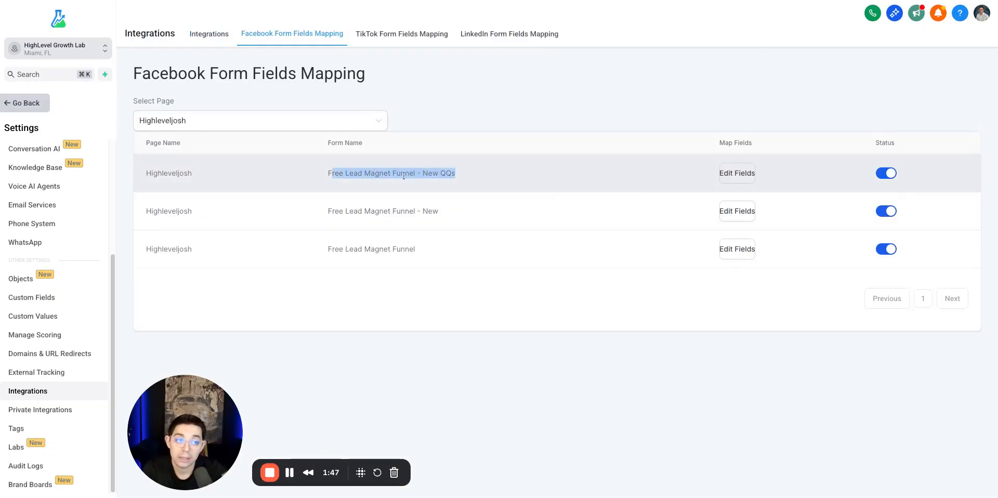
{"action": "left_click", "coordinate": [738, 173]}
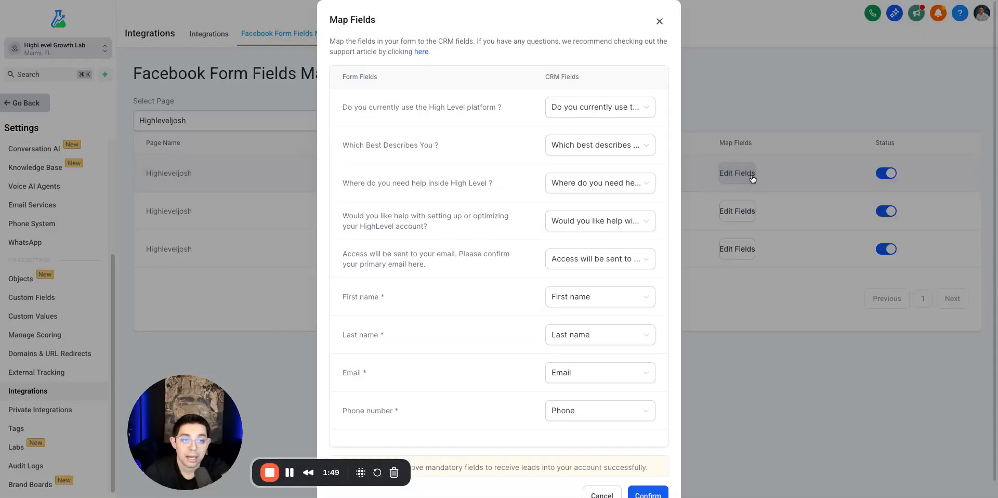
Inspect the CRM field choices for "Do you currently use the High Level platform ?" and close the field mapping.
{"action": "left_click", "coordinate": [577, 108]}
{"action": "left_click", "coordinate": [469, 98]}
{"action": "scroll", "coordinate": [590, 298], "scroll_direction": "down", "scroll_amount": 1}
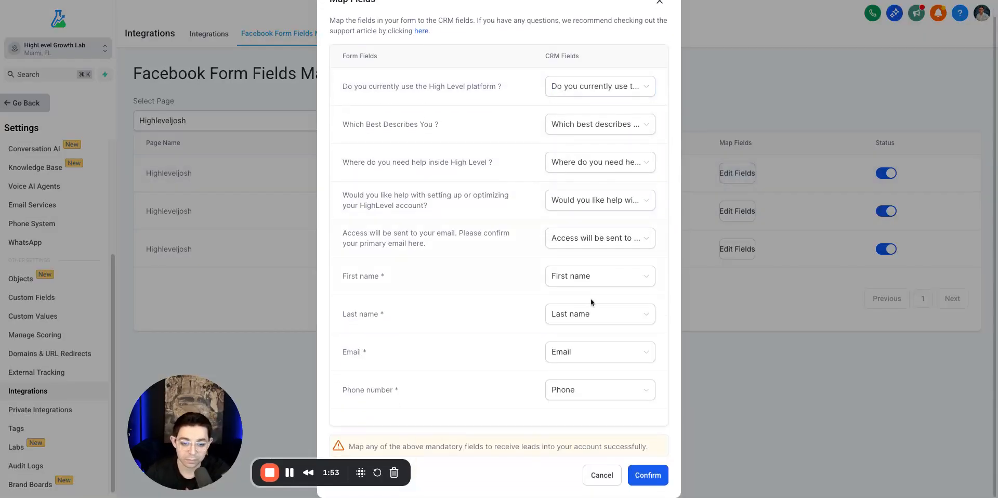
{"action": "left_click", "coordinate": [597, 85]}
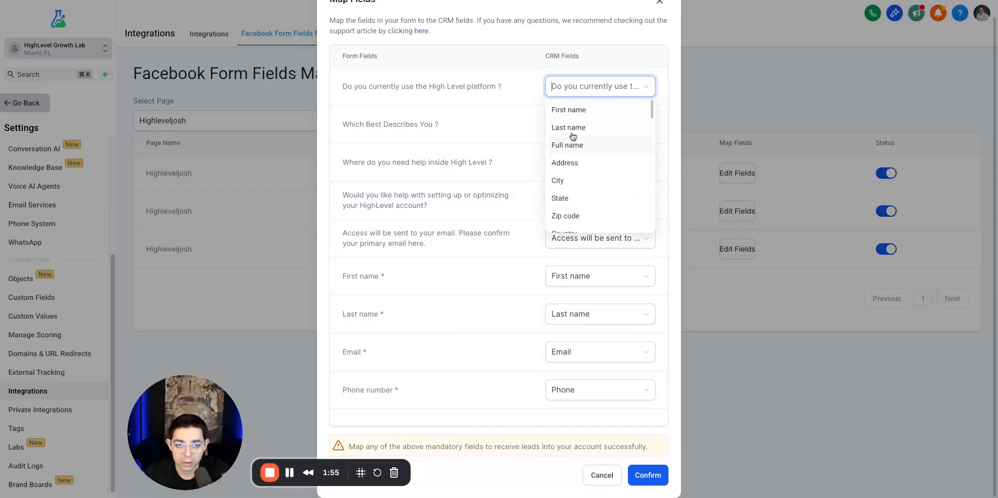
{"action": "left_click", "coordinate": [632, 88]}
{"action": "left_click", "coordinate": [637, 88]}
{"action": "left_click", "coordinate": [662, 6]}
{"action": "left_click", "coordinate": [661, 3]}
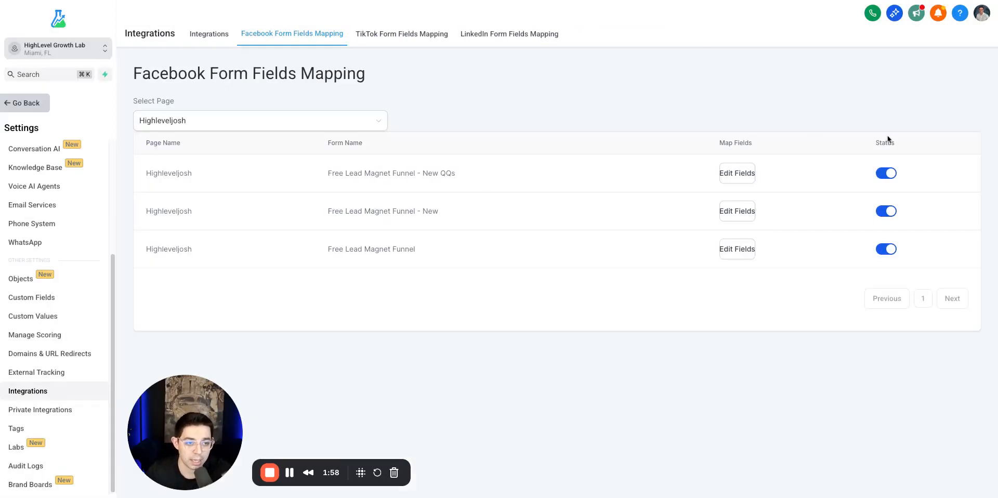
Disable and re-enable the form "Free Lead Magnet Funnel - New QQs".
{"action": "left_click", "coordinate": [887, 173]}
{"action": "left_click", "coordinate": [887, 174]}
Reopen the field mapping of "Free Lead Magnet Funnel - New QQs" and review its custom qualifying questions.
{"action": "left_click", "coordinate": [748, 176]}
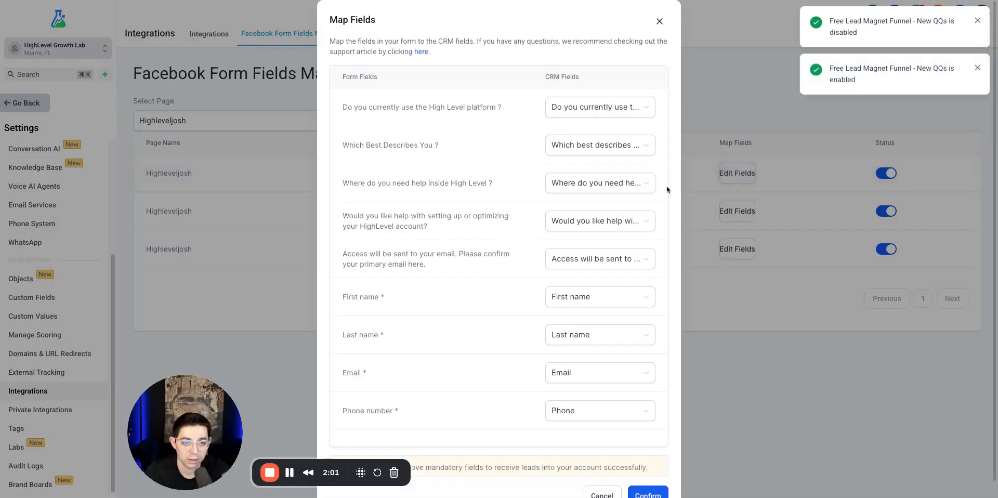
{"action": "left_click", "coordinate": [574, 258]}
{"action": "left_click", "coordinate": [393, 214]}
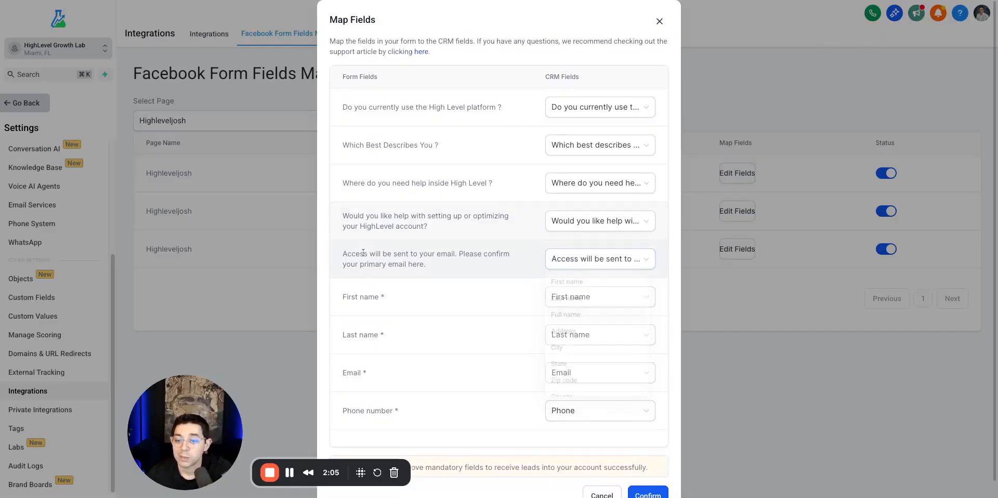
{"action": "triple_click", "coordinate": [392, 214]}
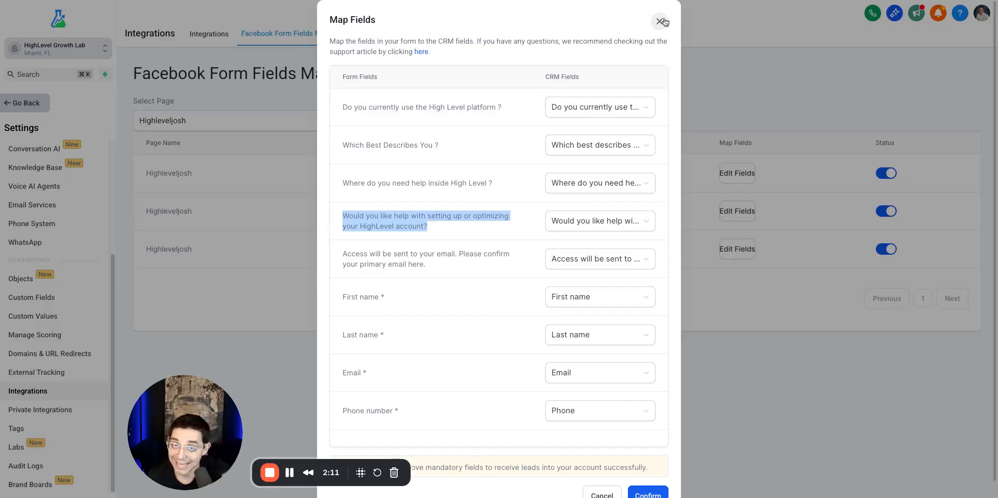
{"action": "triple_click", "coordinate": [395, 106]}
{"action": "double_click", "coordinate": [373, 146]}
{"action": "left_click", "coordinate": [374, 146]}
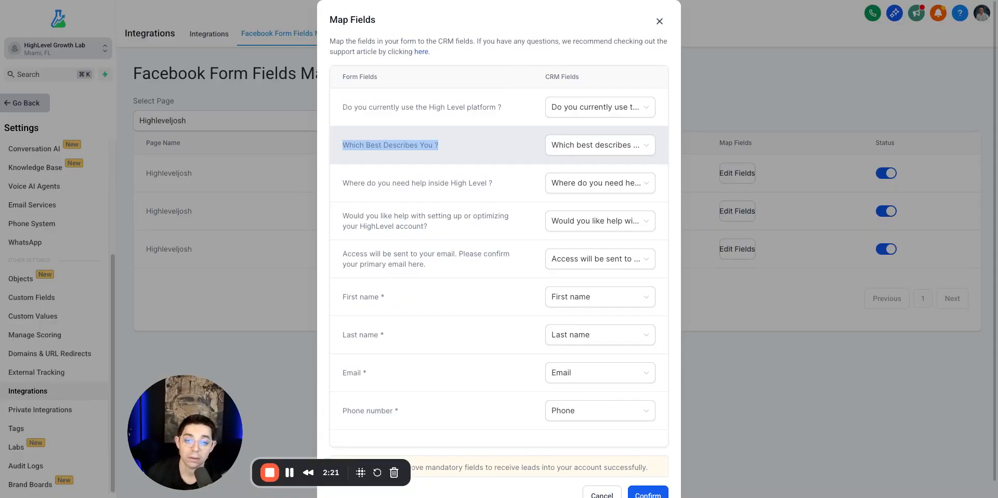
Compare the question about current High Level platform use with the CRM fields available for it, and leave the mapping.
{"action": "left_click", "coordinate": [602, 106]}
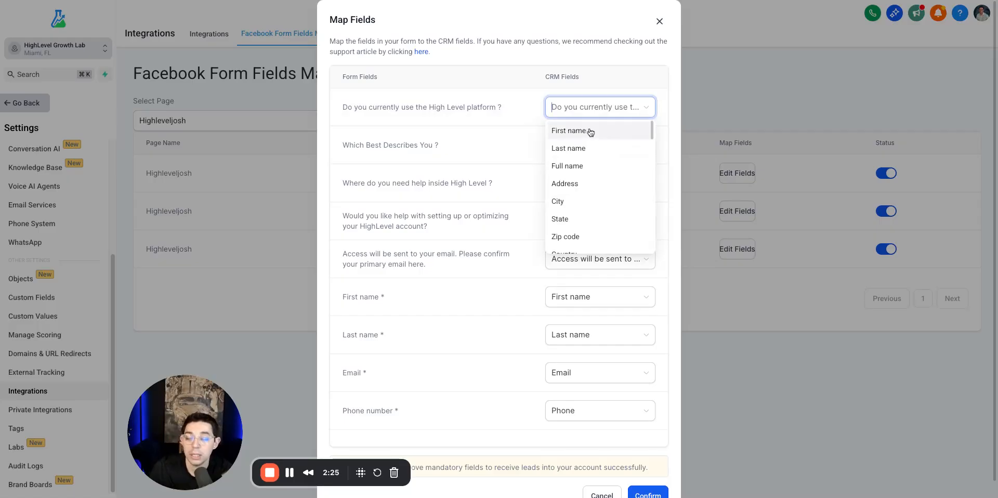
{"action": "left_click", "coordinate": [610, 68]}
{"action": "triple_click", "coordinate": [474, 108]}
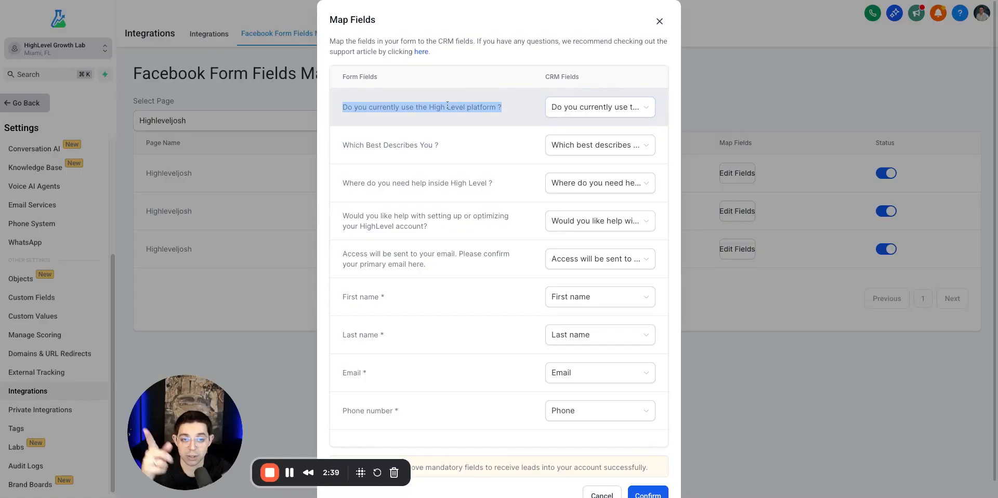
{"action": "scroll", "coordinate": [412, 154], "scroll_direction": "down", "scroll_amount": 1}
{"action": "scroll", "coordinate": [413, 154], "scroll_direction": "up", "scroll_amount": 1}
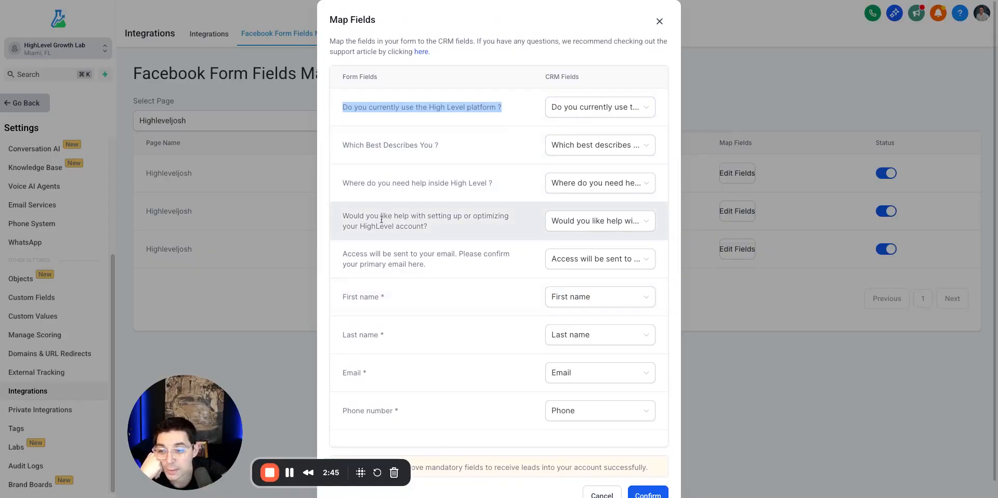
{"action": "left_click", "coordinate": [659, 21]}
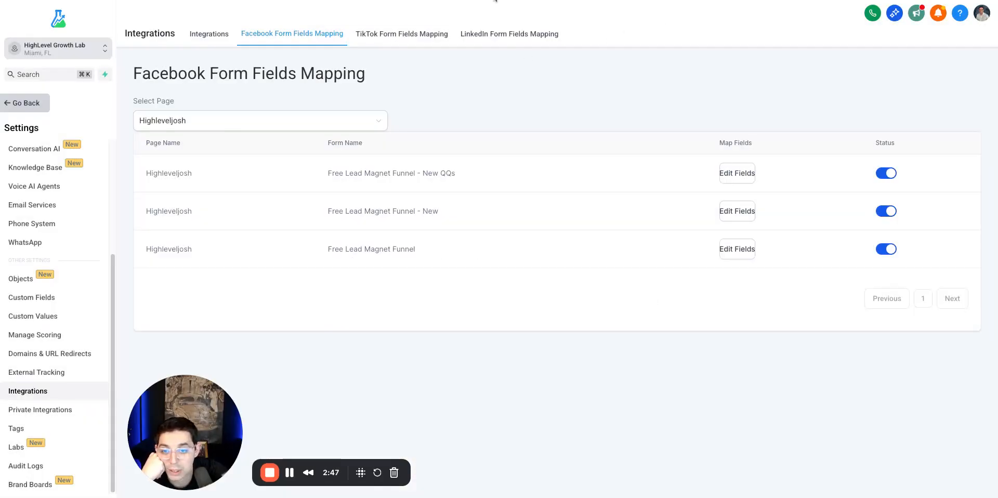
Switch to Meta Ads Manager, create a new instant form named "NEW GHL QQs", and continue to its intro.
{"action": "left_click", "coordinate": [495, 0]}
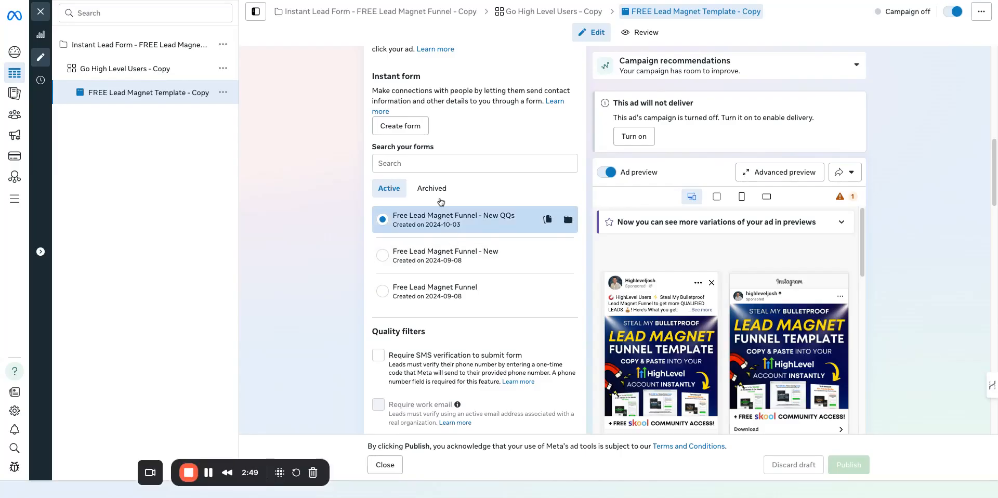
{"action": "left_click", "coordinate": [400, 126]}
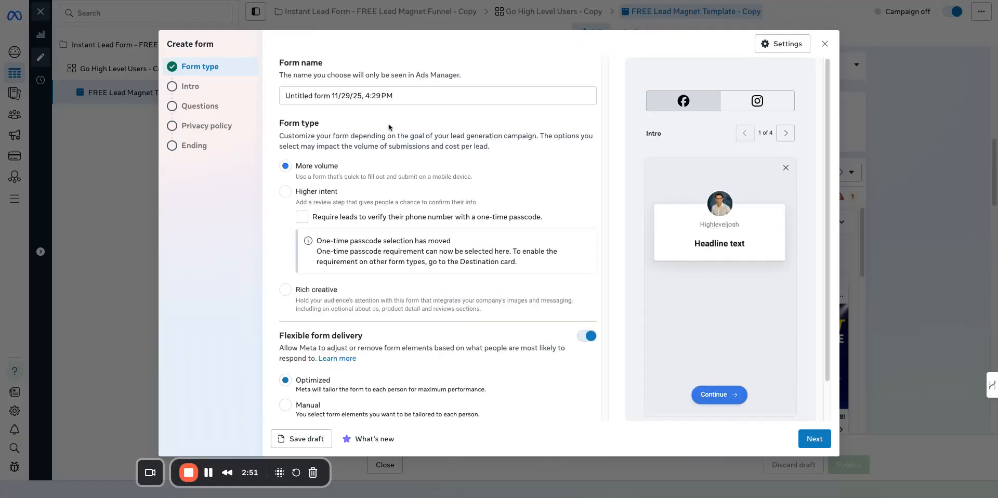
{"action": "triple_click", "coordinate": [457, 95]}
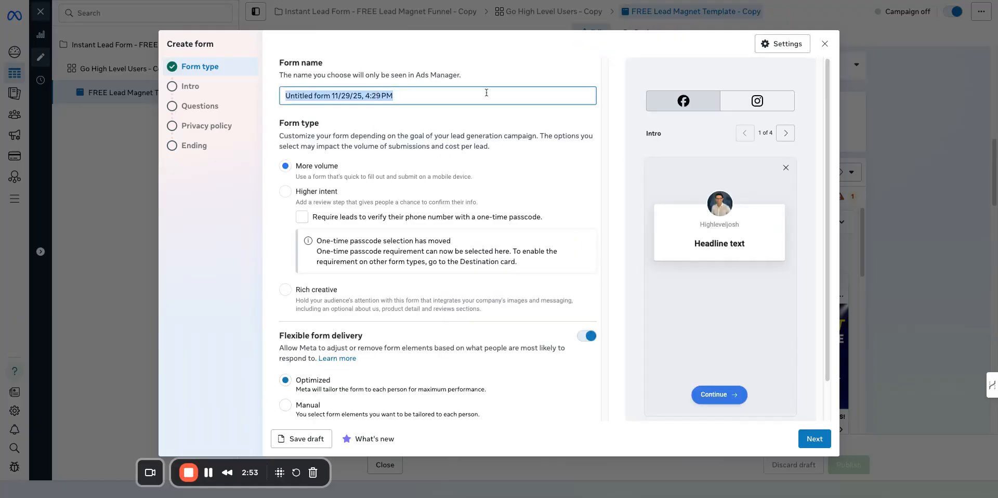
{"action": "type", "text": "NEW GHL QQs"}
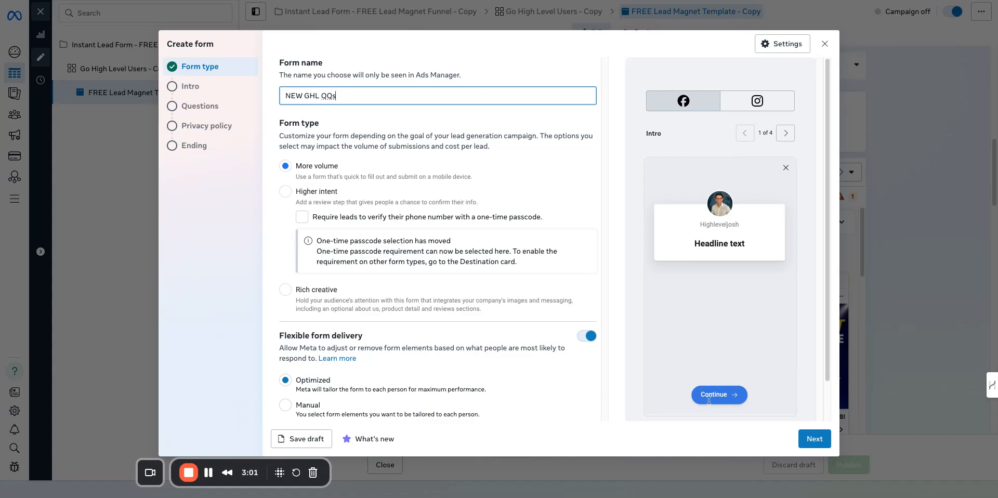
{"action": "left_click", "coordinate": [815, 438]}
Set the greeting headline to "Enter Info Below" and continue to the form's questions.
{"action": "left_click", "coordinate": [350, 173]}
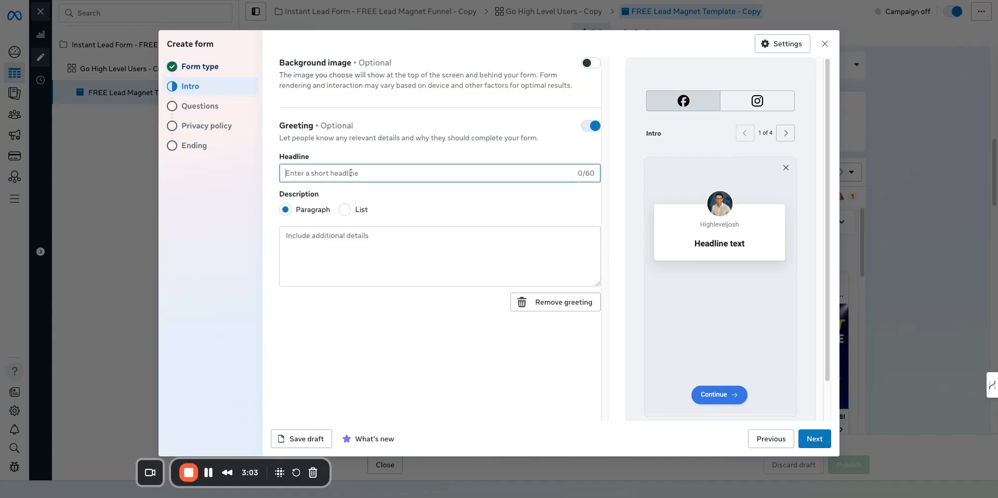
{"action": "type", "text": "Enter Info Below"}
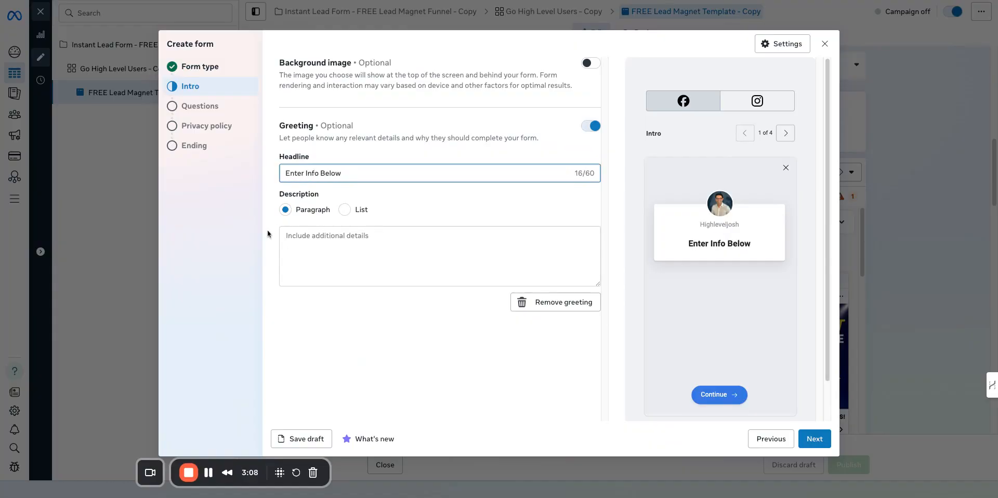
{"action": "left_click", "coordinate": [814, 440]}
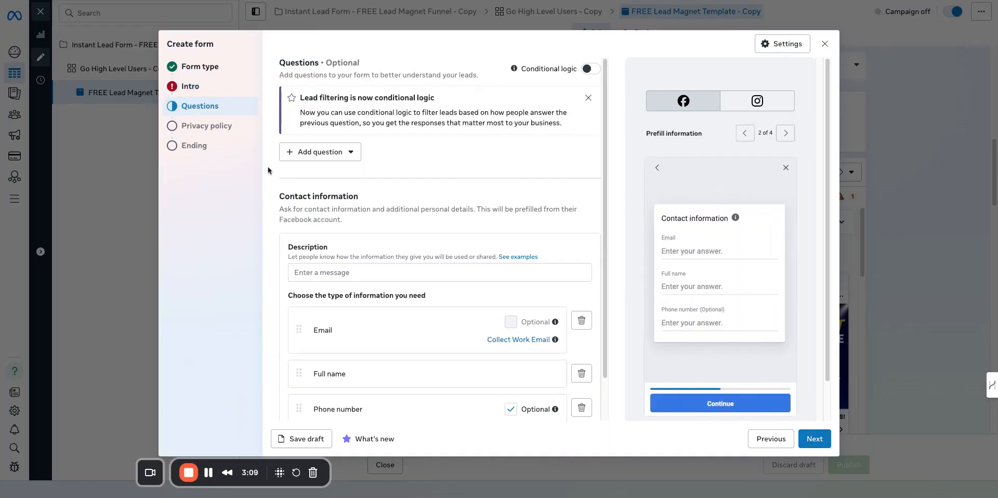
Return to the form's intro, set the greeting description to "GHL Info", and continue to the questions.
{"action": "left_click", "coordinate": [208, 92]}
{"action": "left_click", "coordinate": [359, 249]}
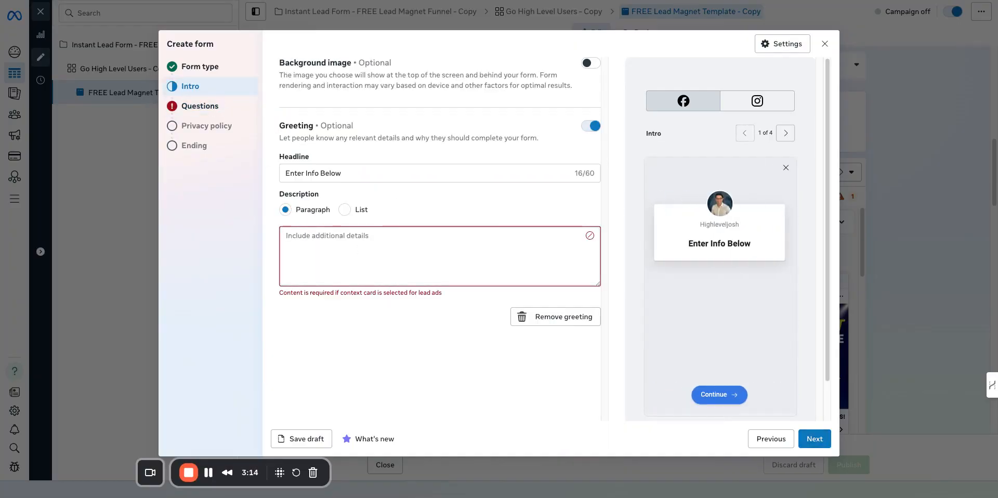
{"action": "type", "text": "GHL "}
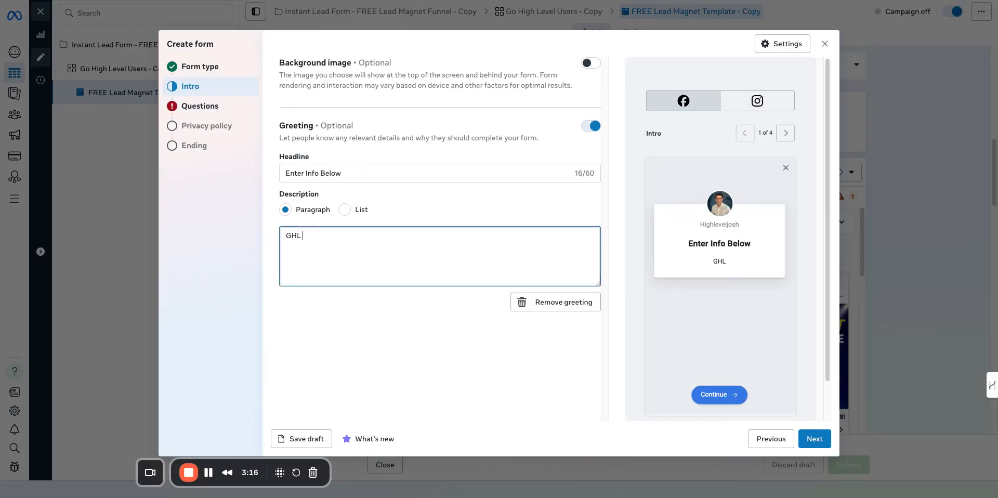
{"action": "type", "text": "Info"}
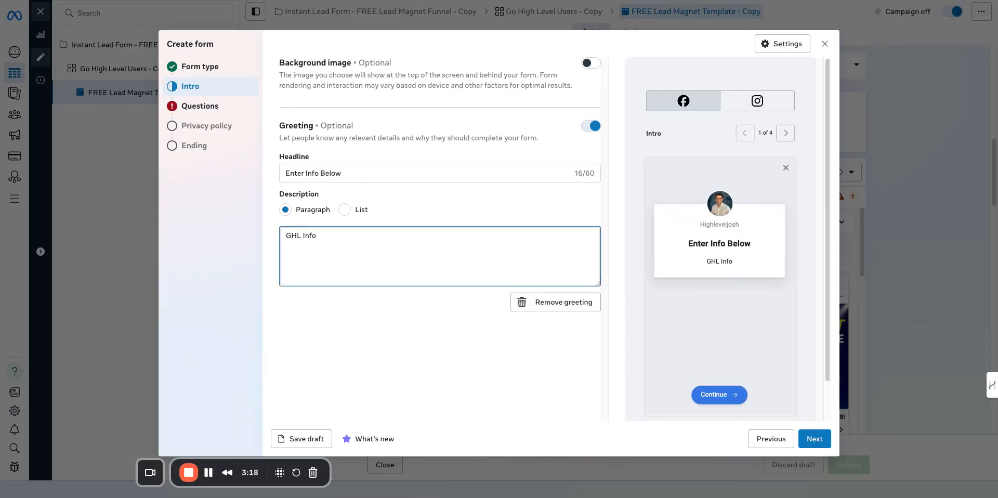
{"action": "left_click", "coordinate": [814, 439]}
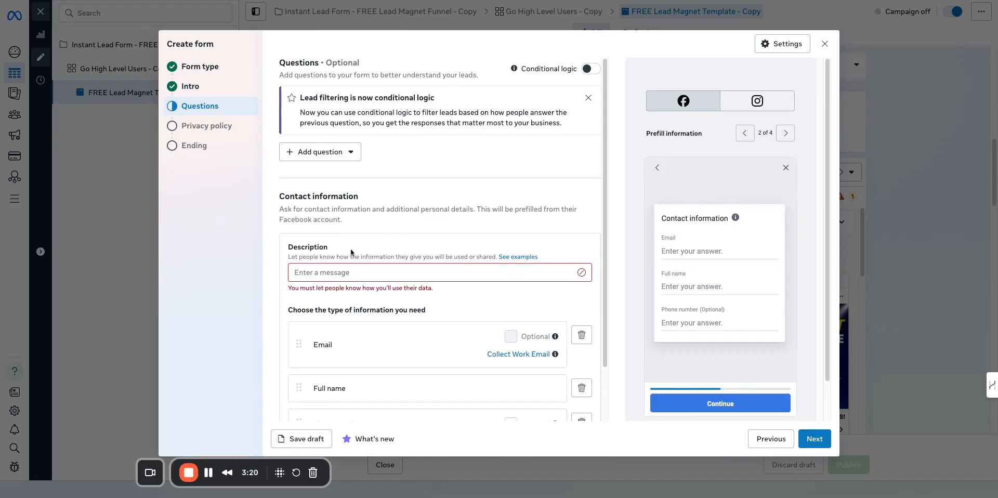
Replace the Full name field in the contact information with the First name field.
{"action": "scroll", "coordinate": [352, 249], "scroll_direction": "down", "scroll_amount": 1}
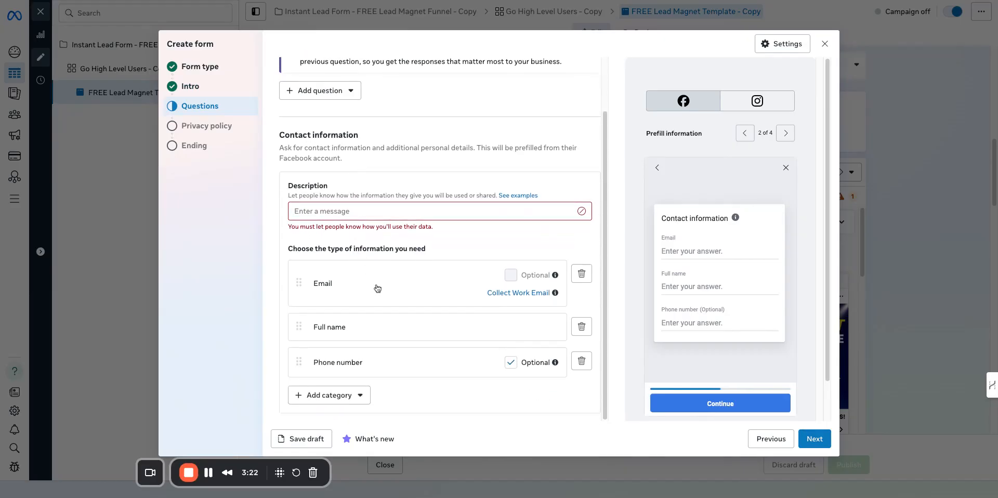
{"action": "triple_click", "coordinate": [349, 338]}
{"action": "left_click_drag", "start_coordinate": [348, 337], "coordinate": [346, 297]}
{"action": "left_click", "coordinate": [485, 331]}
{"action": "scroll", "coordinate": [395, 311], "scroll_direction": "up", "scroll_amount": 2}
{"action": "scroll", "coordinate": [378, 354], "scroll_direction": "down", "scroll_amount": 2}
{"action": "left_click", "coordinate": [581, 327]}
{"action": "left_click", "coordinate": [331, 396]}
{"action": "mouse_move", "coordinate": [352, 291]}
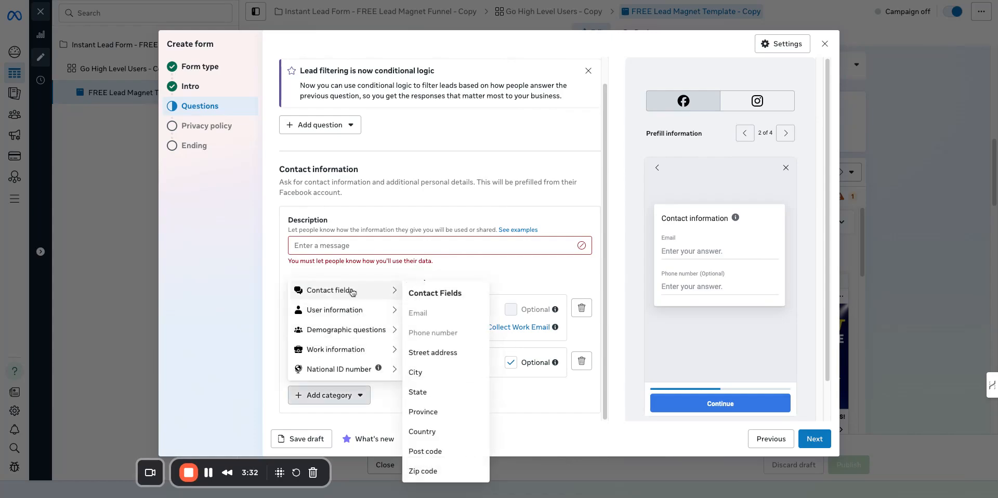
{"action": "mouse_move", "coordinate": [345, 311]}
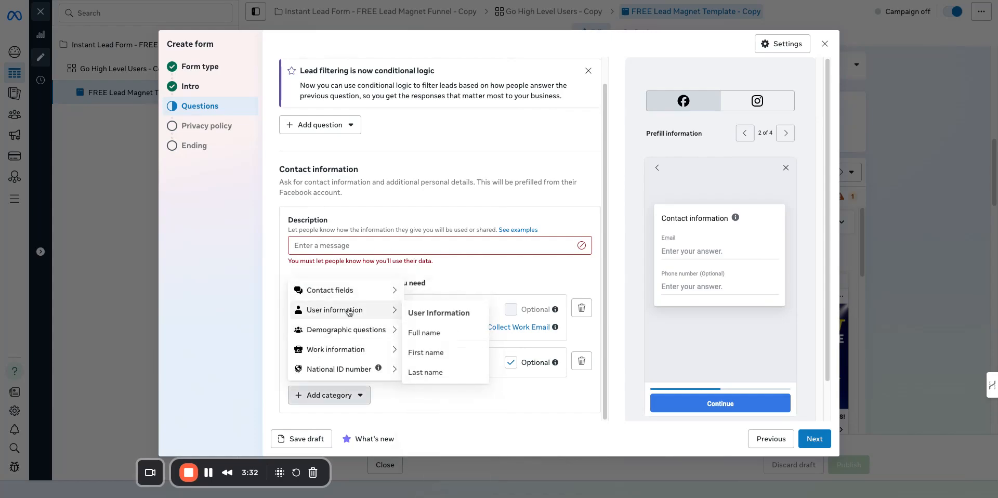
{"action": "left_click", "coordinate": [454, 349]}
{"action": "scroll", "coordinate": [354, 415], "scroll_direction": "down", "scroll_amount": 1}
Add the Last name field from the user information category to the contact information.
{"action": "left_click", "coordinate": [332, 395]}
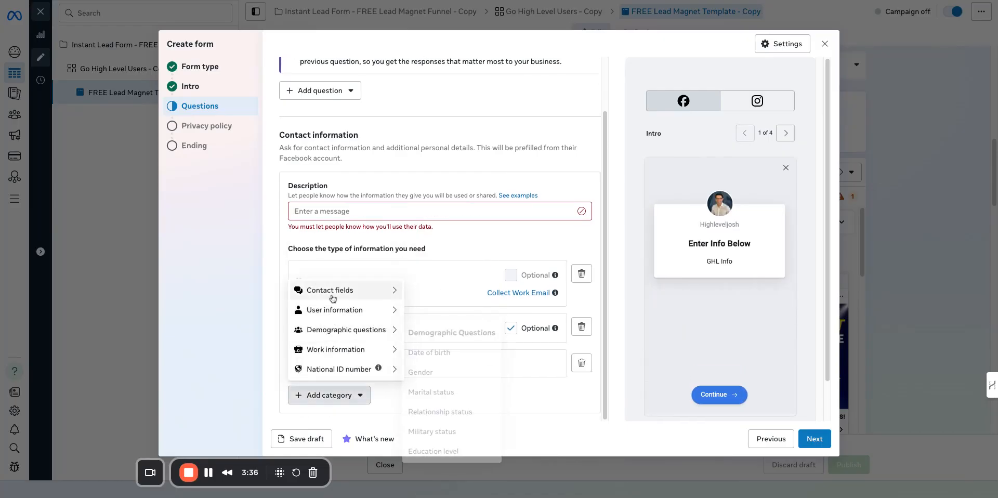
{"action": "mouse_move", "coordinate": [395, 294]}
{"action": "mouse_move", "coordinate": [401, 314]}
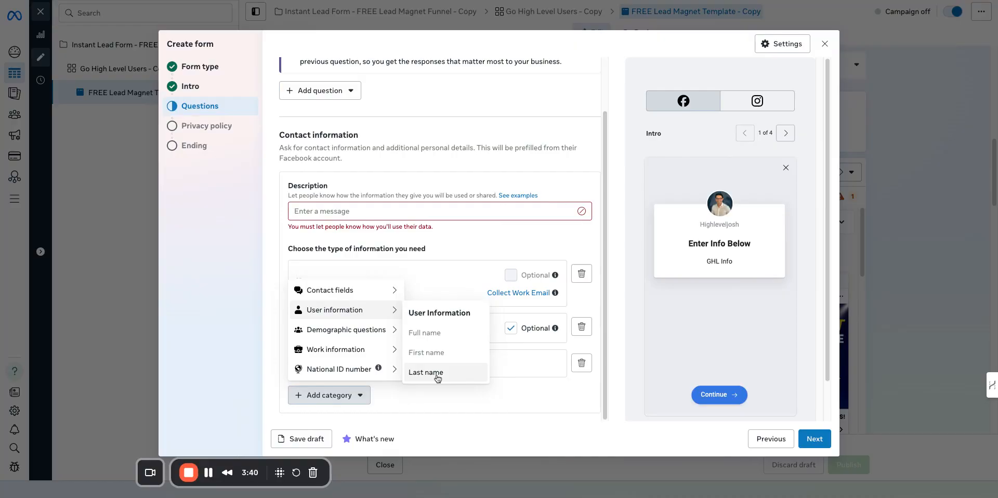
{"action": "mouse_move", "coordinate": [358, 291]}
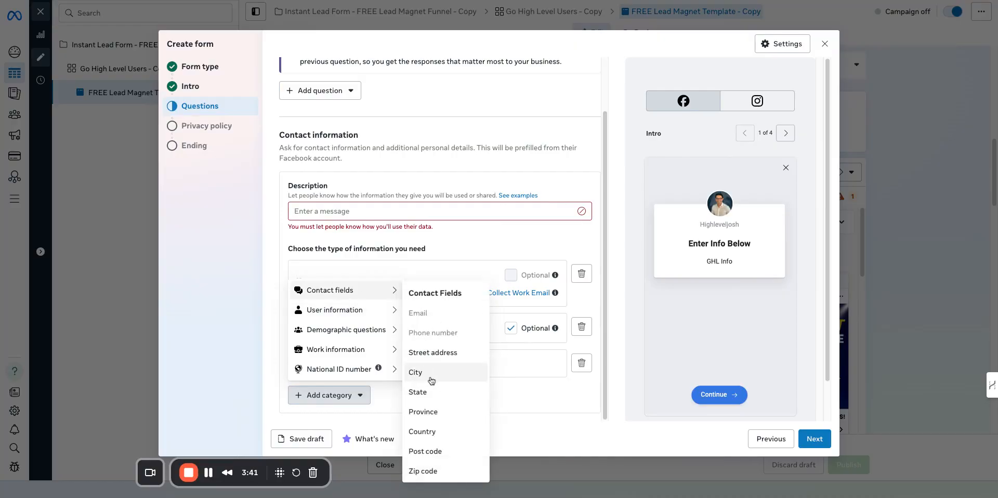
{"action": "left_click", "coordinate": [323, 395]}
{"action": "mouse_move", "coordinate": [364, 309]}
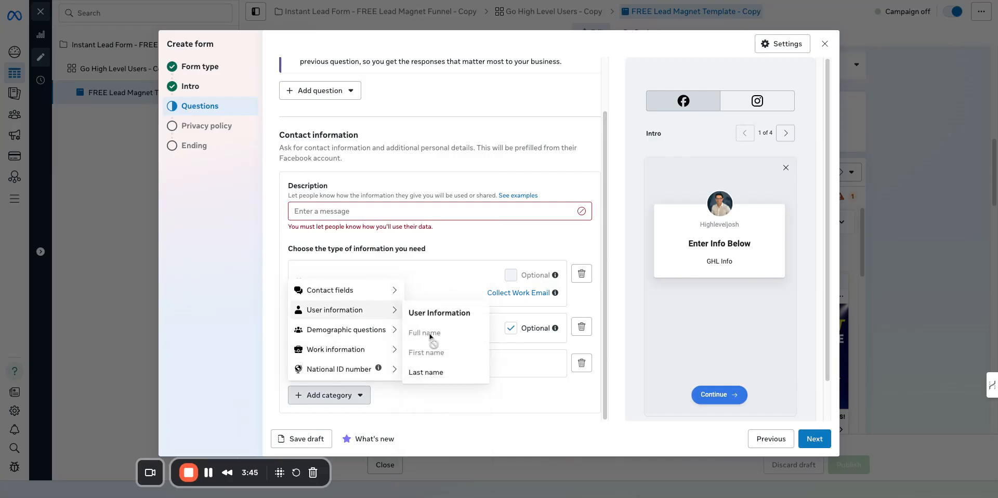
{"action": "left_click", "coordinate": [424, 371]}
Arrange the contact fields as First name, Last name, Email, Phone number, and make the phone number required.
{"action": "scroll", "coordinate": [473, 378], "scroll_direction": "down", "scroll_amount": 1}
{"action": "left_click_drag", "start_coordinate": [301, 366], "coordinate": [301, 388]}
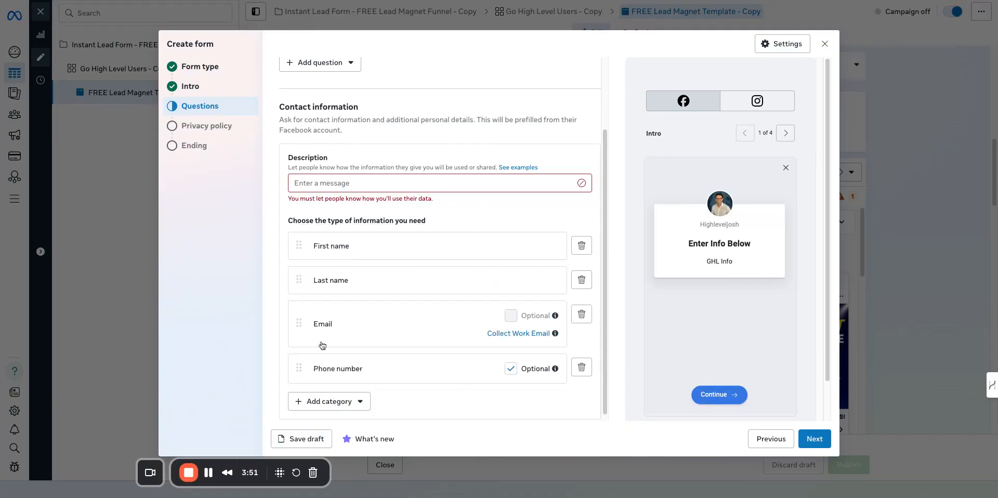
{"action": "left_click", "coordinate": [511, 362]}
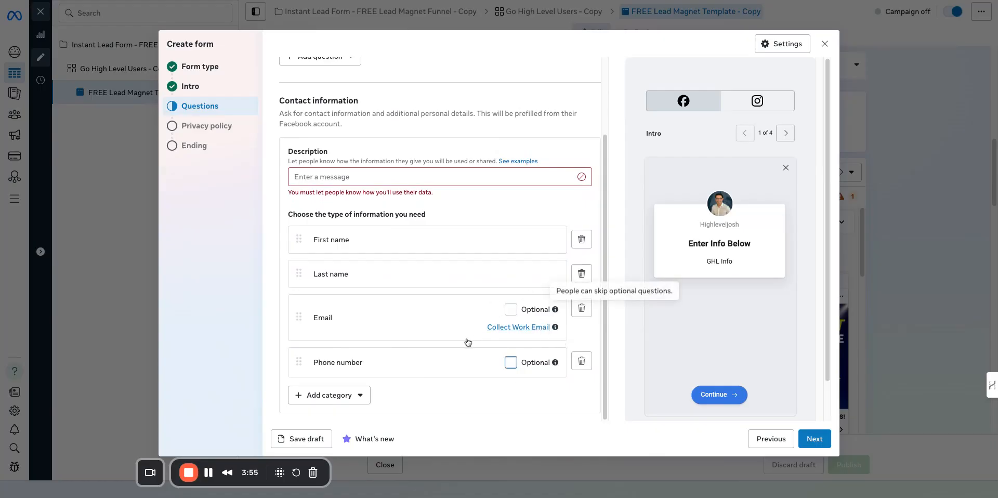
Add a multiple choice question "Do You Use GHL?" with the answers "Yes" and "No".
{"action": "scroll", "coordinate": [363, 258], "scroll_direction": "up", "scroll_amount": 2}
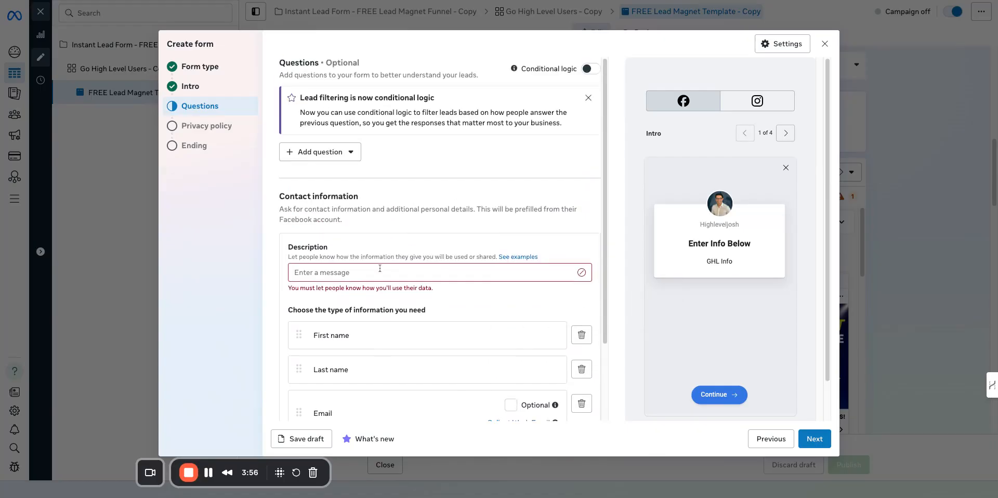
{"action": "left_click", "coordinate": [319, 151]}
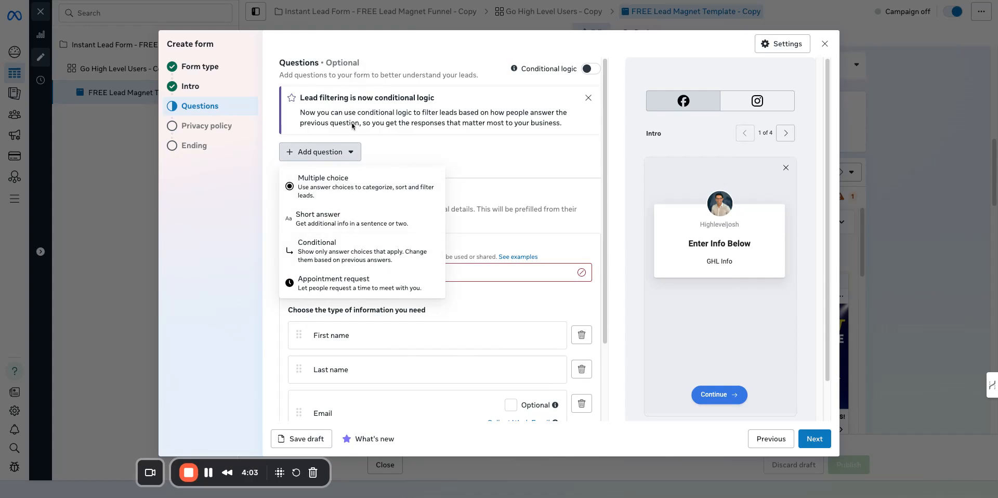
{"action": "left_click", "coordinate": [352, 195]}
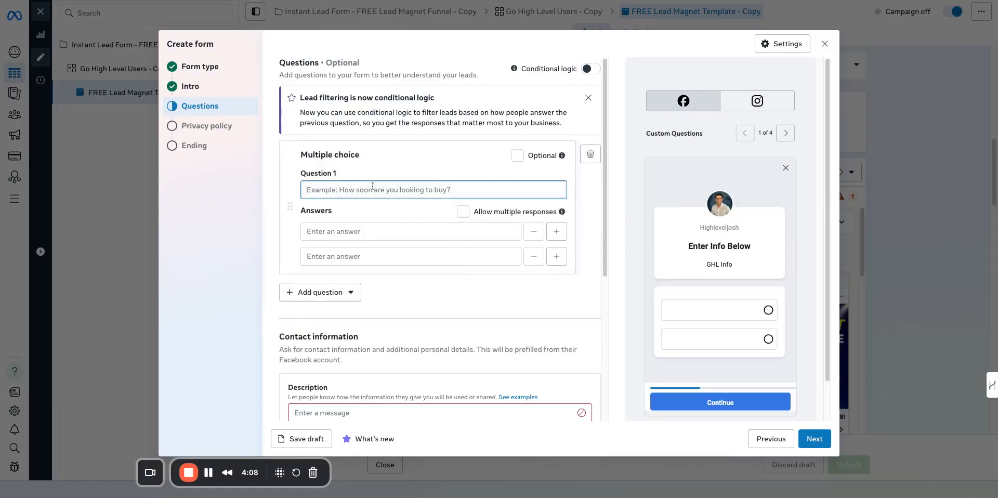
{"action": "type", "text": "Do You Use GHL"}
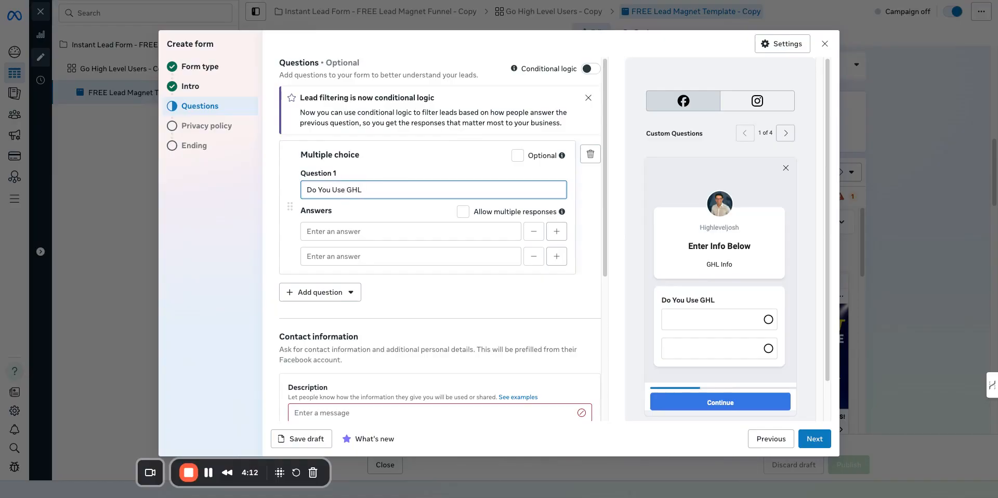
{"action": "left_click", "coordinate": [330, 236]}
{"action": "type", "text": "Yes"}
{"action": "left_click", "coordinate": [348, 255]}
{"action": "type", "text": "Jo"}
{"action": "key", "text": "BackSpace"}
{"action": "key", "text": "BackSpace"}
{"action": "type", "text": "No"}
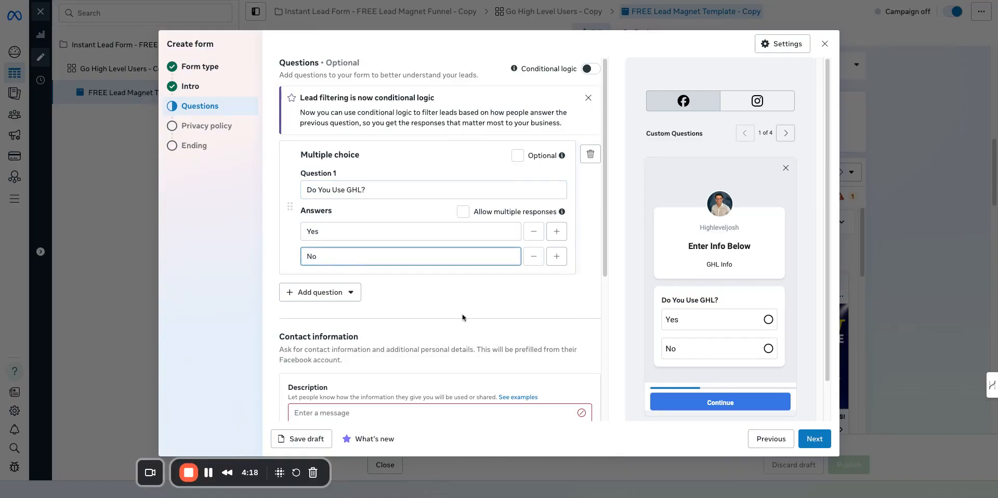
{"action": "left_click", "coordinate": [511, 291]}
Add a short answer question "Describe Your Business?" after the multiple choice question.
{"action": "scroll", "coordinate": [333, 286], "scroll_direction": "down", "scroll_amount": 3}
{"action": "scroll", "coordinate": [464, 288], "scroll_direction": "up", "scroll_amount": 3}
{"action": "left_click", "coordinate": [330, 187]}
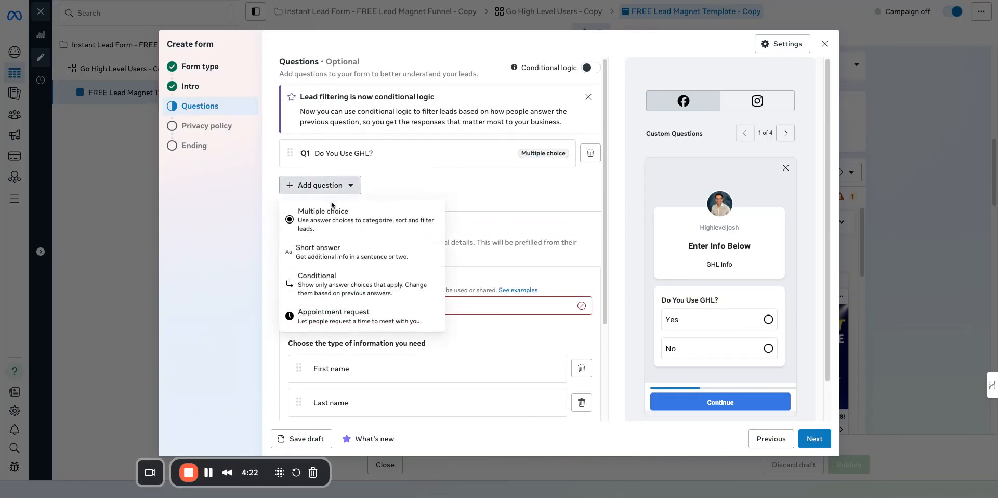
{"action": "left_click", "coordinate": [337, 249]}
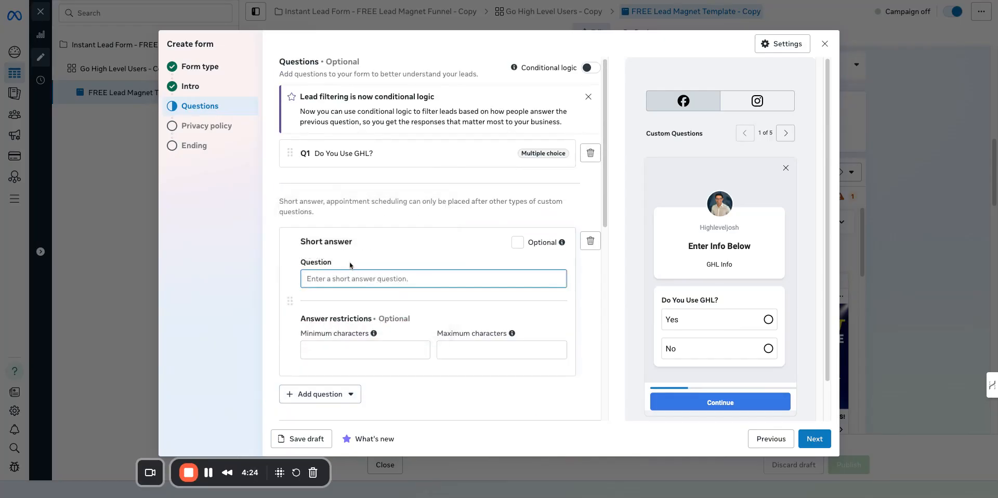
{"action": "type", "text": "Describe Your Bsine"}
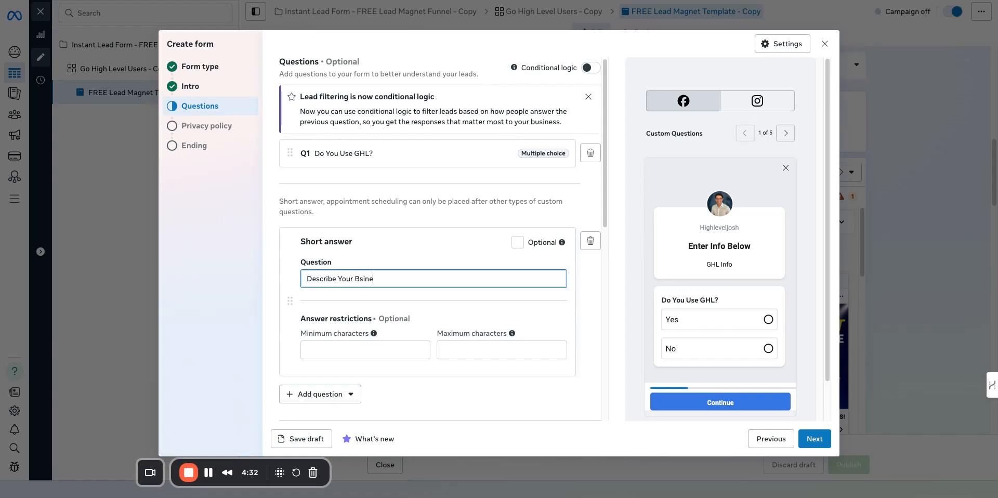
{"action": "key", "text": "BackSpace"}
{"action": "key", "text": "BackSpace"}
{"action": "key", "text": "BackSpace"}
{"action": "key", "text": "BackSpace"}
{"action": "type", "text": "usiness?"}
Set the contact information description to "Enter Info Below:".
{"action": "scroll", "coordinate": [429, 293], "scroll_direction": "down", "scroll_amount": 6}
{"action": "scroll", "coordinate": [421, 292], "scroll_direction": "up", "scroll_amount": 5}
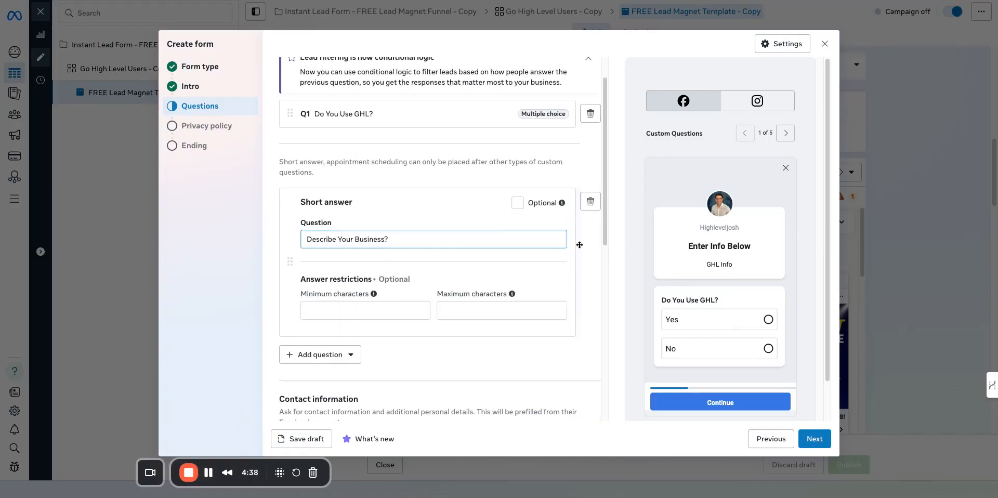
{"action": "scroll", "coordinate": [424, 317], "scroll_direction": "down", "scroll_amount": 6}
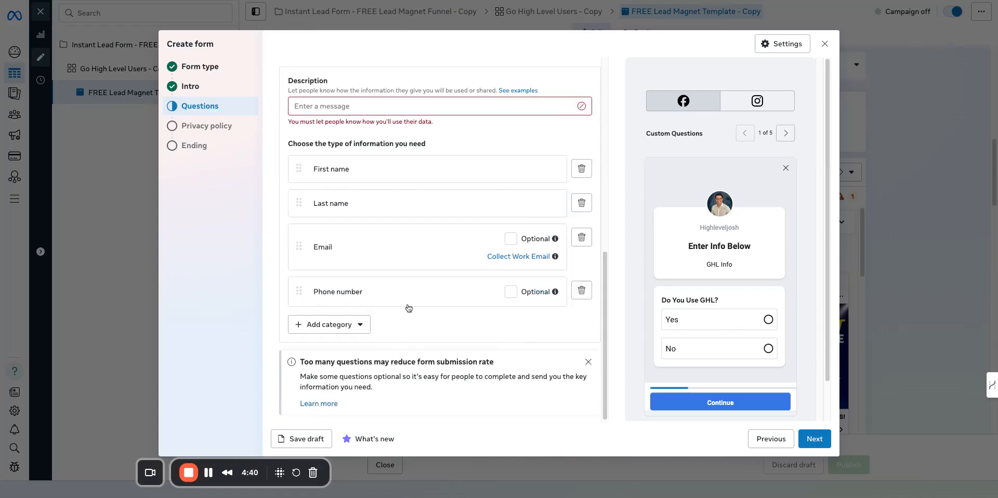
{"action": "scroll", "coordinate": [329, 137], "scroll_direction": "up", "scroll_amount": 1}
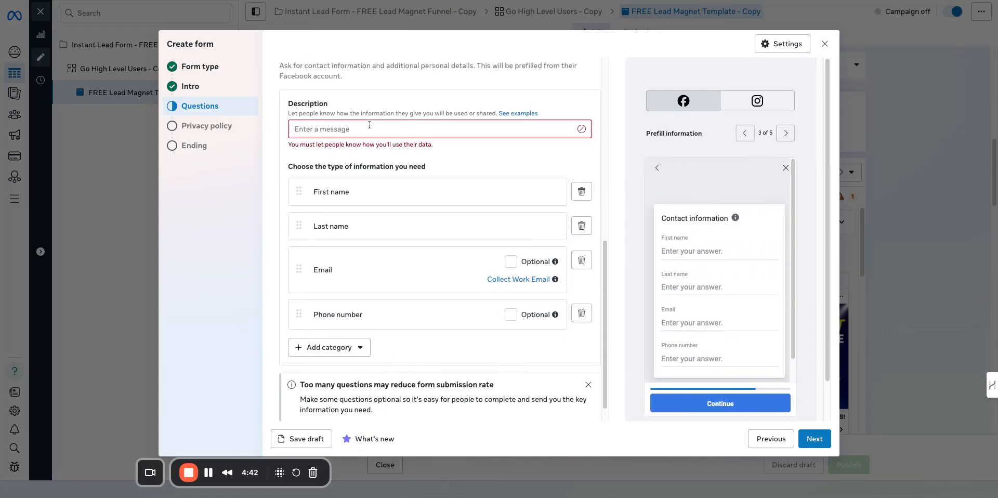
{"action": "type", "text": "Enter"}
{"action": "key", "text": "BackSpace"}
{"action": "key", "text": "BackSpace"}
{"action": "key", "text": "BackSpace"}
{"action": "key", "text": "BackSpace"}
{"action": "key", "text": "BackSpace"}
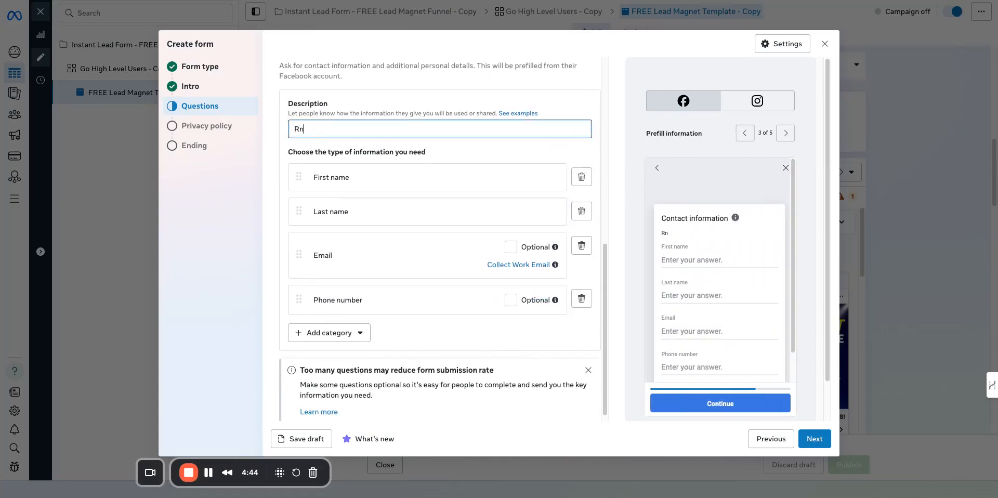
{"action": "type", "text": "Enter Info Belop"}
{"action": "key", "text": "BackSpace"}
{"action": "key", "text": "BackSpace"}
{"action": "type", "text": "ow:"}
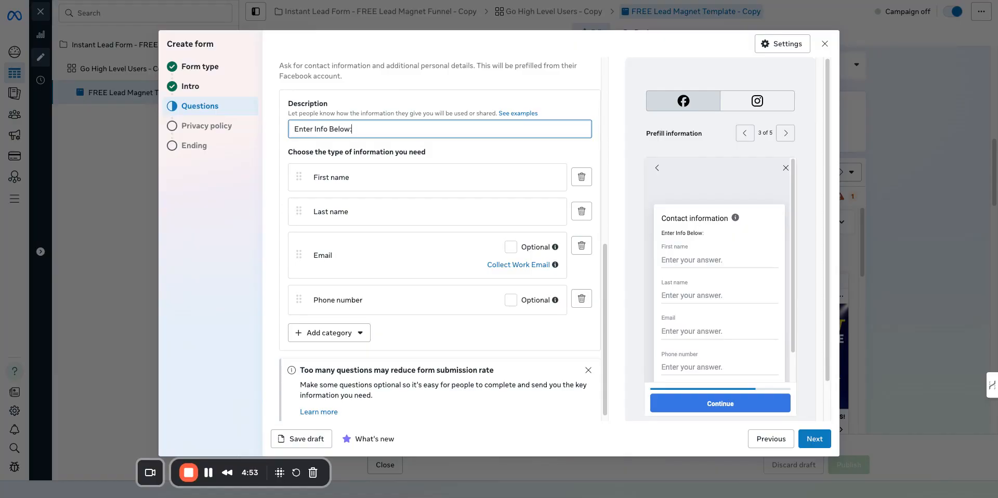
Review the custom questions, available question types, answer restrictions and contact fields, and check the custom questions in the form preview.
{"action": "scroll", "coordinate": [524, 143], "scroll_direction": "up", "scroll_amount": 6}
{"action": "scroll", "coordinate": [512, 266], "scroll_direction": "down", "scroll_amount": 6}
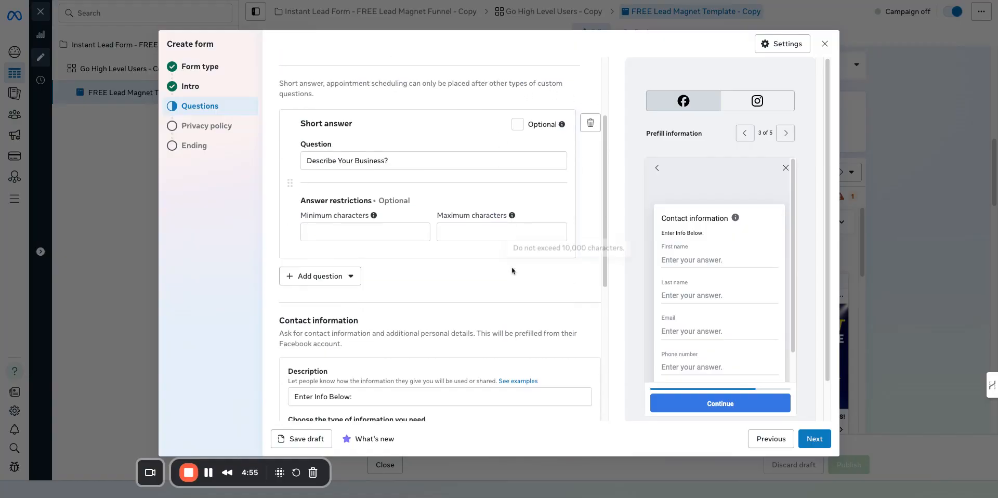
{"action": "scroll", "coordinate": [491, 291], "scroll_direction": "down", "scroll_amount": 1}
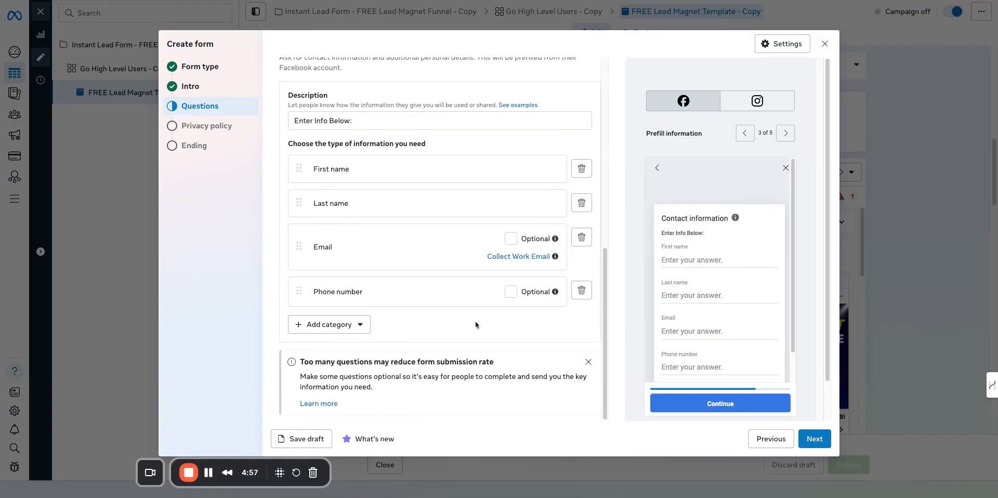
{"action": "scroll", "coordinate": [368, 268], "scroll_direction": "up", "scroll_amount": 10}
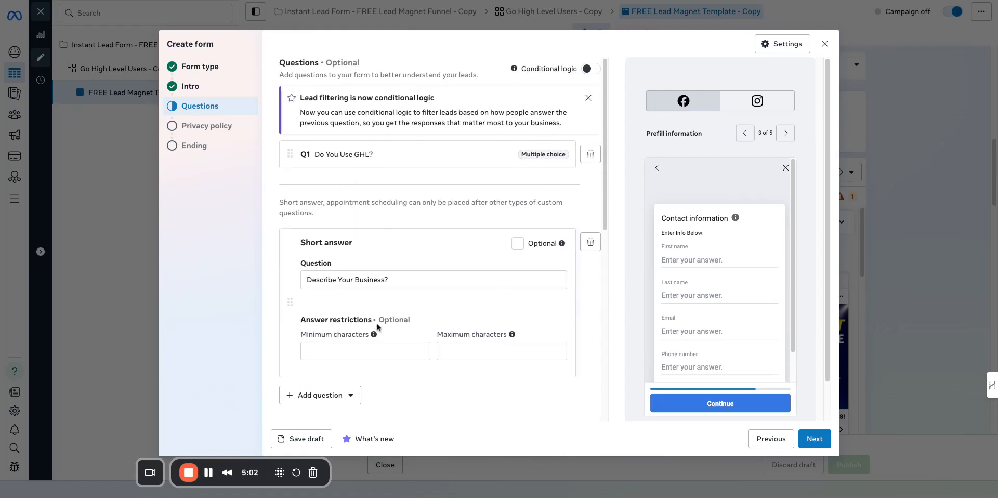
{"action": "scroll", "coordinate": [395, 344], "scroll_direction": "down", "scroll_amount": 1}
{"action": "left_click", "coordinate": [338, 374]}
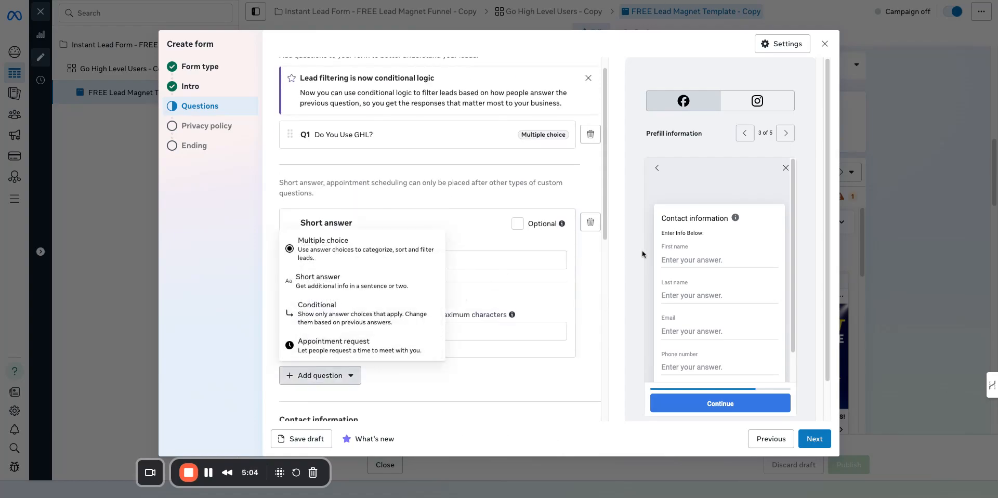
{"action": "left_click", "coordinate": [594, 266]}
{"action": "left_click", "coordinate": [343, 335]}
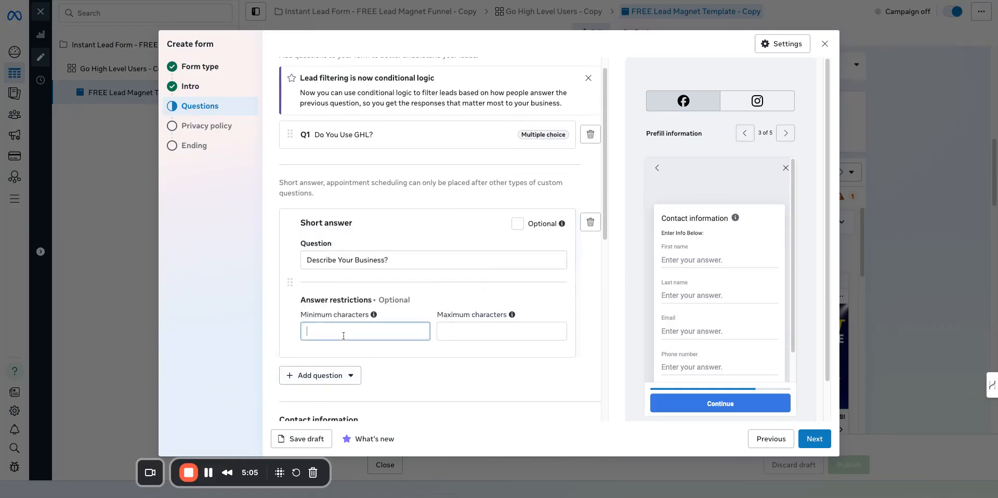
{"action": "left_click", "coordinate": [597, 256]}
{"action": "scroll", "coordinate": [396, 186], "scroll_direction": "up", "scroll_amount": 1}
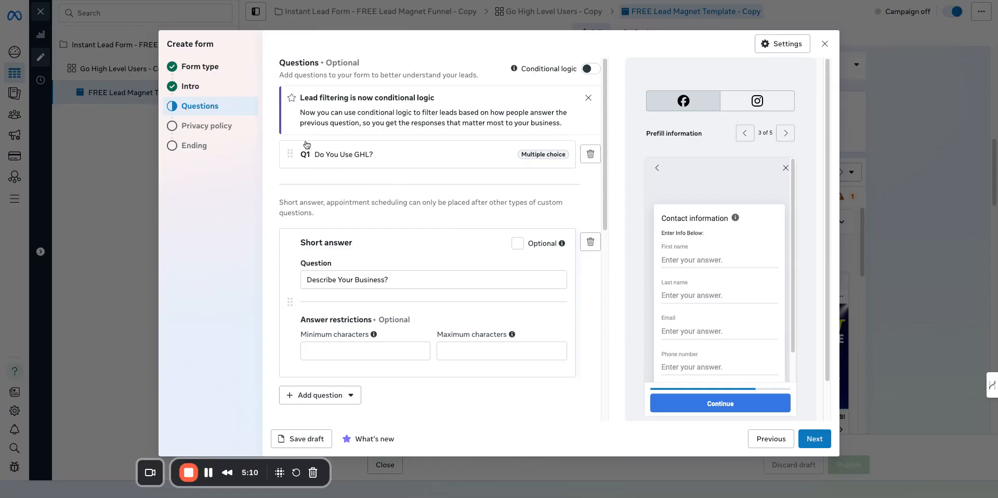
{"action": "scroll", "coordinate": [363, 260], "scroll_direction": "down", "scroll_amount": 3}
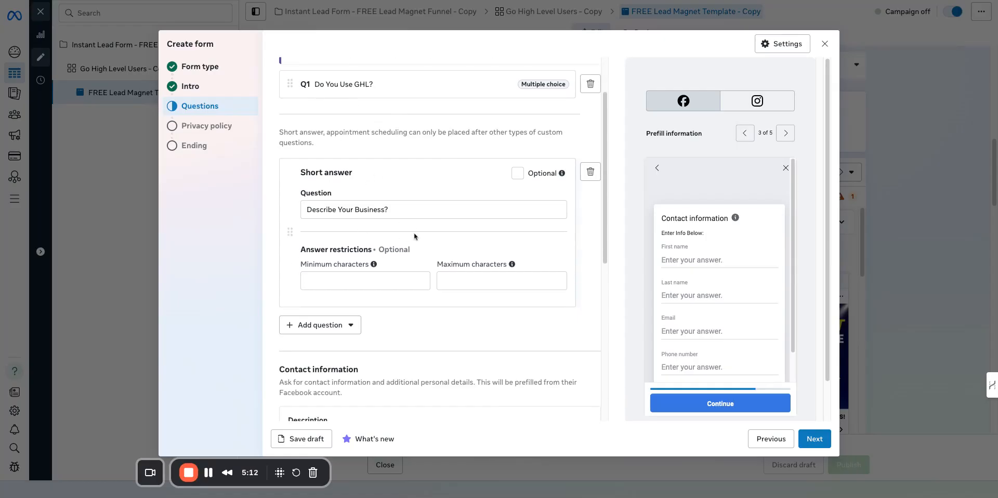
{"action": "left_click", "coordinate": [746, 139]}
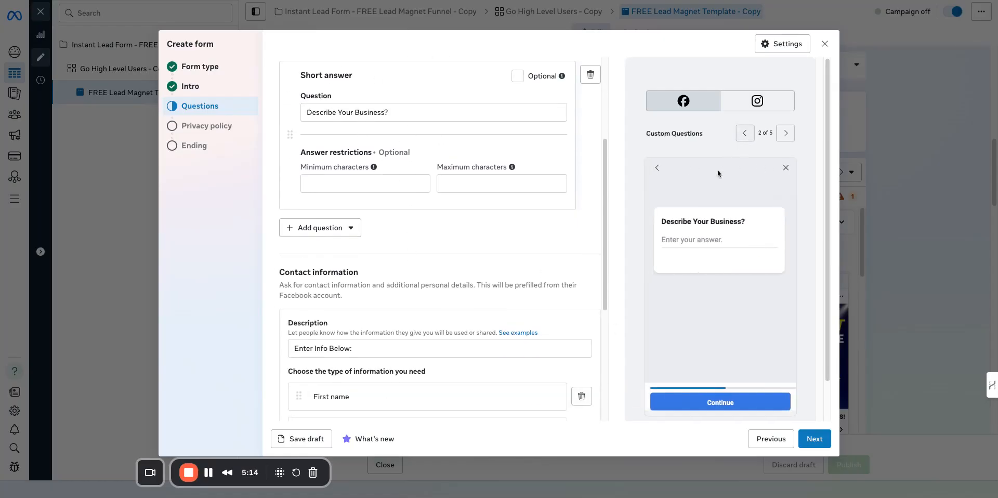
{"action": "left_click", "coordinate": [751, 136]}
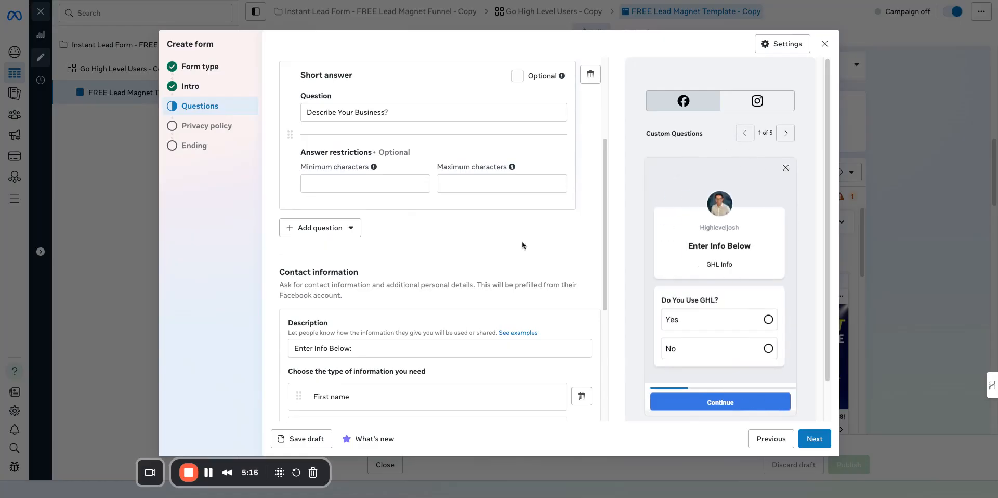
Continue from the form's questions to the privacy policy and set its link to "link.com".
{"action": "scroll", "coordinate": [414, 295], "scroll_direction": "down", "scroll_amount": 5}
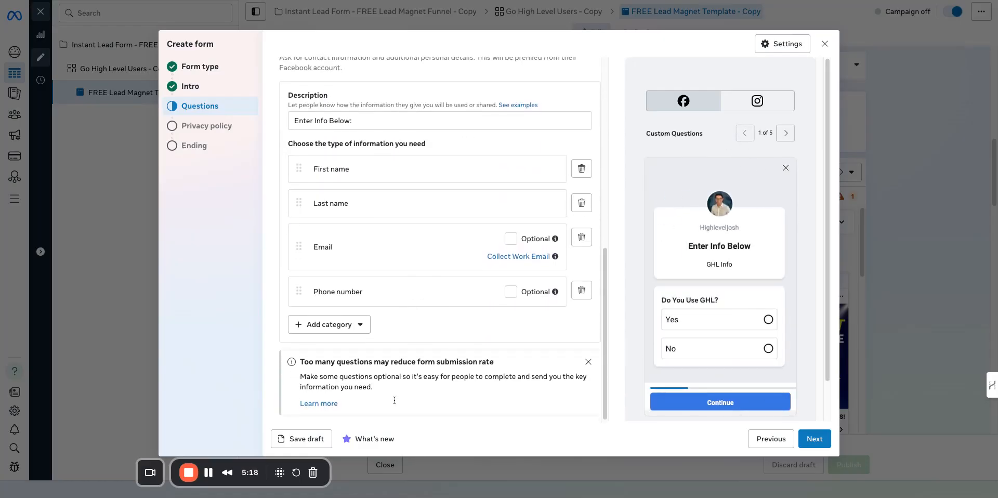
{"action": "left_click", "coordinate": [814, 439]}
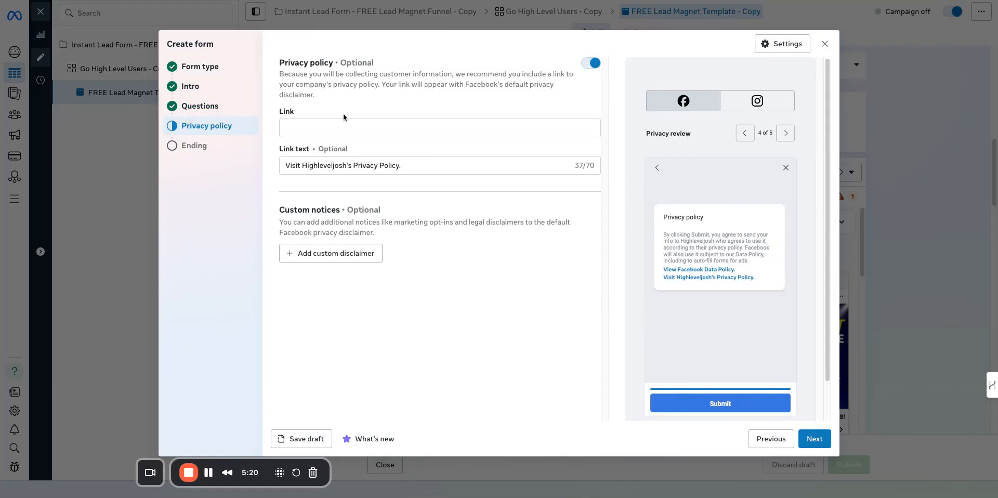
{"action": "left_click", "coordinate": [344, 130]}
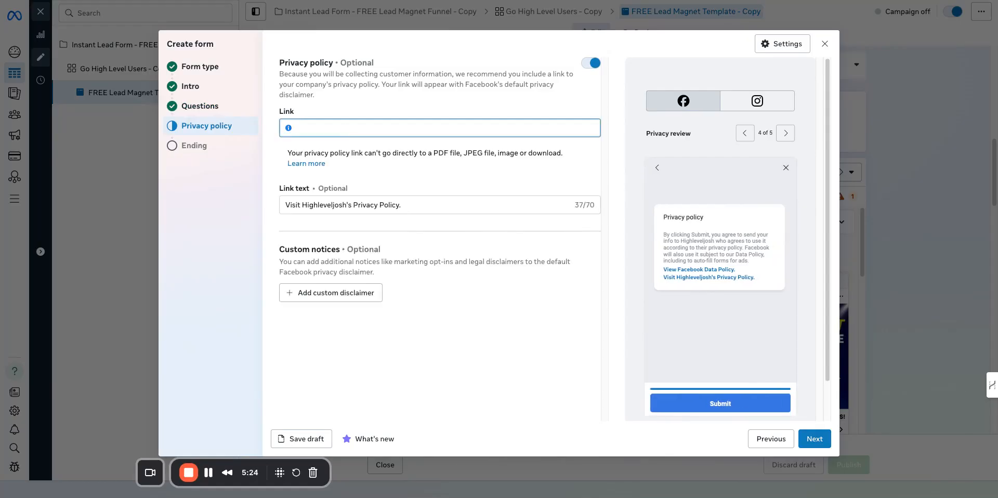
{"action": "type", "text": "link"}
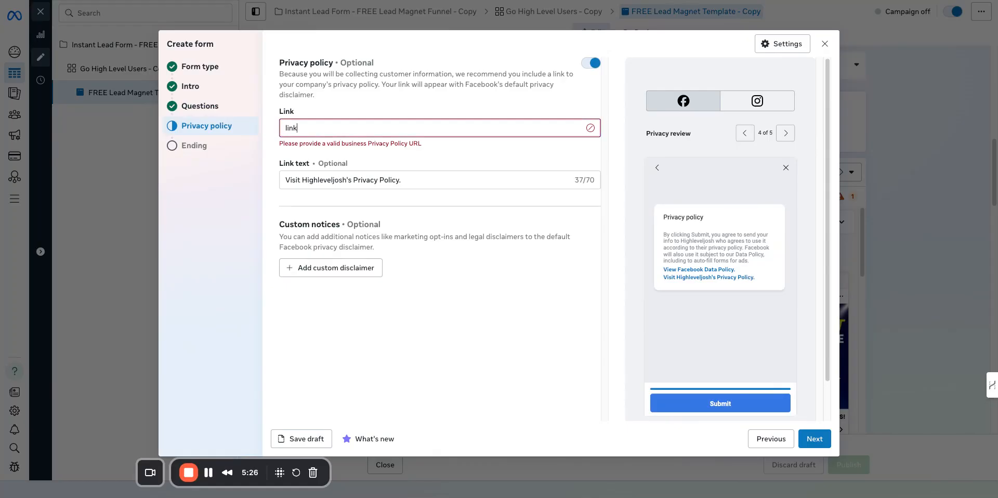
{"action": "type", "text": ".com"}
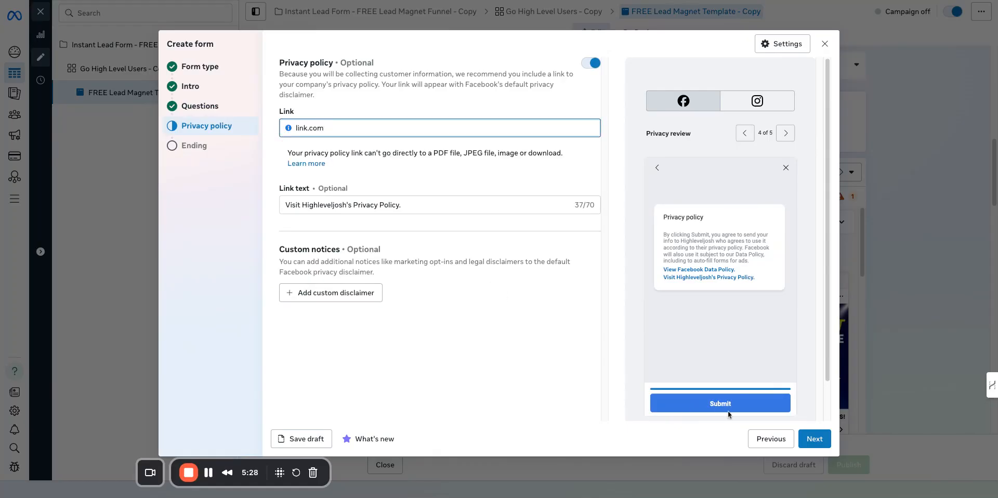
Proceed to the form's ending and set the go-to-website link to "skool.com/ghl".
{"action": "left_click", "coordinate": [815, 438]}
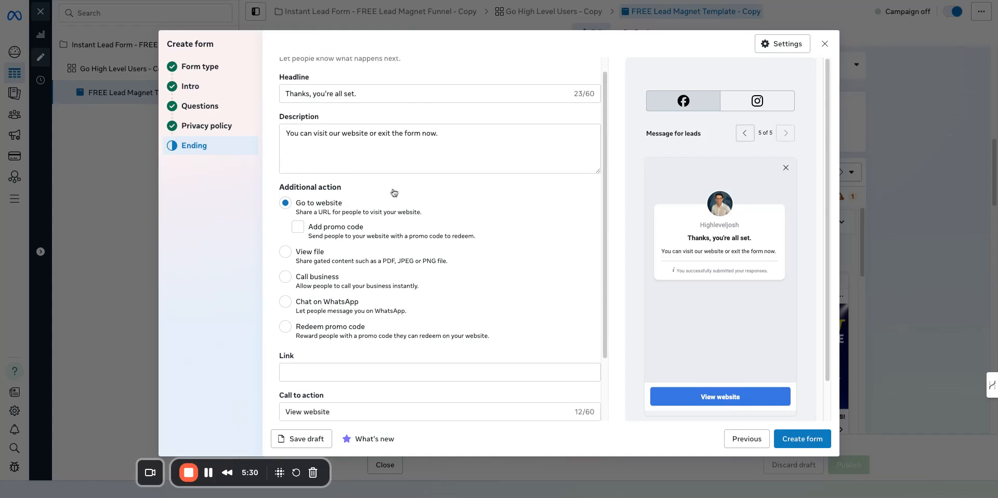
{"action": "scroll", "coordinate": [311, 364], "scroll_direction": "down", "scroll_amount": 2}
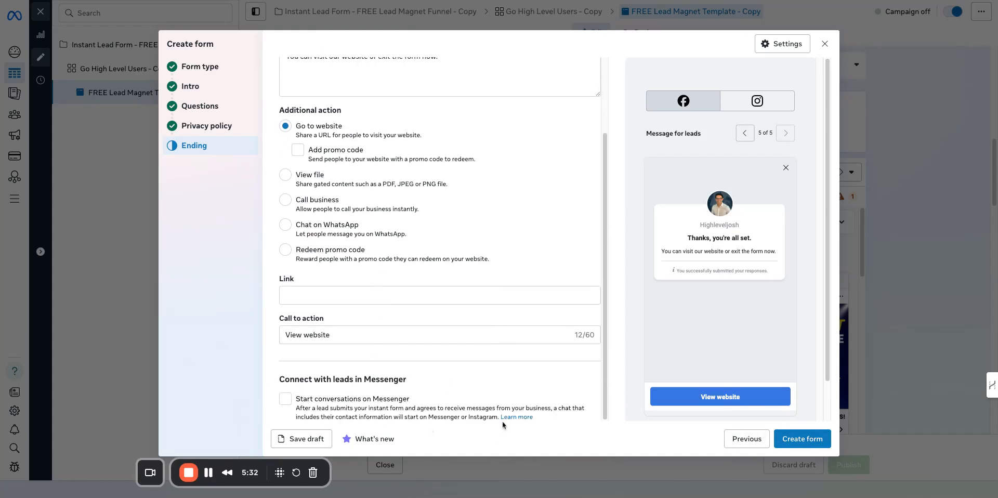
{"action": "left_click", "coordinate": [800, 437]}
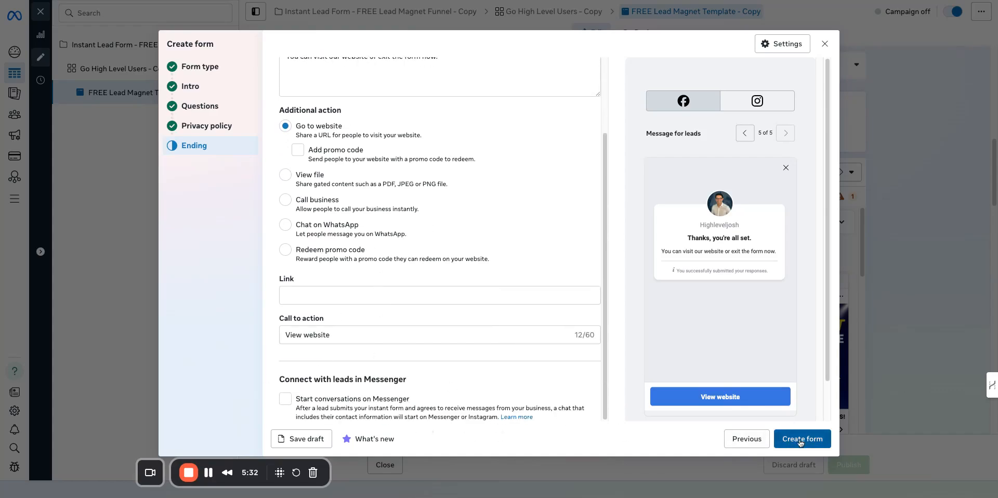
{"action": "left_click", "coordinate": [326, 297]}
{"action": "type", "text": "skool"}
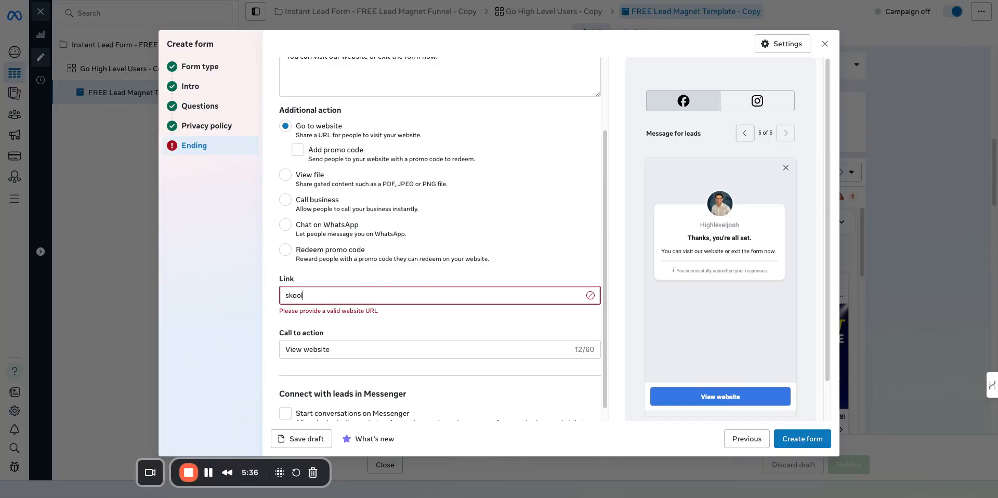
{"action": "type", "text": ".com/ghl"}
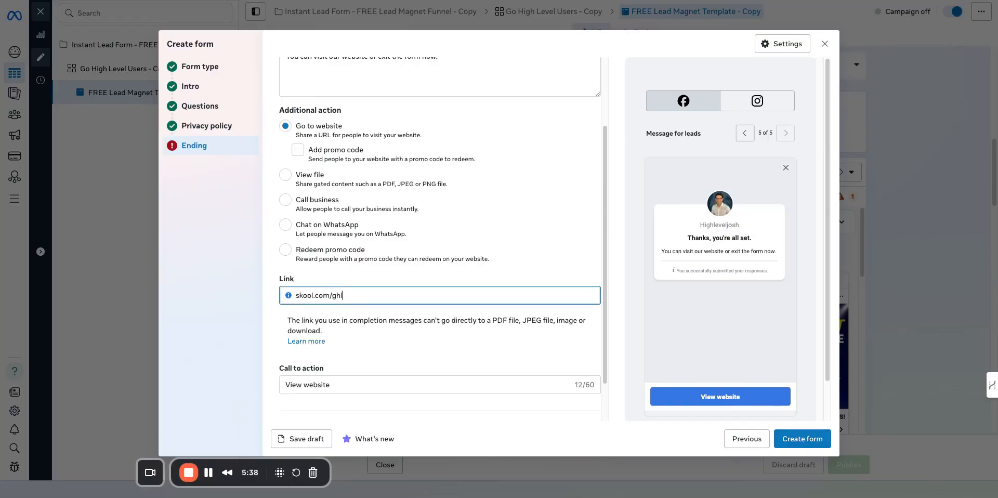
Copy the ending link and replace the privacy policy link with "skool.com/ghl".
{"action": "scroll", "coordinate": [567, 309], "scroll_direction": "down", "scroll_amount": 1}
{"action": "scroll", "coordinate": [488, 206], "scroll_direction": "up", "scroll_amount": 3}
{"action": "scroll", "coordinate": [322, 357], "scroll_direction": "down", "scroll_amount": 3}
{"action": "triple_click", "coordinate": [310, 241]}
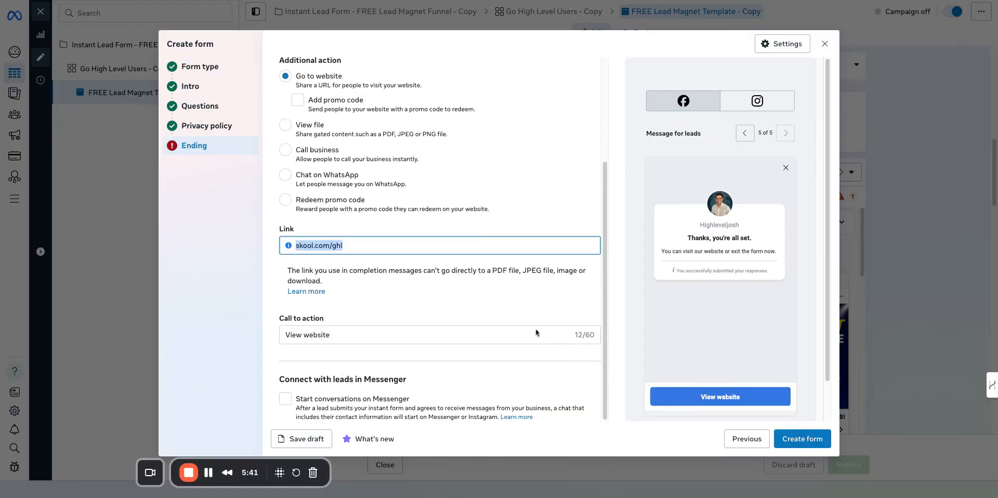
{"action": "left_click", "coordinate": [746, 439]}
{"action": "left_click", "coordinate": [342, 127]}
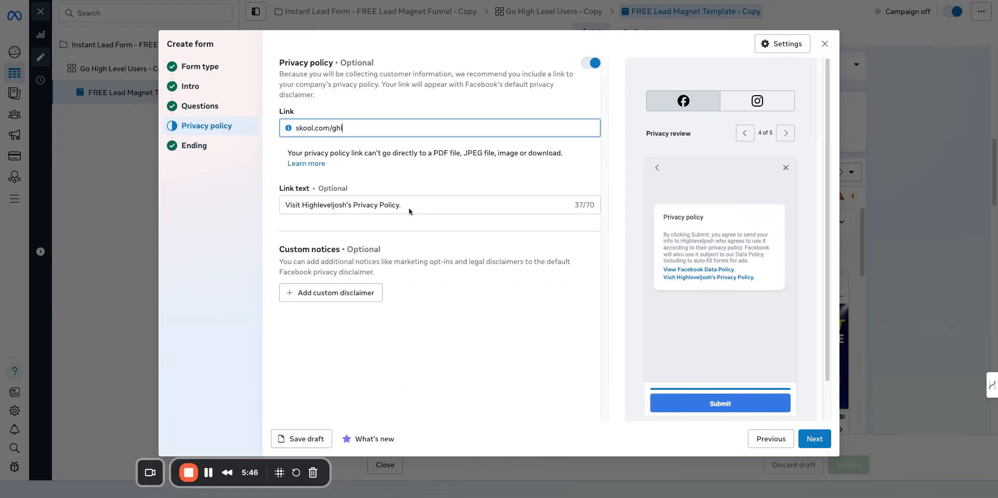
Return to the form's ending and create the instant form.
{"action": "left_click", "coordinate": [814, 439]}
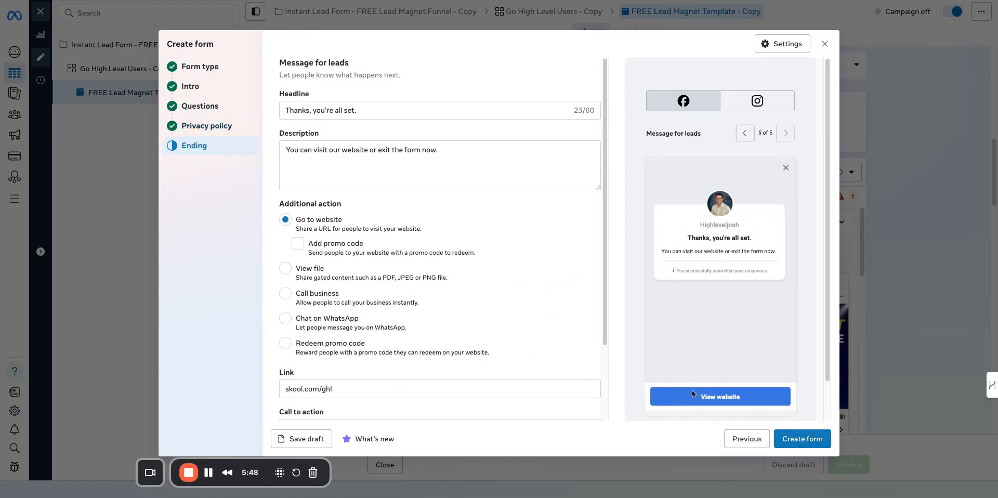
{"action": "scroll", "coordinate": [357, 308], "scroll_direction": "down", "scroll_amount": 2}
{"action": "left_click", "coordinate": [802, 439]}
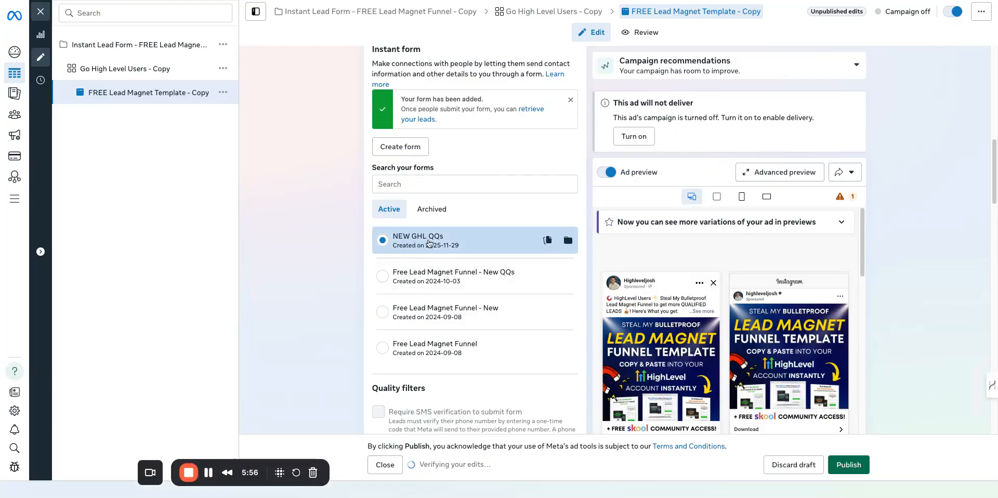
Switch to HighLevel, refresh the Facebook form list and open the field mapping for the "NEW GHL QQs" form.
{"action": "left_click", "coordinate": [102, 1]}
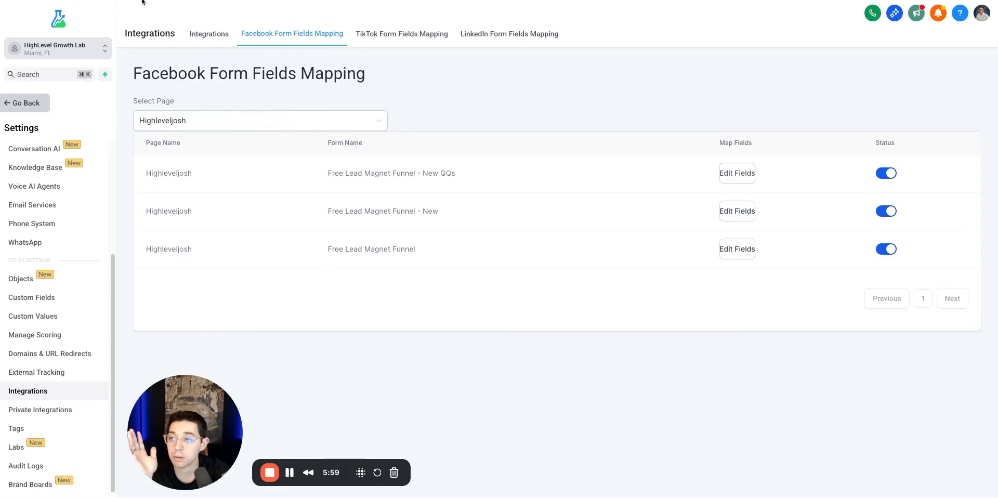
{"action": "left_click", "coordinate": [49, 1]}
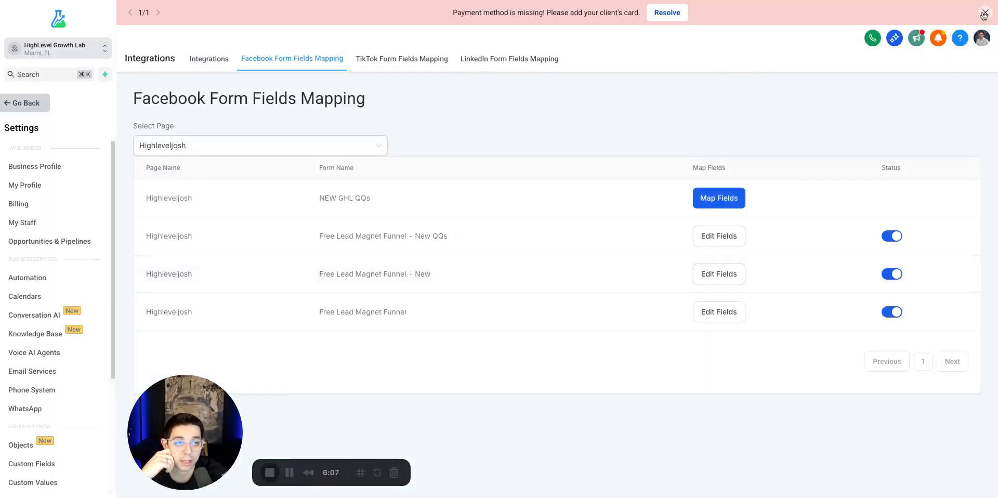
{"action": "triple_click", "coordinate": [382, 172]}
{"action": "left_click", "coordinate": [596, 178]}
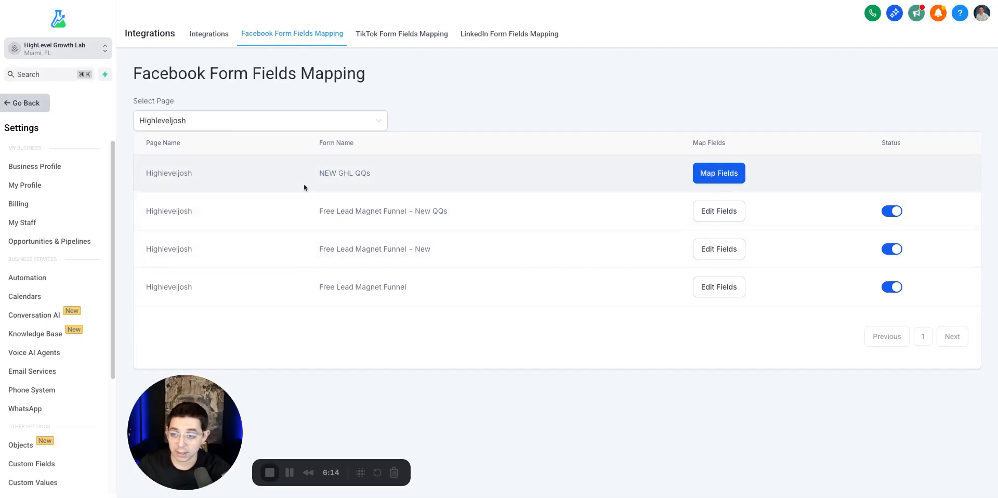
{"action": "double_click", "coordinate": [198, 171]}
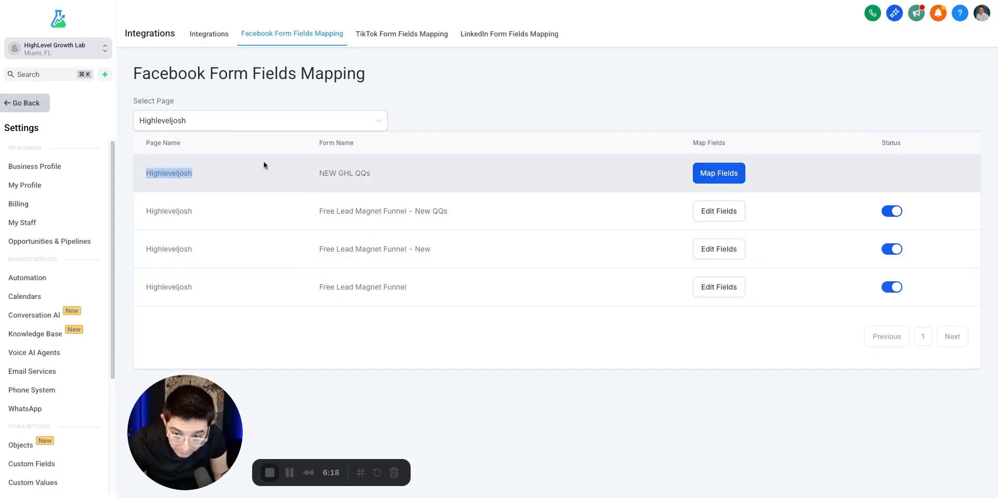
{"action": "left_click_drag", "start_coordinate": [382, 177], "coordinate": [304, 174]}
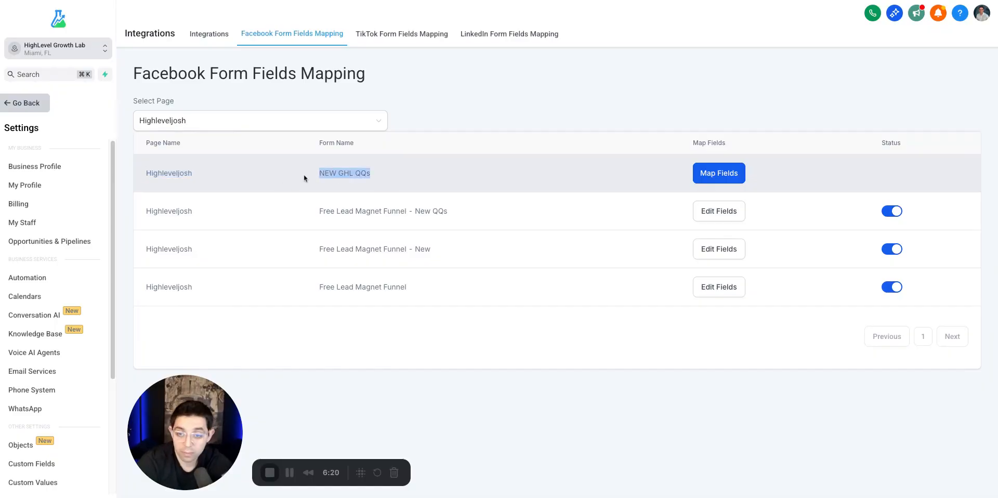
{"action": "left_click", "coordinate": [718, 173]}
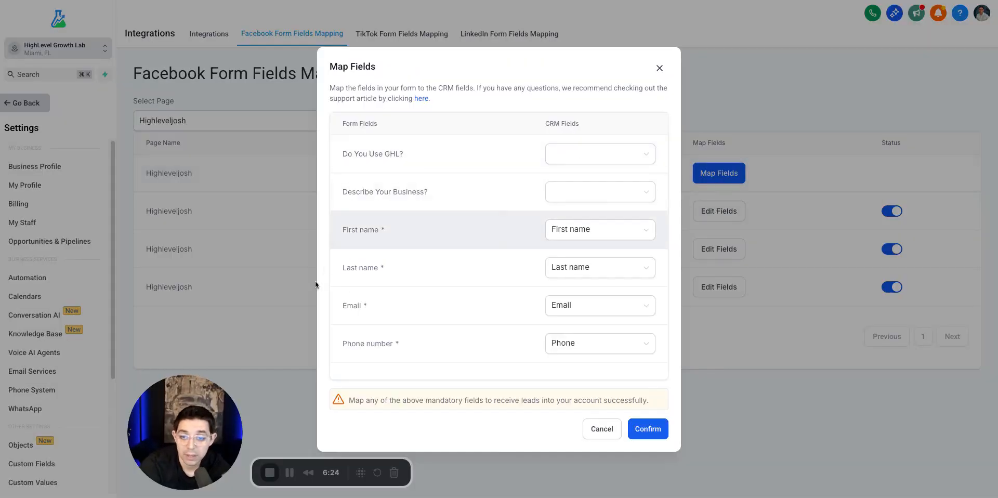
Examine how the contact fields and the two custom questions are matched to CRM fields, including the CRM field choices for "Do You Use GHL?".
{"action": "left_click_drag", "start_coordinate": [343, 227], "coordinate": [385, 230]}
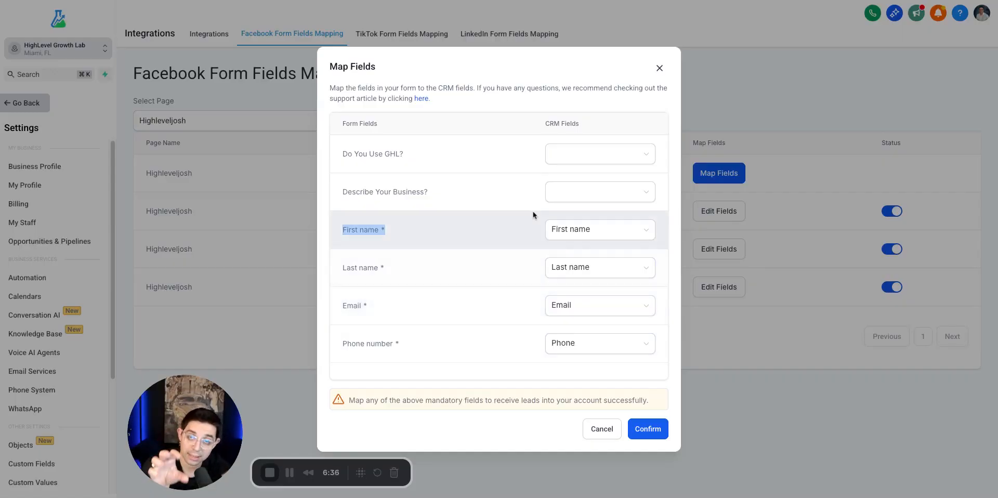
{"action": "double_click", "coordinate": [354, 233]}
{"action": "triple_click", "coordinate": [354, 233]}
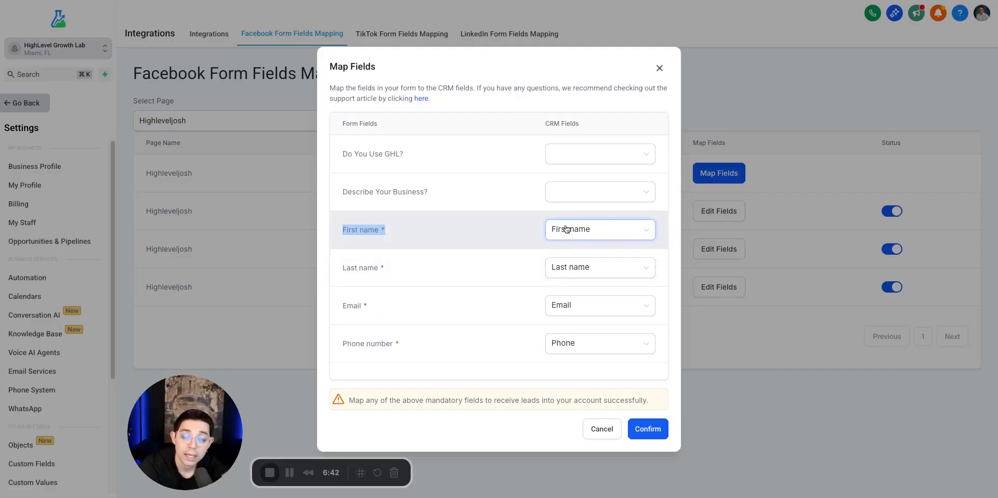
{"action": "left_click", "coordinate": [387, 153]}
{"action": "triple_click", "coordinate": [389, 163]}
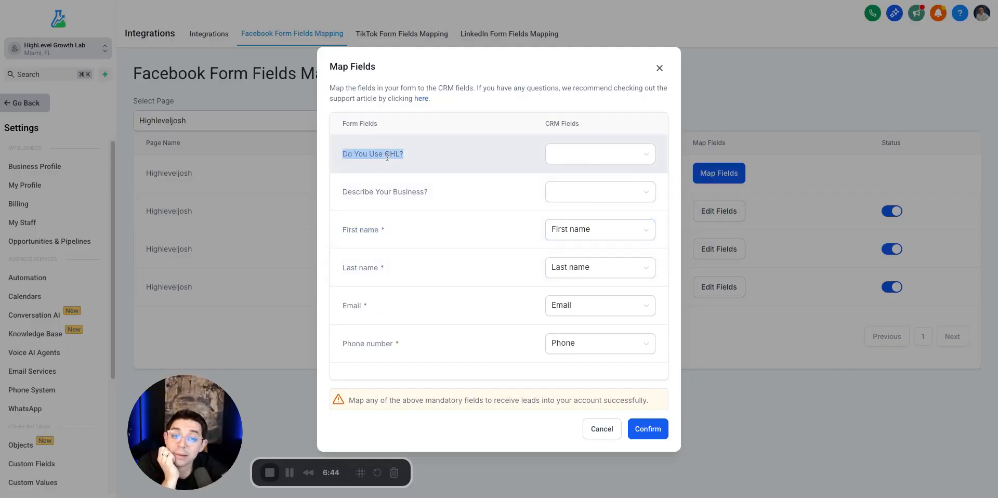
{"action": "left_click", "coordinate": [615, 155]}
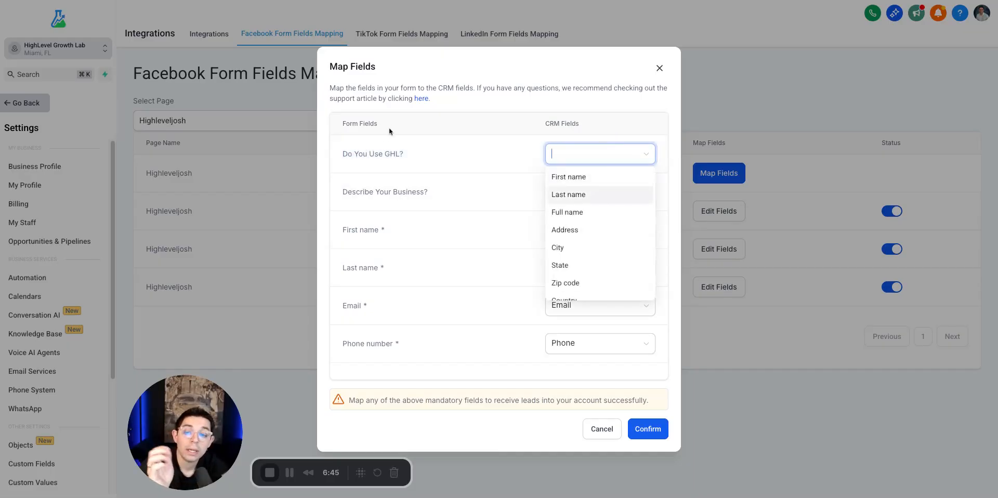
{"action": "double_click", "coordinate": [375, 153]}
{"action": "triple_click", "coordinate": [373, 152]}
{"action": "triple_click", "coordinate": [408, 192]}
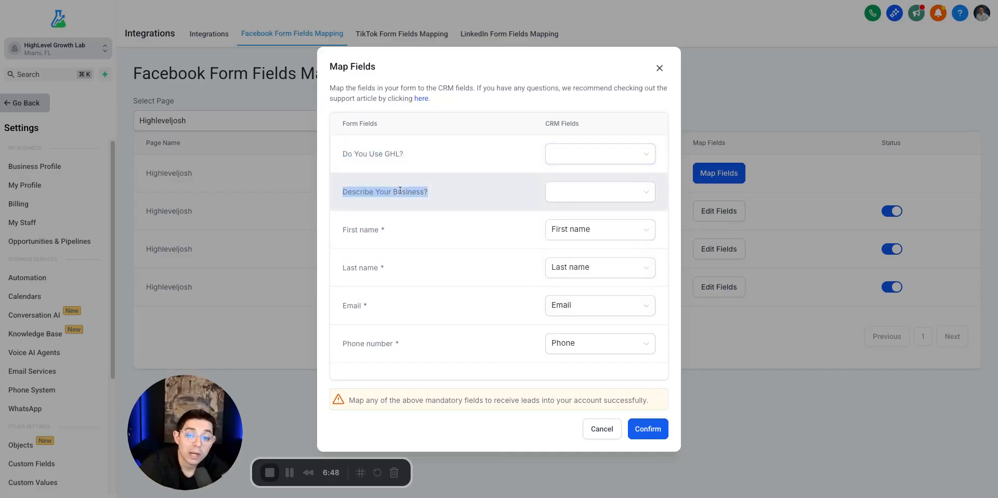
{"action": "triple_click", "coordinate": [389, 156]}
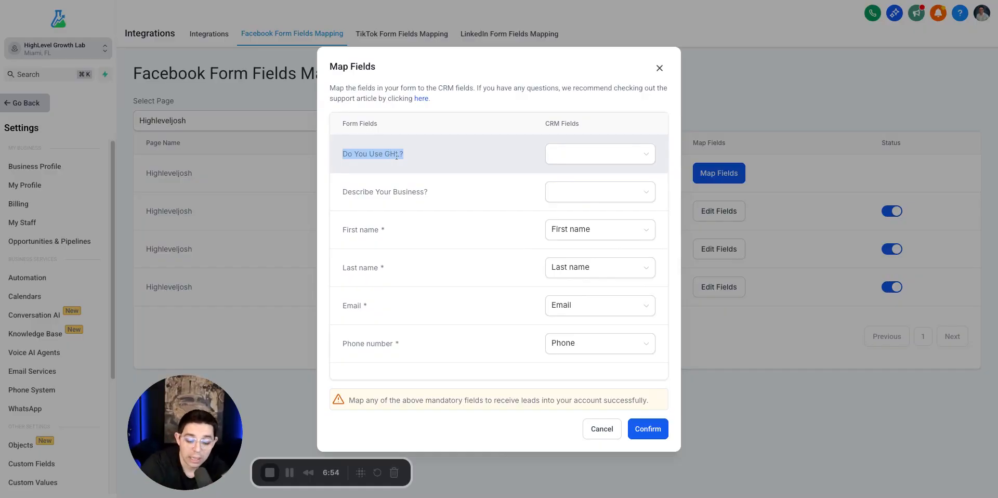
{"action": "triple_click", "coordinate": [396, 155]}
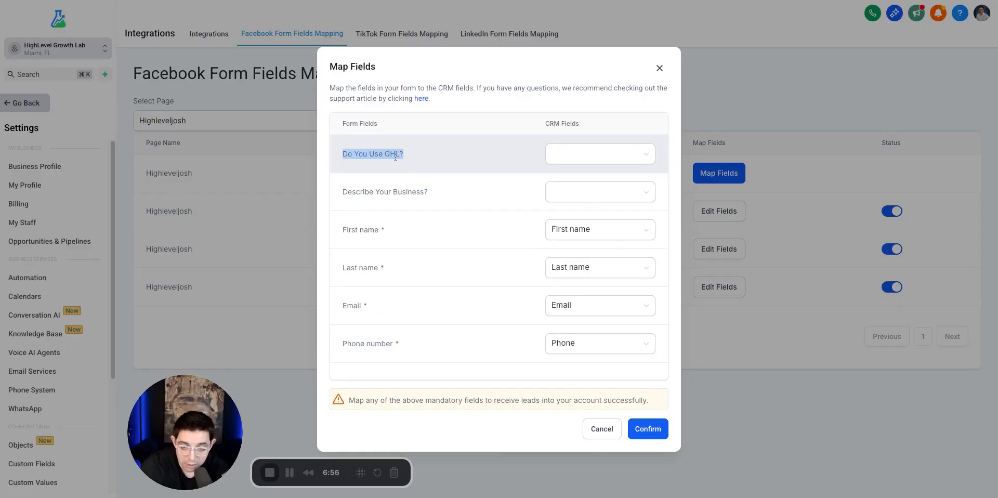
{"action": "triple_click", "coordinate": [428, 155]}
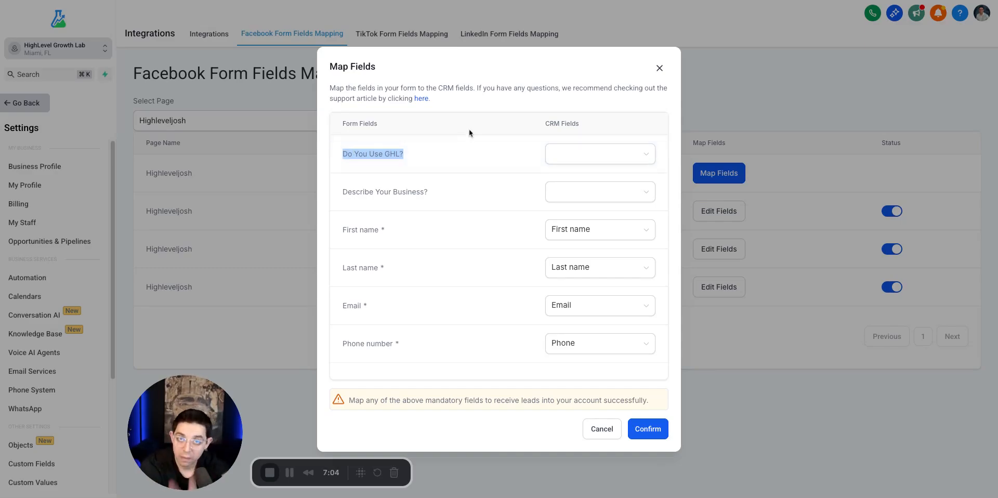
{"action": "left_click", "coordinate": [405, 156]}
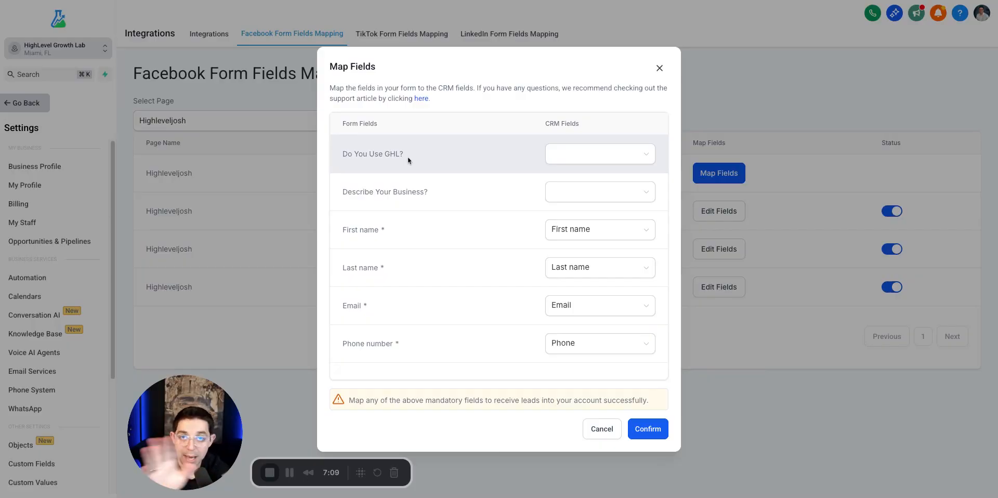
Copy the "Describe Your Business?" question text from the form fields in the mapping.
{"action": "left_click_drag", "start_coordinate": [397, 155], "coordinate": [410, 157]}
{"action": "triple_click", "coordinate": [409, 157]}
{"action": "key", "text": "super+t"}
{"action": "key", "text": "super+w"}
{"action": "triple_click", "coordinate": [440, 195]}
{"action": "key", "text": "ctrl+c"}
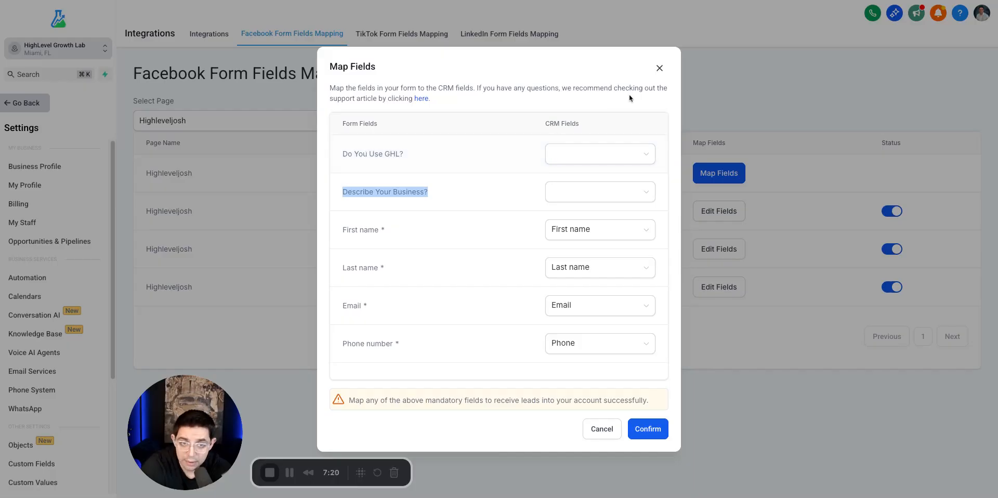
Leave the field mapping and open the "Lead Magnet - FB QQs" folder in the custom fields settings.
{"action": "left_click", "coordinate": [660, 68]}
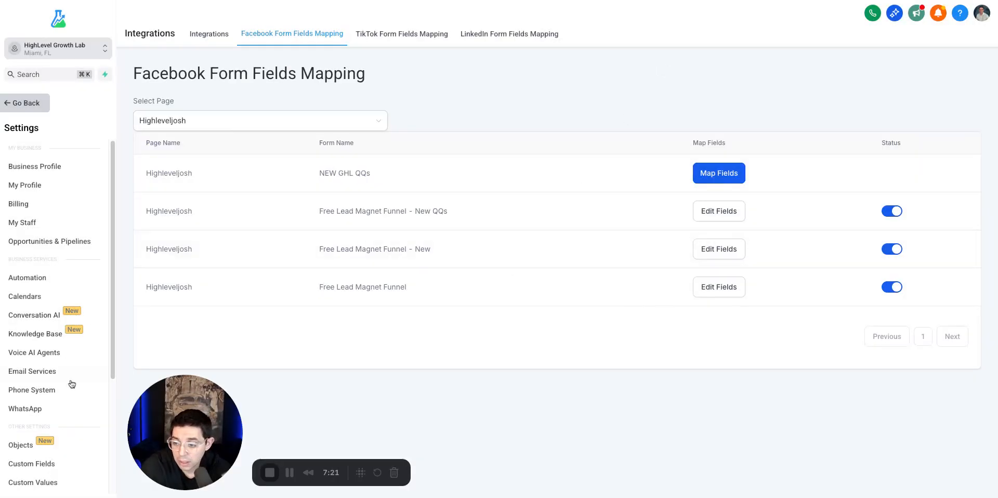
{"action": "scroll", "coordinate": [67, 374], "scroll_direction": "down", "scroll_amount": 4}
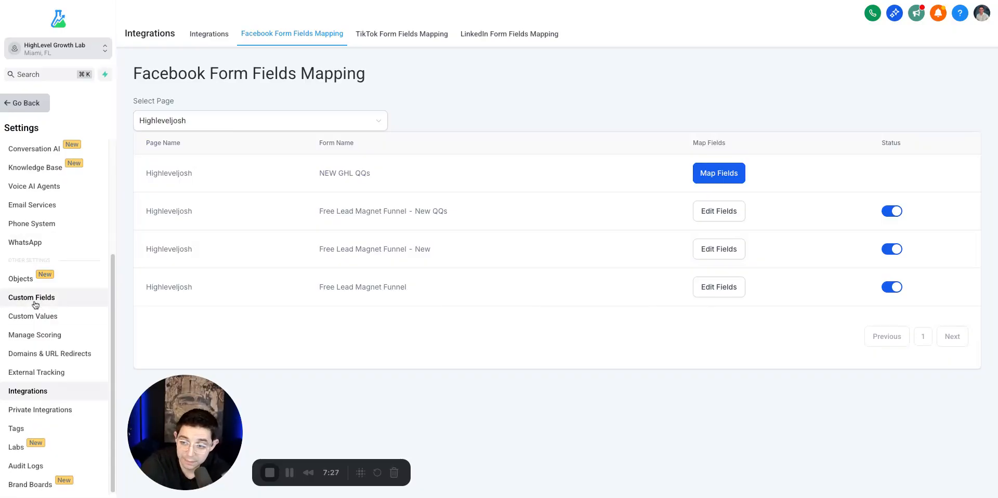
{"action": "left_click", "coordinate": [35, 304]}
{"action": "left_click", "coordinate": [213, 75]}
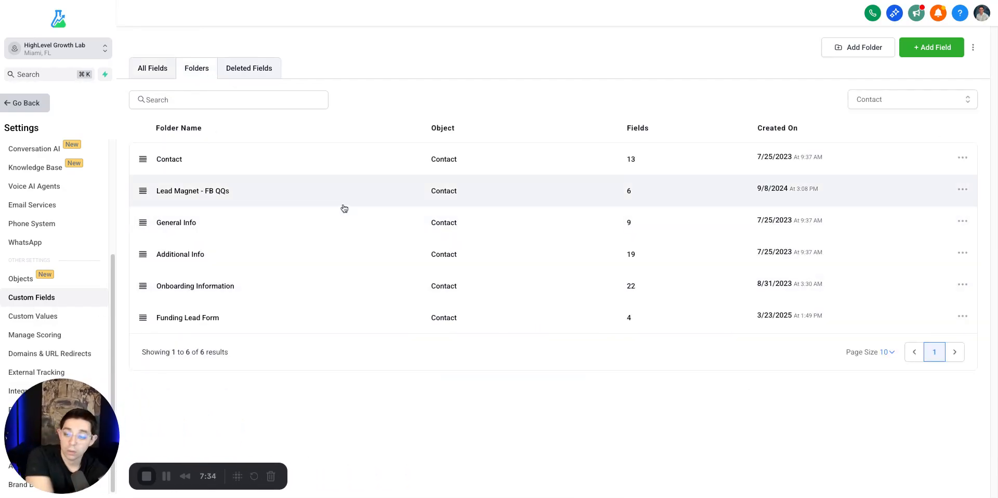
{"action": "left_click", "coordinate": [191, 195]}
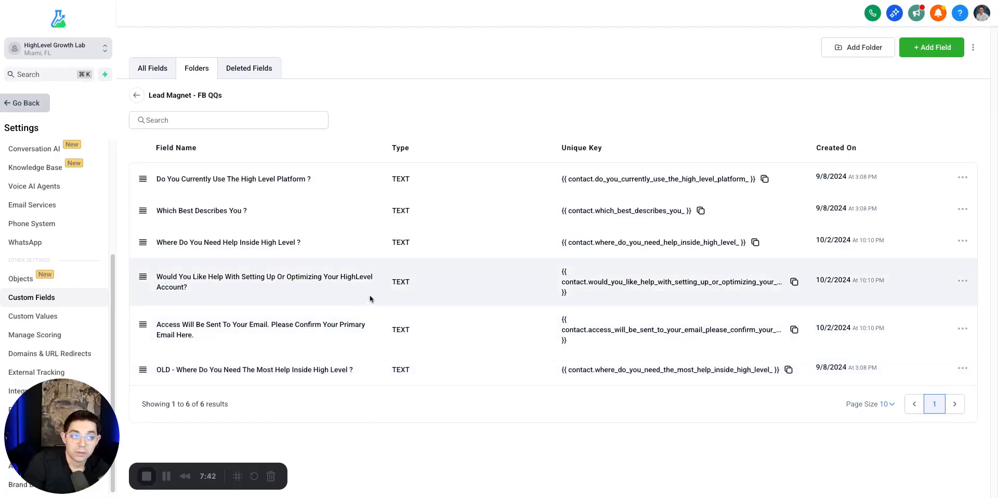
Add a single-line custom field to this folder, named with the copied question "Describe Your Business?".
{"action": "left_click", "coordinate": [919, 55]}
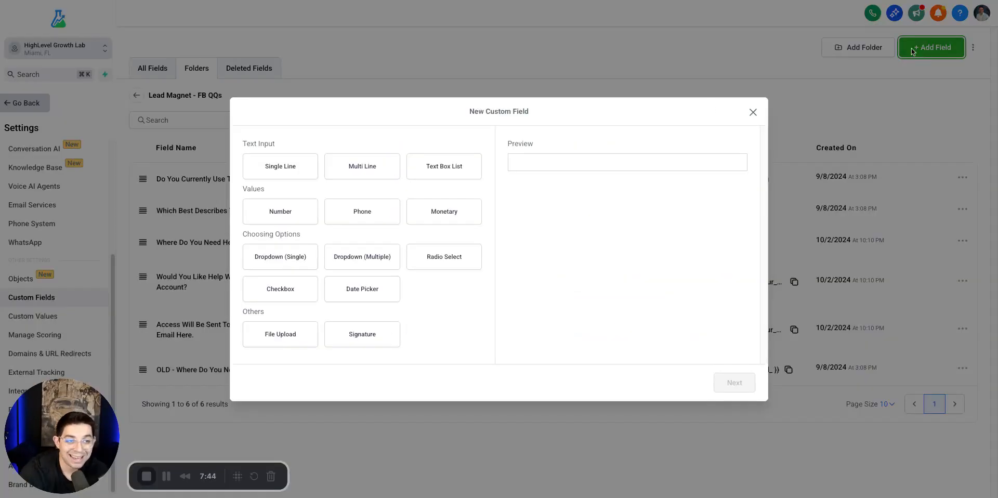
{"action": "left_click", "coordinate": [292, 173]}
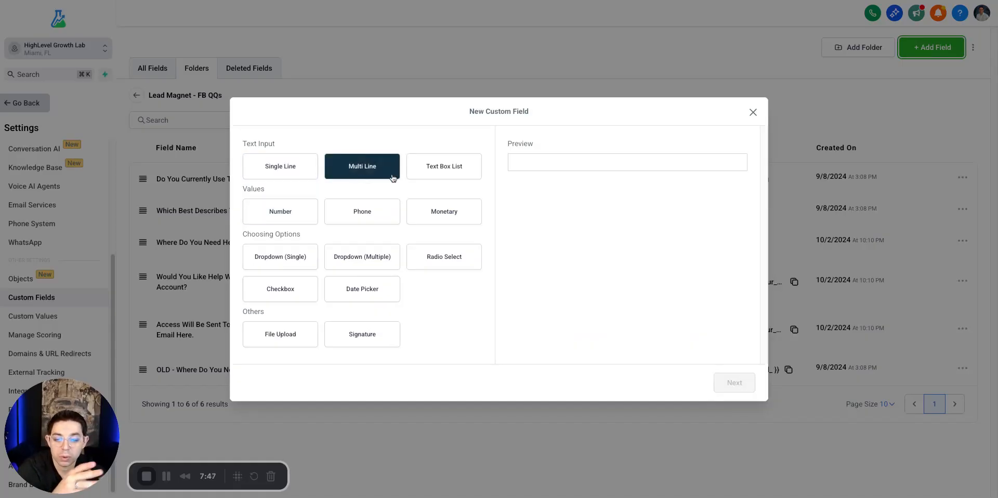
{"action": "left_click", "coordinate": [274, 178]}
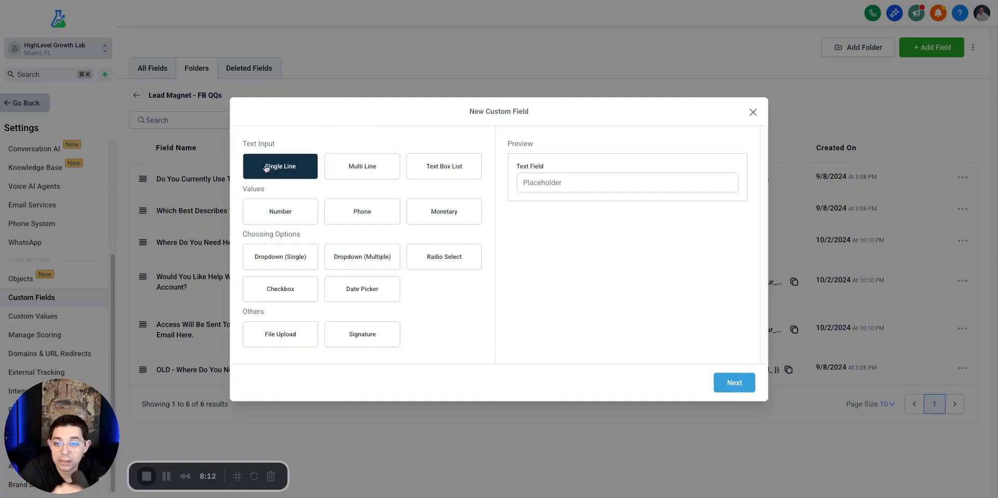
{"action": "left_click", "coordinate": [753, 383]}
{"action": "left_click", "coordinate": [344, 220]}
{"action": "key", "text": "ctrl+v"}
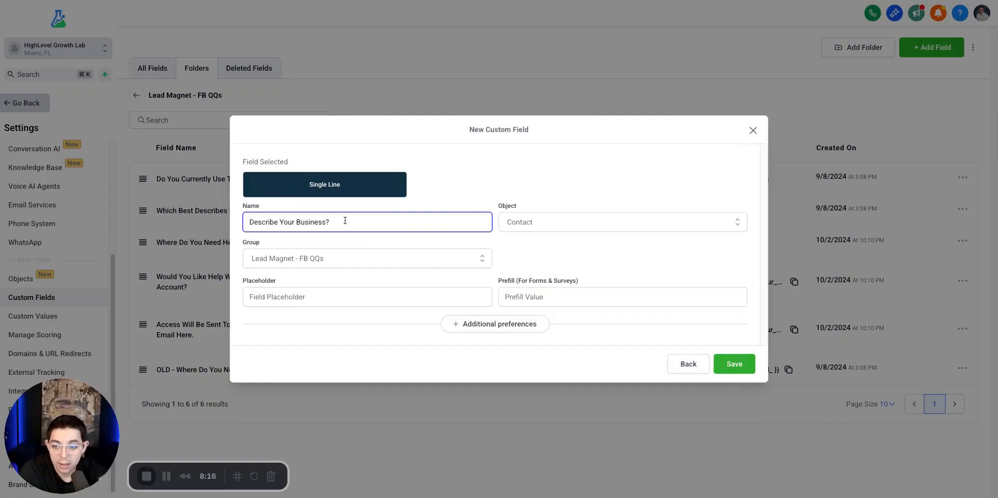
{"action": "left_click", "coordinate": [746, 362]}
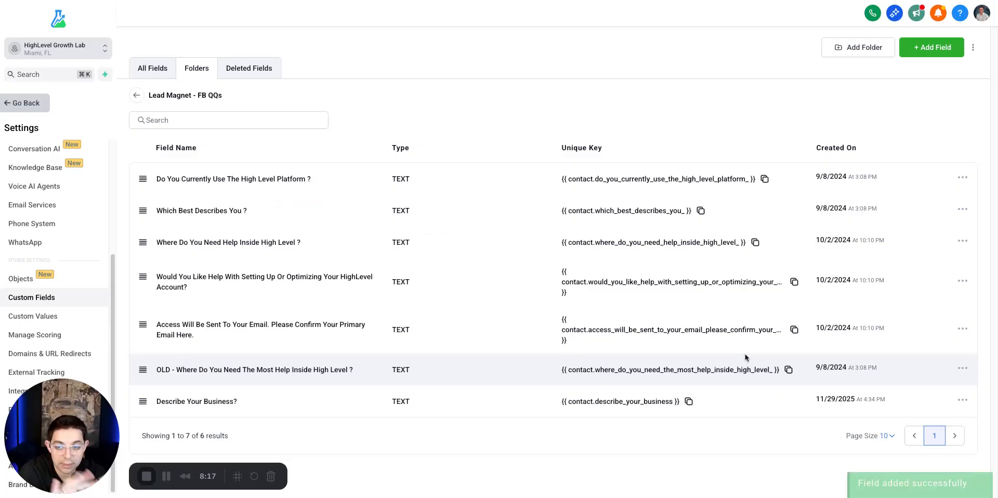
Add a single-line custom field named "Do You Use GHL?" and move it above "Describe Your Business?" in the folder.
{"action": "key", "text": "super+t"}
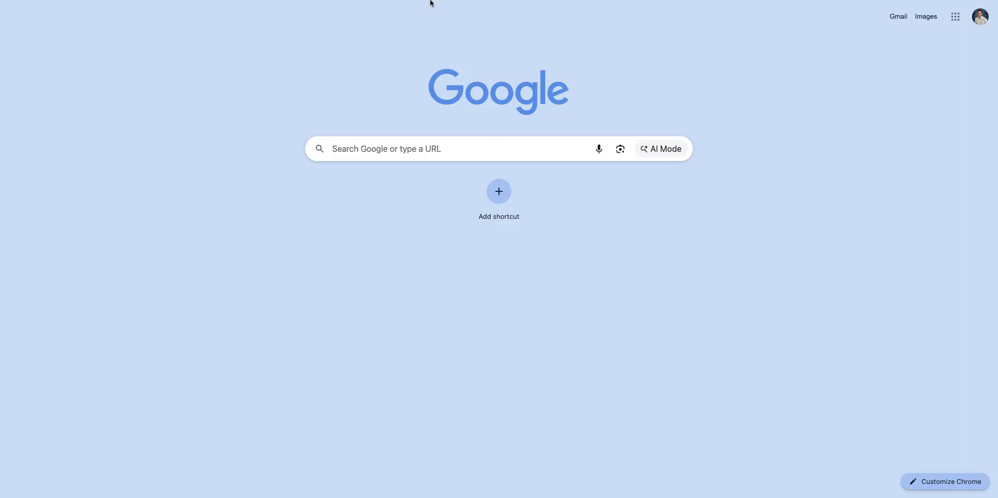
{"action": "key", "text": "super+w"}
{"action": "left_click", "coordinate": [946, 48]}
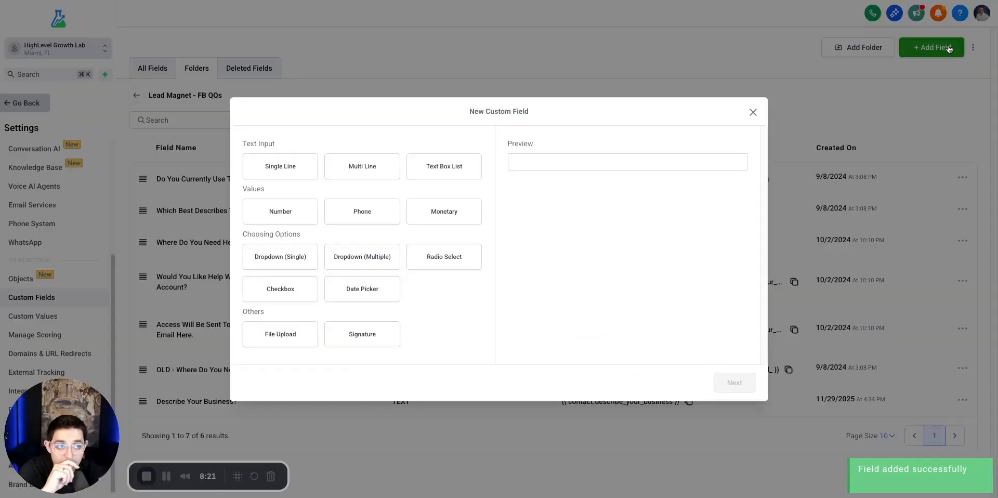
{"action": "left_click", "coordinate": [280, 166]}
{"action": "left_click", "coordinate": [734, 382]}
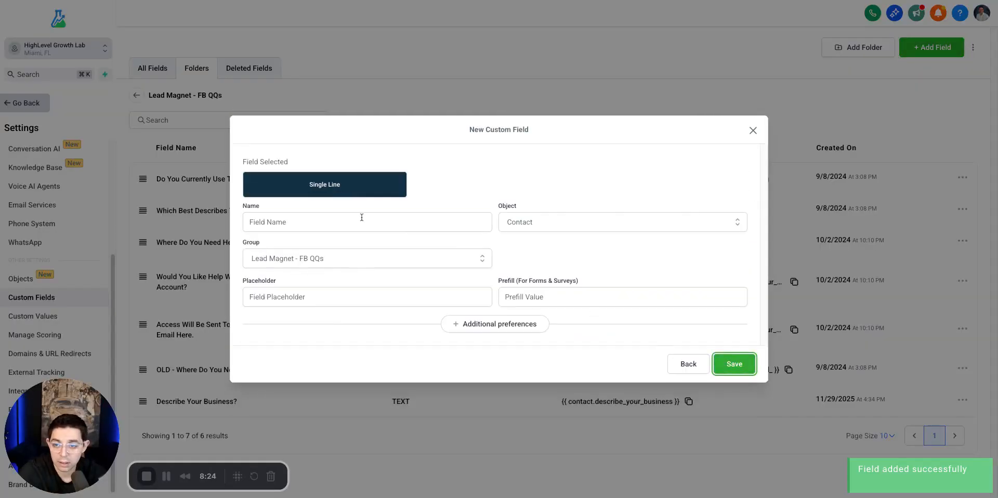
{"action": "left_click", "coordinate": [354, 222]}
{"action": "type", "text": "Do You Use GHL?"}
{"action": "left_click", "coordinate": [749, 368]}
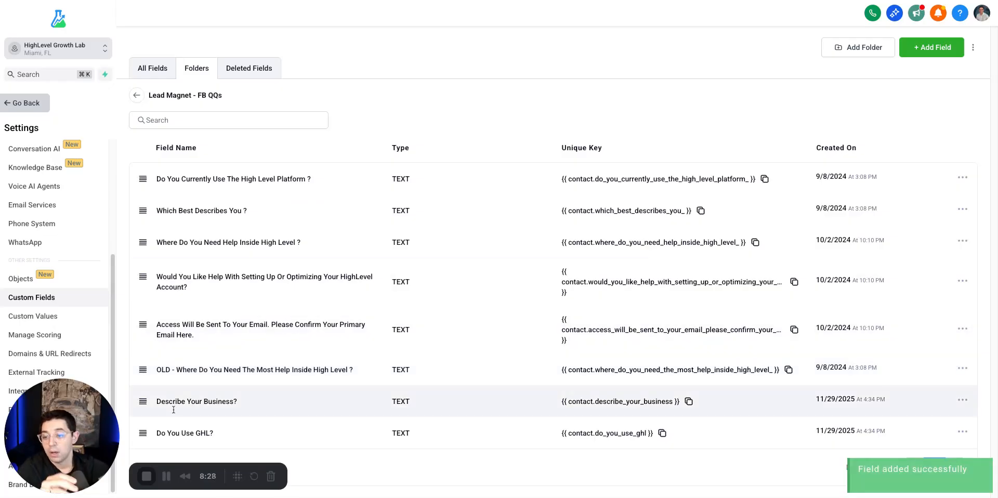
{"action": "left_click_drag", "start_coordinate": [154, 431], "coordinate": [148, 407]}
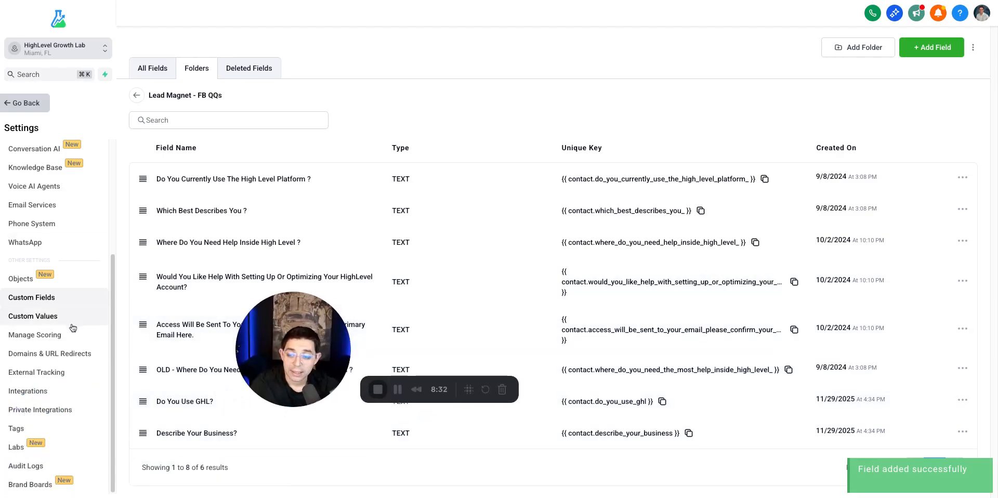
Return to the Facebook form fields mapping in the integrations settings and open the mapping for "NEW GHL QQs".
{"action": "left_click", "coordinate": [28, 391]}
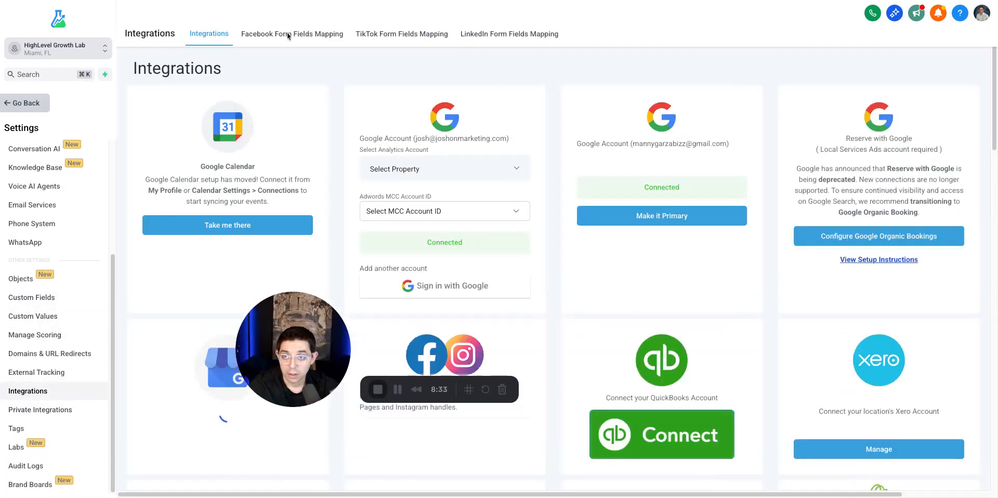
{"action": "left_click", "coordinate": [287, 35]}
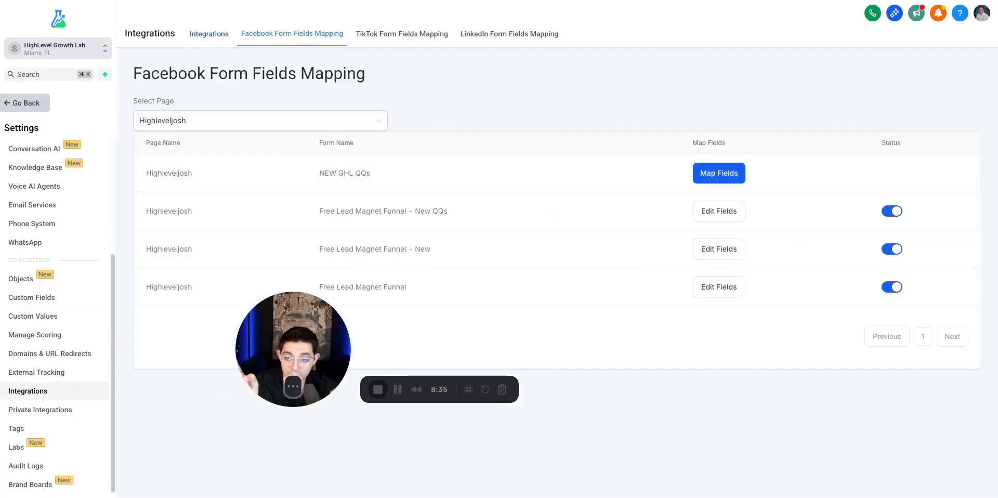
{"action": "left_click", "coordinate": [719, 173]}
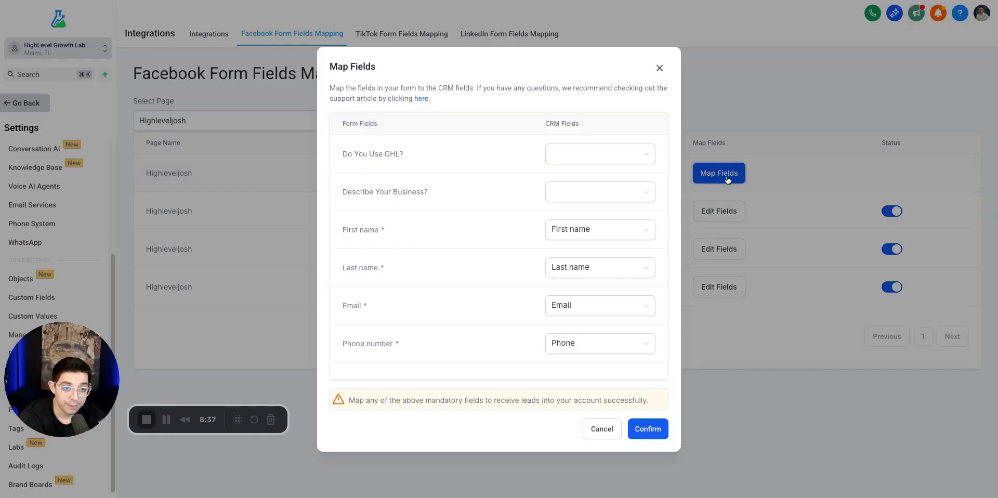
Map "Do You Use GHL?" and "Describe Your Business?" to their matching custom CRM fields and confirm the mapping.
{"action": "left_click", "coordinate": [644, 157]}
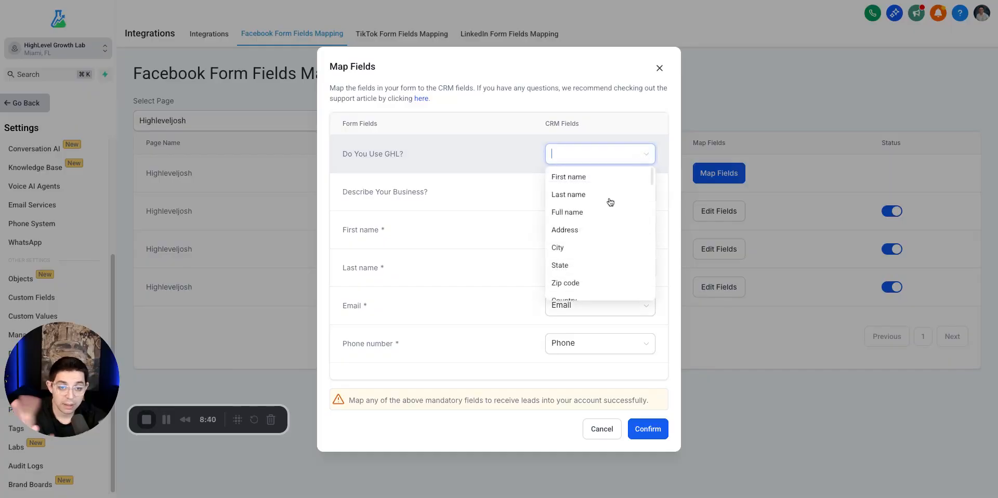
{"action": "scroll", "coordinate": [615, 218], "scroll_direction": "down", "scroll_amount": 10}
{"action": "scroll", "coordinate": [611, 252], "scroll_direction": "down", "scroll_amount": 3}
{"action": "left_click", "coordinate": [596, 271]}
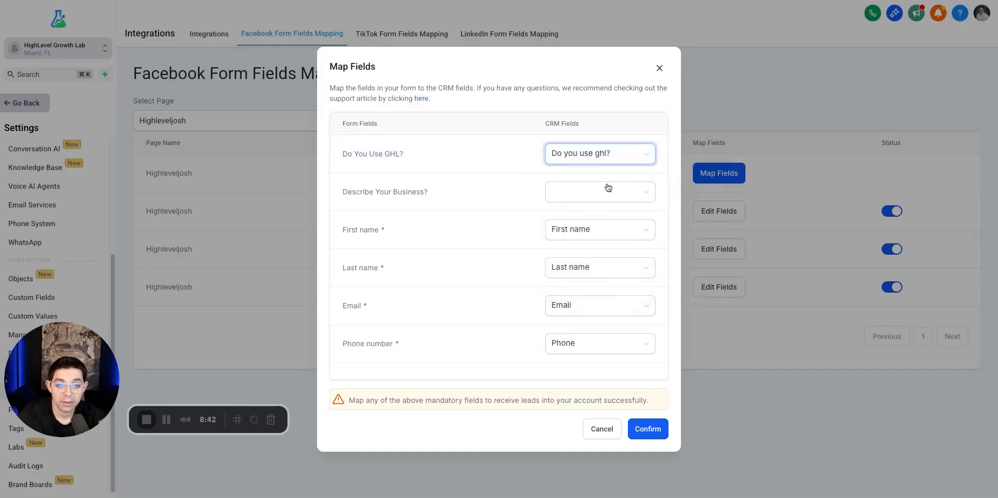
{"action": "left_click", "coordinate": [583, 193]}
{"action": "scroll", "coordinate": [592, 250], "scroll_direction": "down", "scroll_amount": 15}
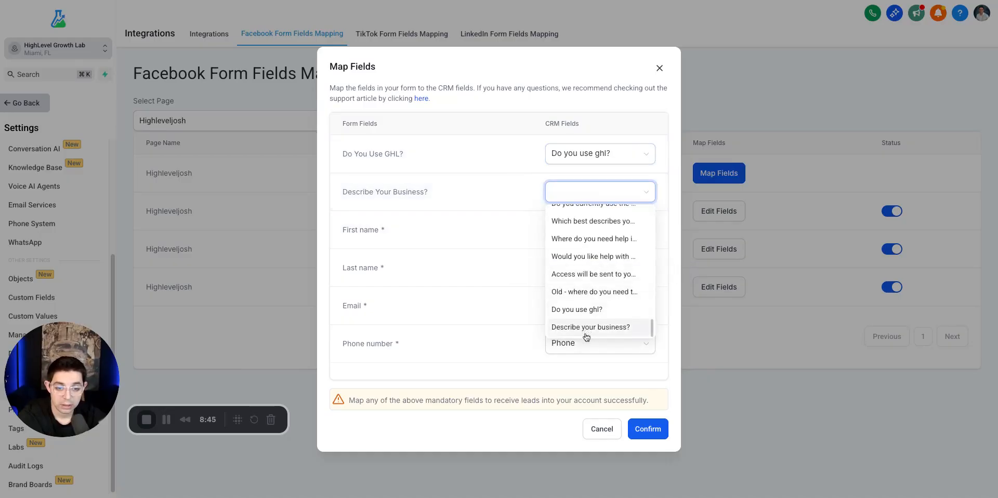
{"action": "left_click", "coordinate": [587, 328]}
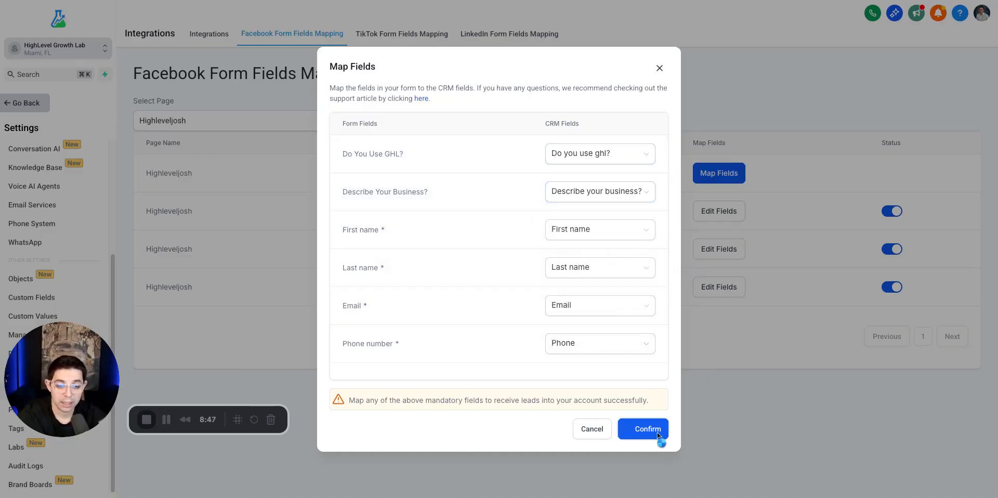
{"action": "left_click", "coordinate": [646, 428]}
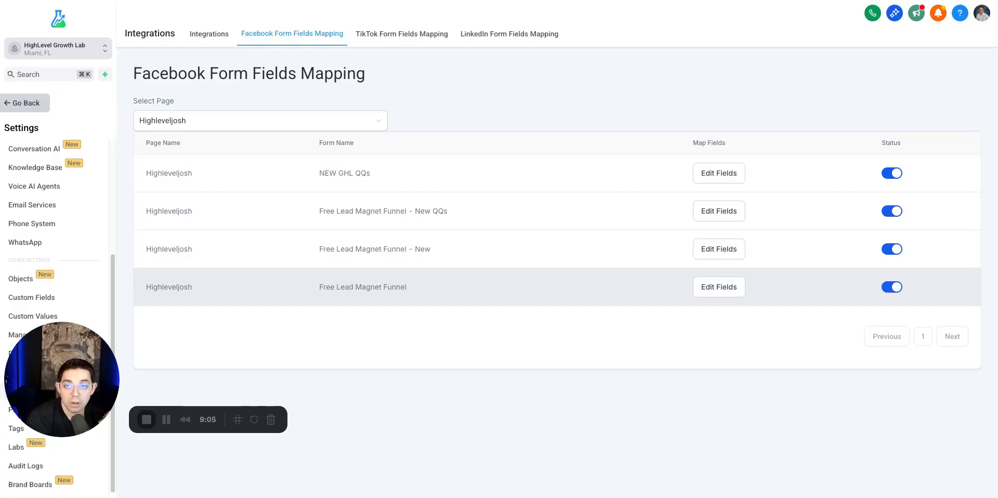
Leave the settings and view the form submissions under Sites, filtered to Facebook Lead Form.
{"action": "left_click_drag", "start_coordinate": [58, 335], "coordinate": [188, 388]}
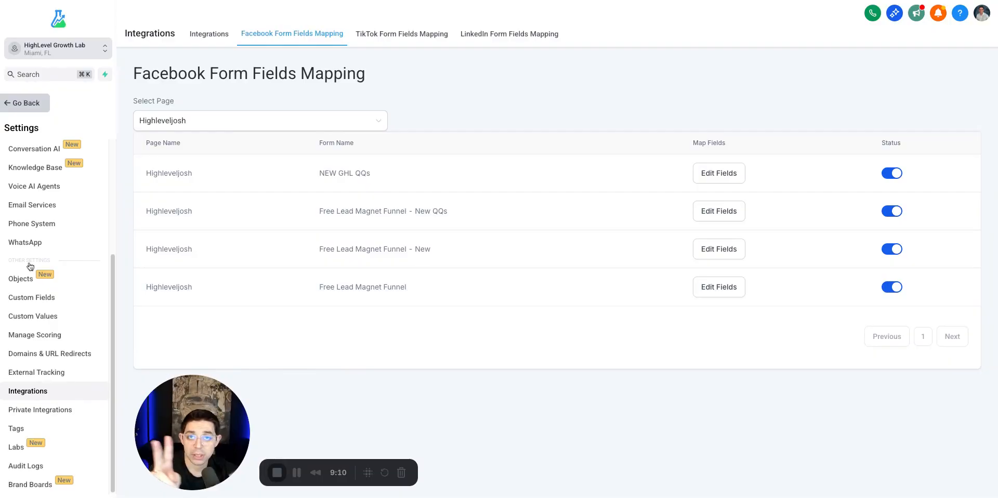
{"action": "scroll", "coordinate": [47, 208], "scroll_direction": "up", "scroll_amount": 2}
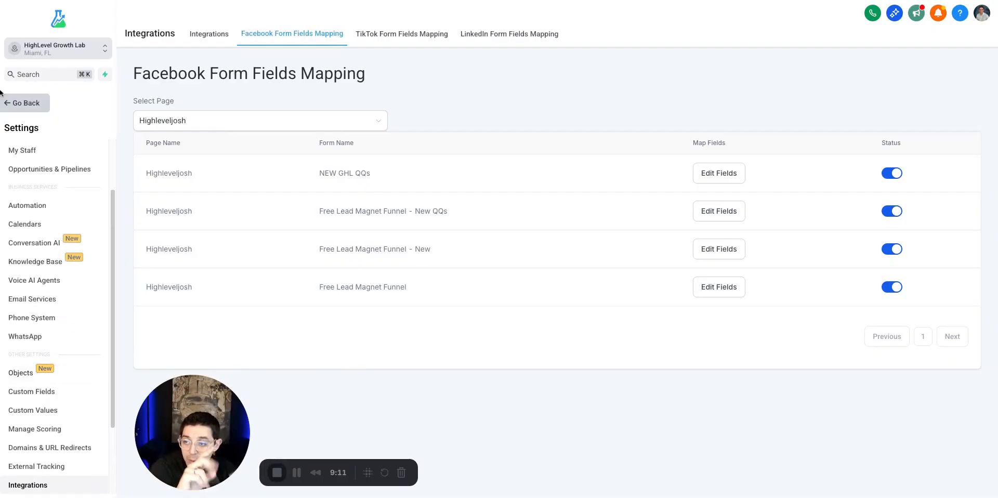
{"action": "left_click", "coordinate": [25, 109]}
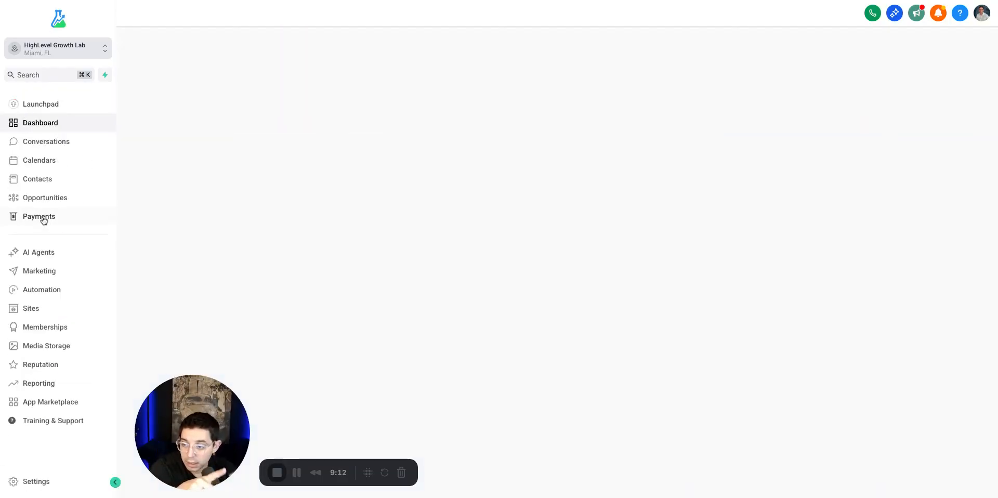
{"action": "left_click", "coordinate": [38, 306]}
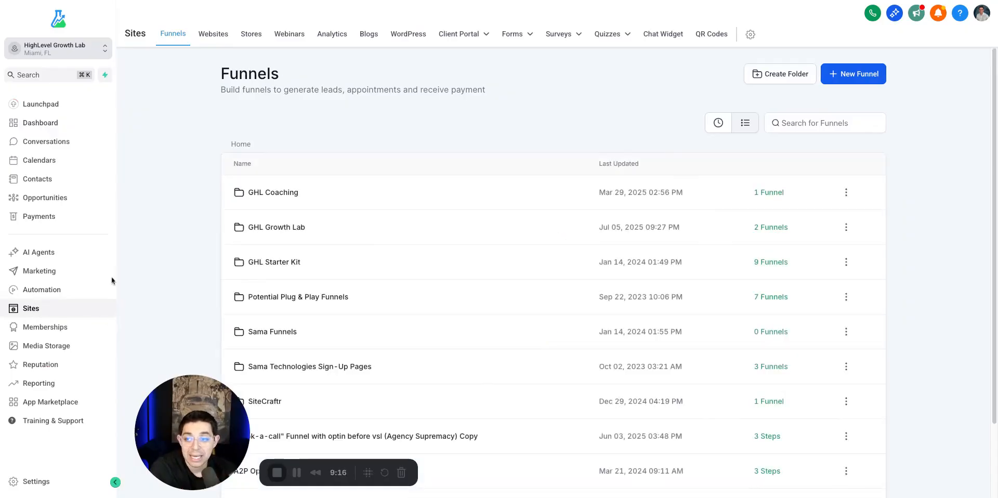
{"action": "mouse_move", "coordinate": [513, 43]}
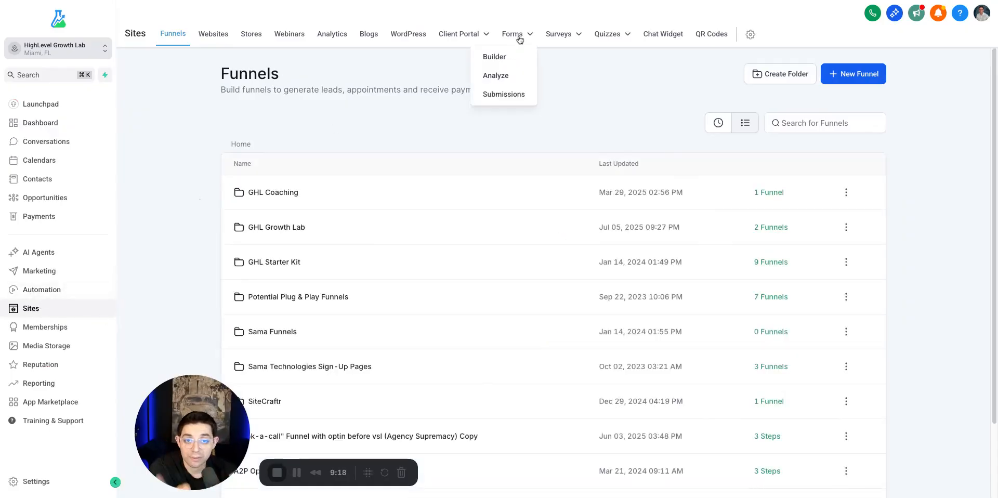
{"action": "left_click", "coordinate": [499, 97]}
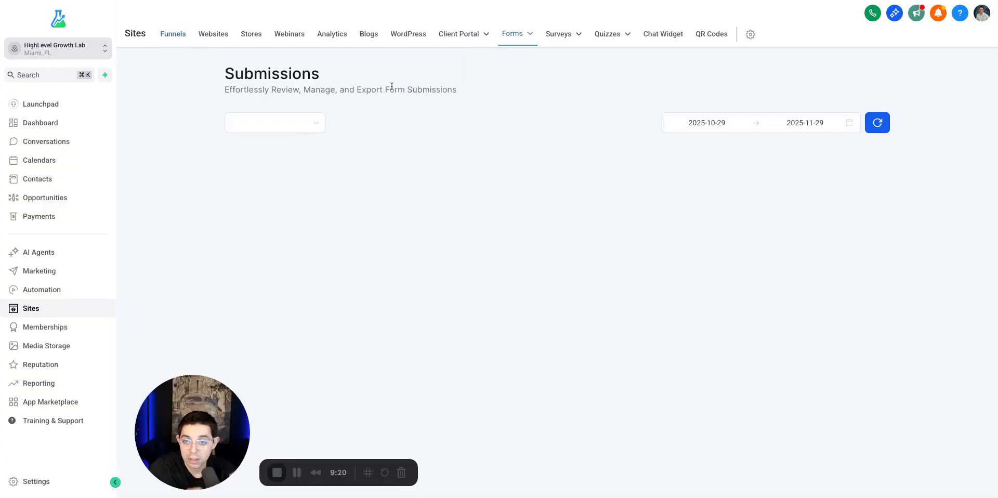
{"action": "left_click", "coordinate": [262, 129]}
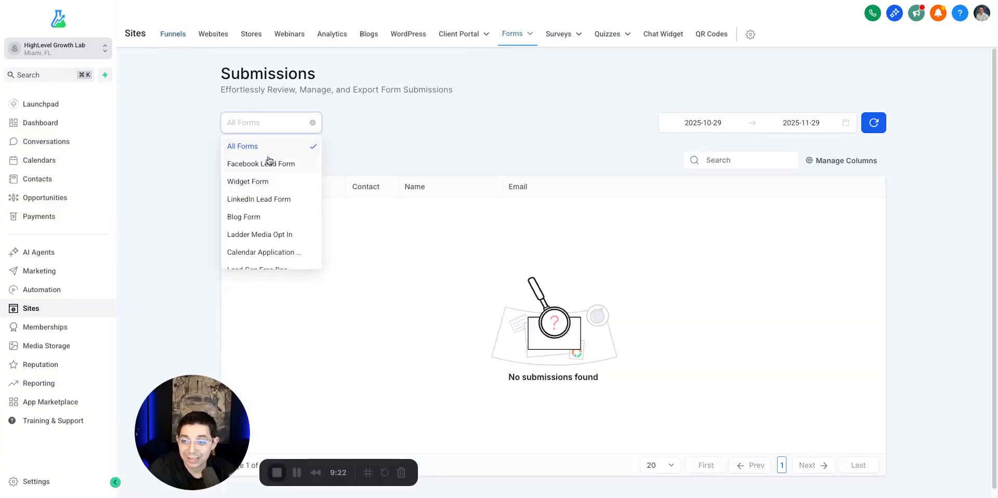
{"action": "left_click", "coordinate": [269, 165]}
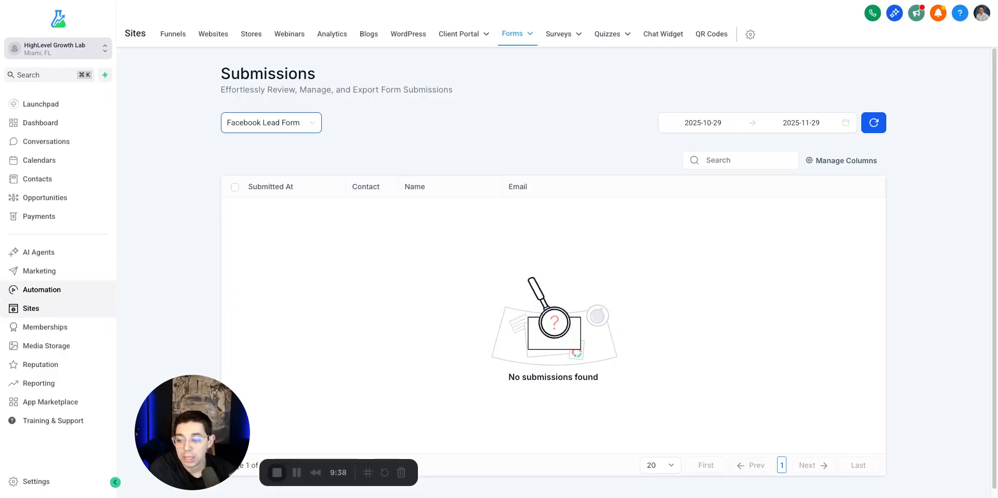
Create a new automation workflow and enable auto save for it.
{"action": "left_click", "coordinate": [41, 289]}
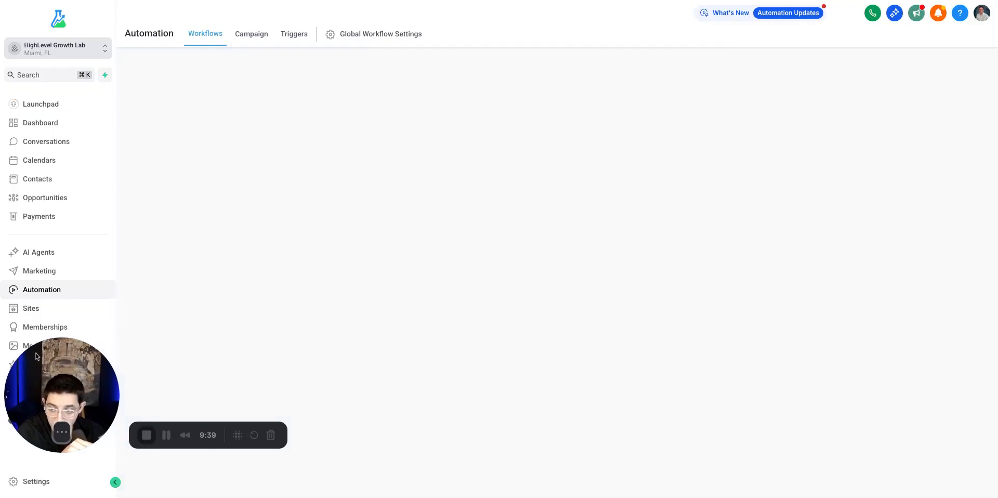
{"action": "left_click", "coordinate": [905, 77]}
{"action": "left_click", "coordinate": [886, 97]}
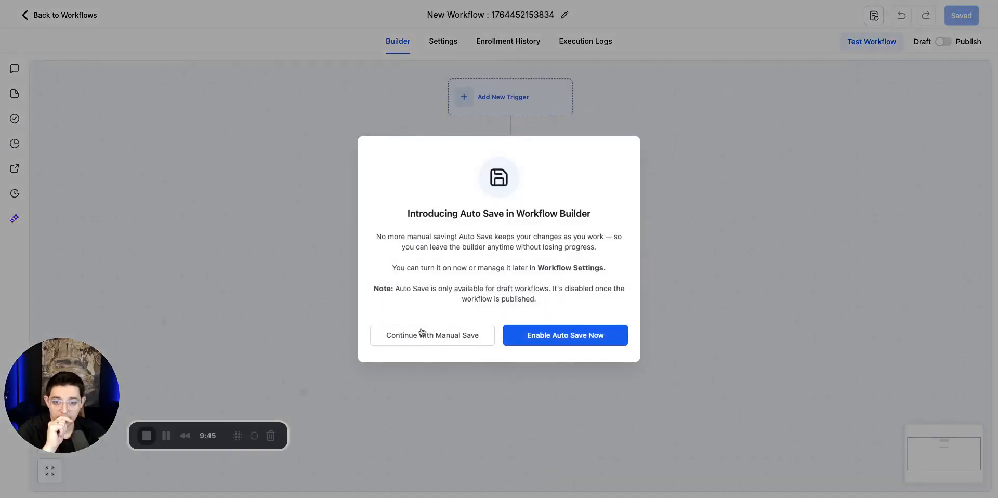
{"action": "left_click", "coordinate": [560, 343]}
Start a new workflow trigger, search the triggers for "form" and choose Facebook Lead Form Submitted.
{"action": "left_click_drag", "start_coordinate": [735, 123], "coordinate": [719, 191]}
{"action": "left_click", "coordinate": [492, 173]}
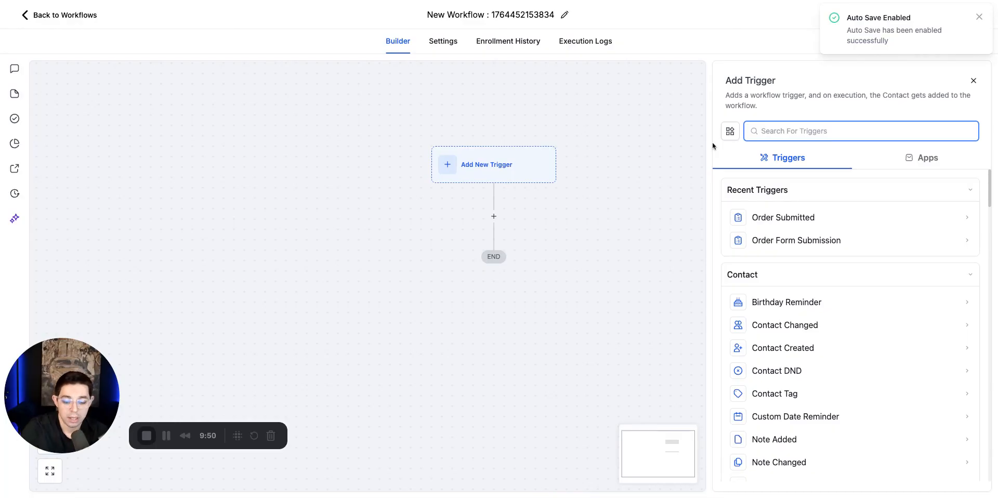
{"action": "type", "text": "form"}
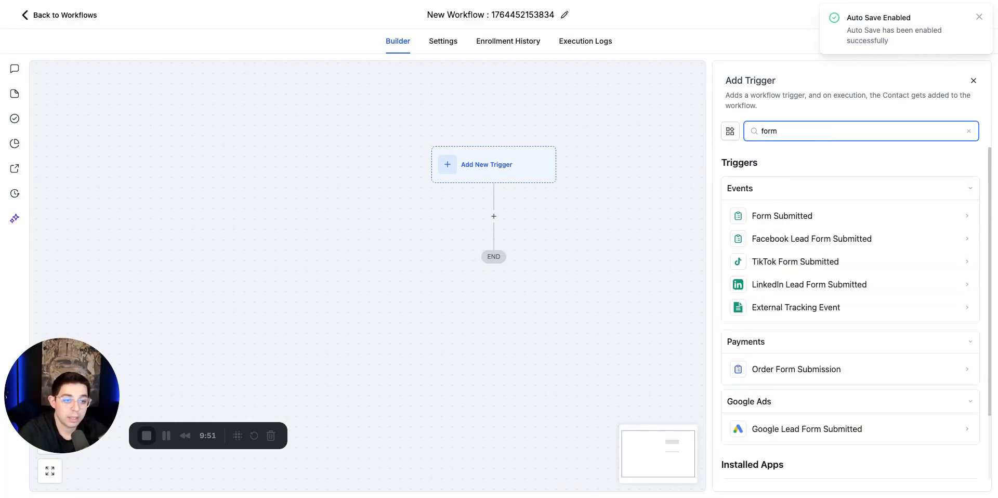
{"action": "left_click", "coordinate": [820, 241]}
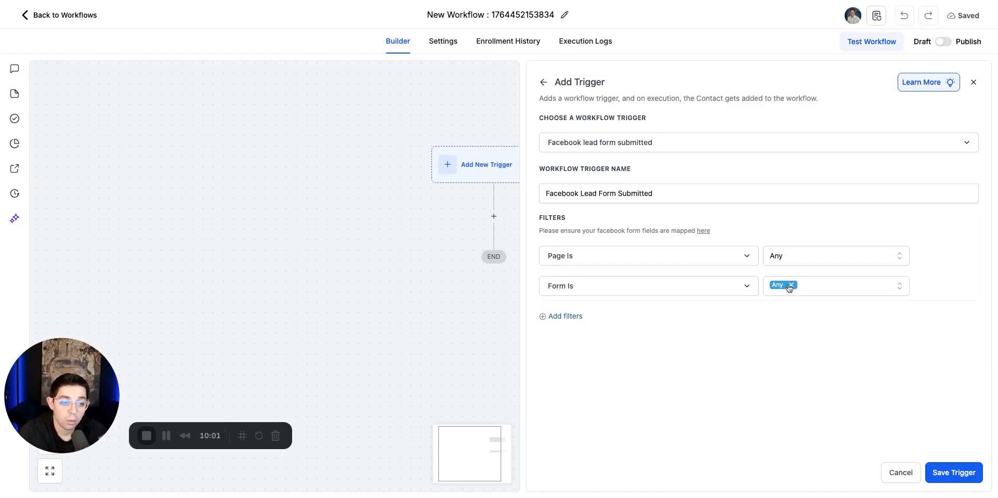
Filter the Facebook lead form trigger to the Highleveljosh page and the NEW GHL QQs form, and save the trigger.
{"action": "left_click", "coordinate": [824, 288]}
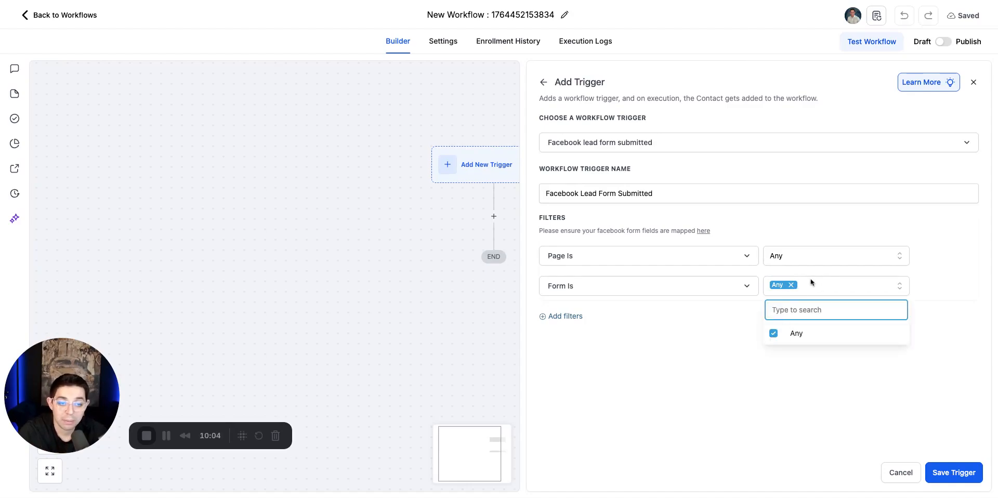
{"action": "left_click", "coordinate": [799, 321]}
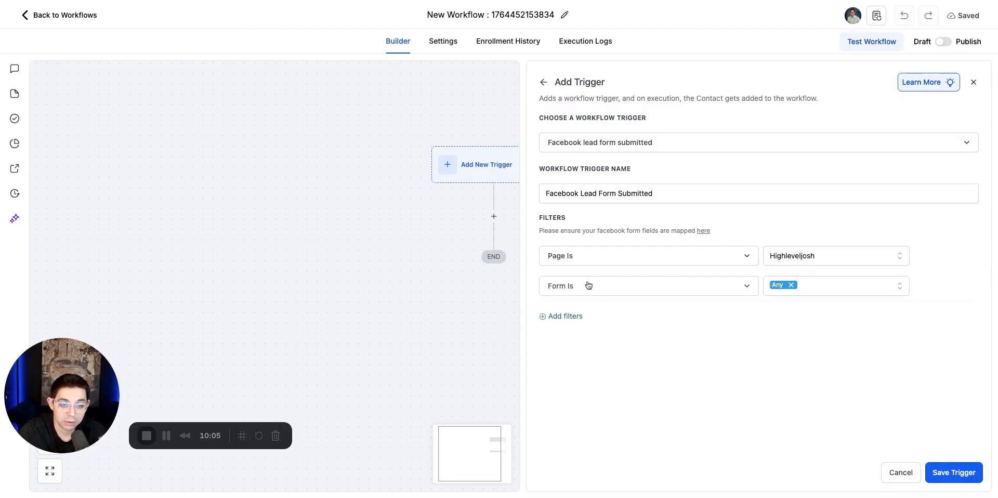
{"action": "left_click", "coordinate": [797, 286]}
{"action": "left_click", "coordinate": [815, 351]}
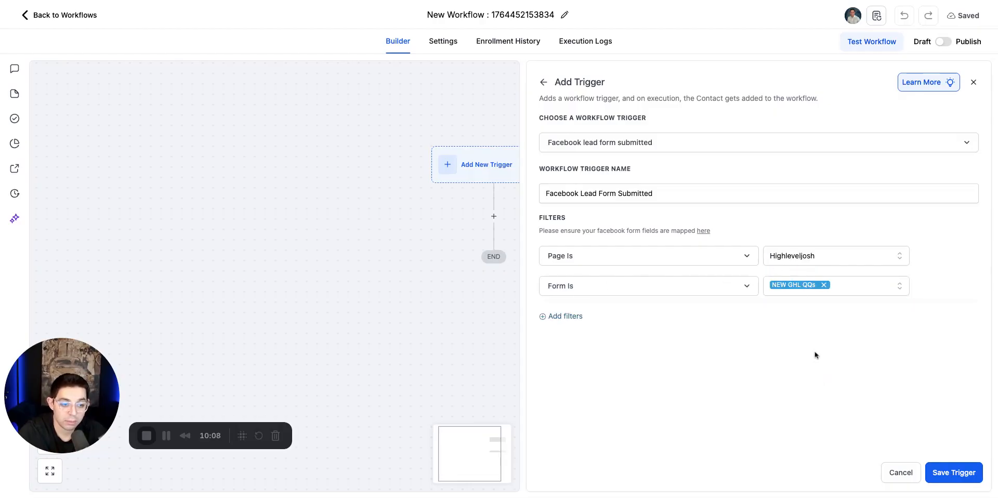
{"action": "left_click", "coordinate": [954, 473]}
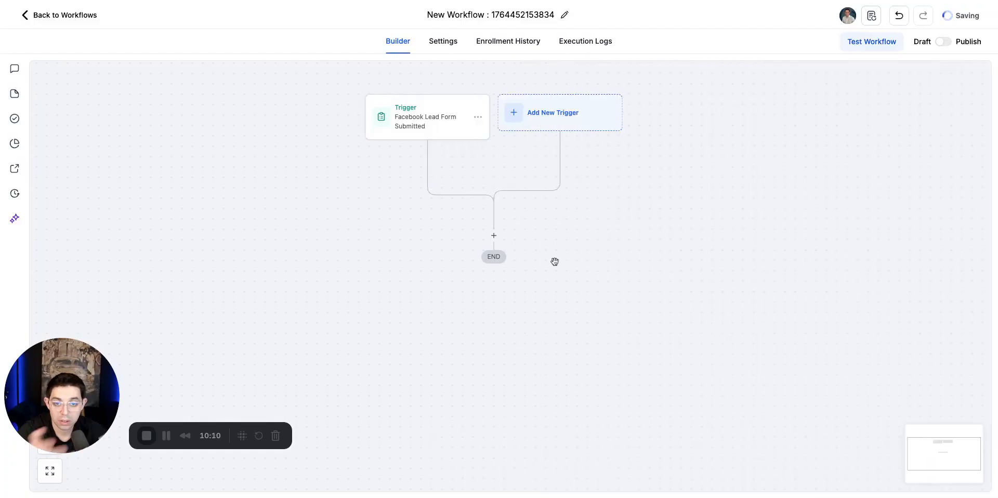
Add an Internal Notification action after the trigger, with SMS as its type and Assigned User as its recipient.
{"action": "left_click", "coordinate": [500, 287]}
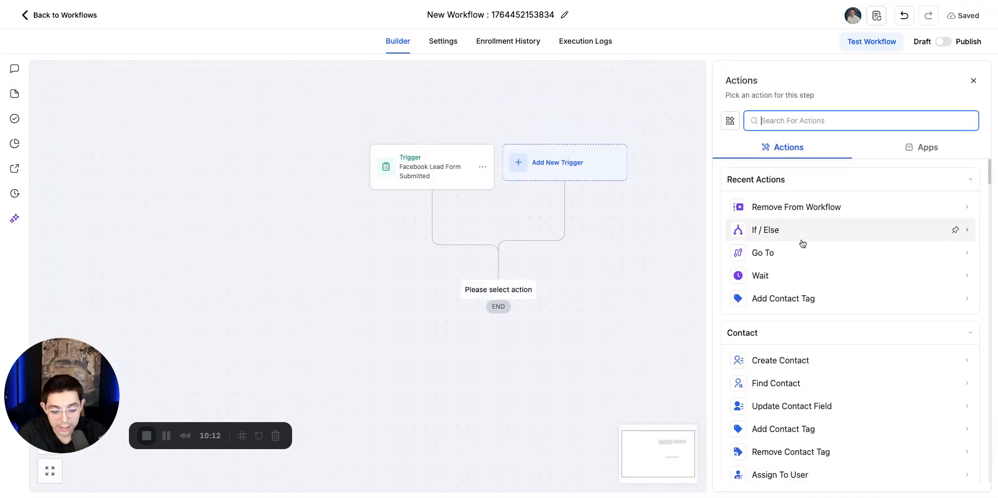
{"action": "type", "text": "inter"}
{"action": "left_click", "coordinate": [805, 208]}
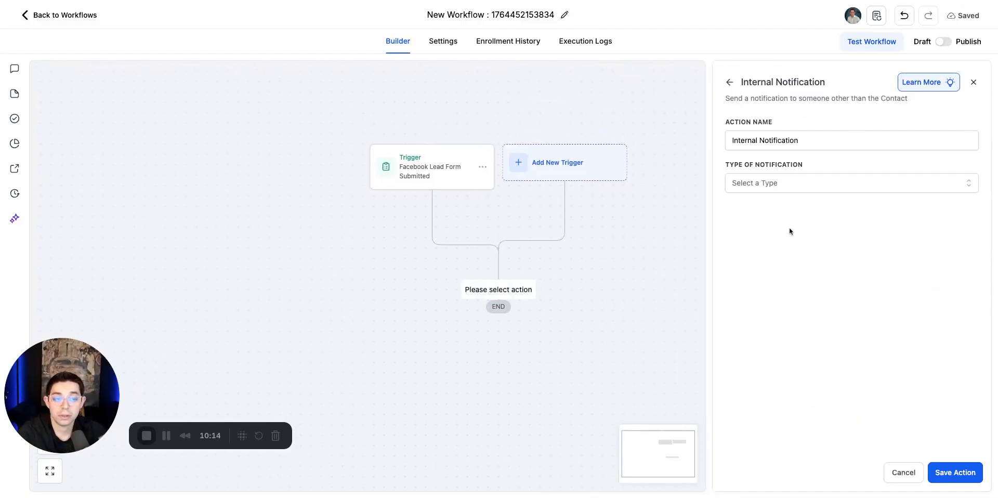
{"action": "left_click", "coordinate": [768, 188]}
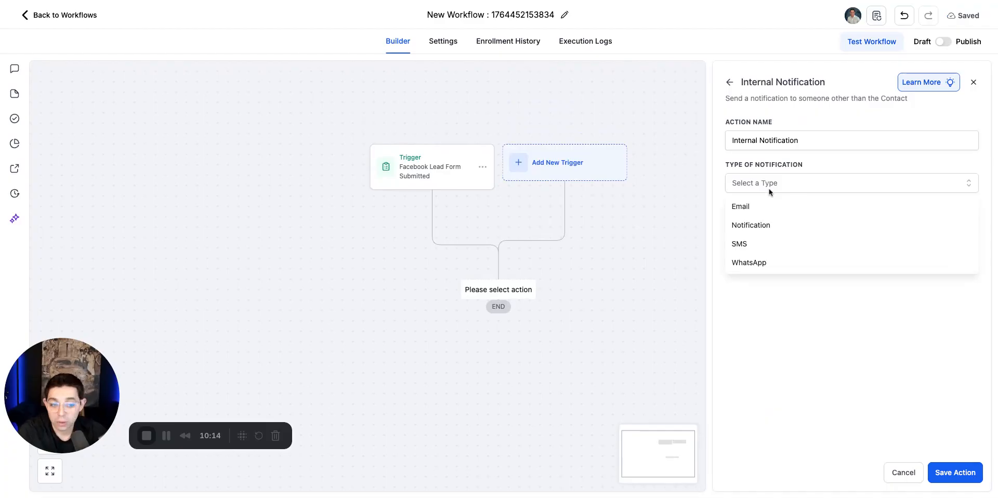
{"action": "left_click", "coordinate": [759, 244]}
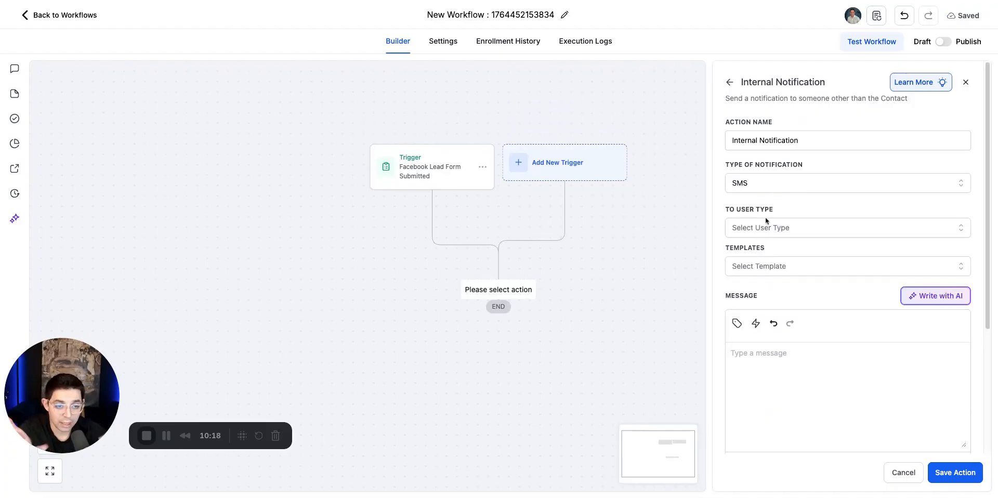
{"action": "left_click", "coordinate": [766, 227]}
{"action": "left_click", "coordinate": [761, 265]}
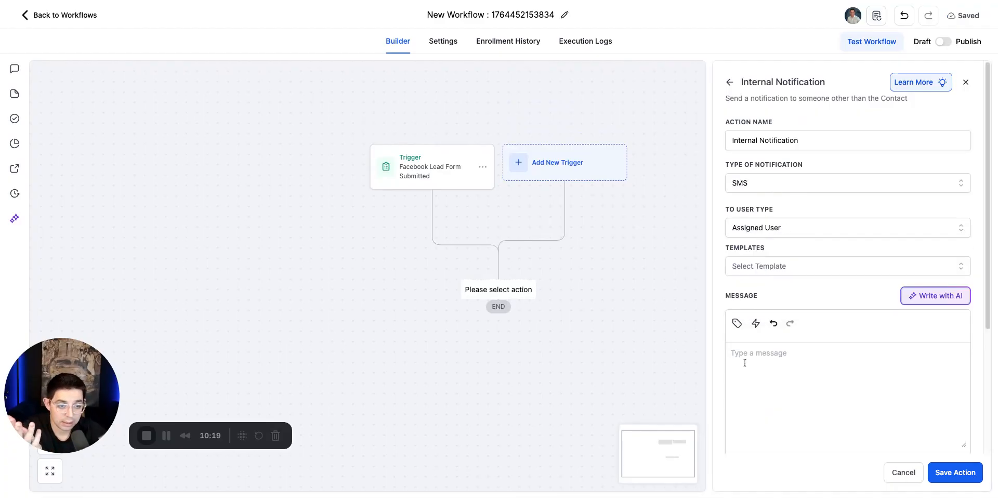
Start the SMS message with "NEW FB LEAD!" and insert the contact's full name value below it.
{"action": "left_click", "coordinate": [805, 333]}
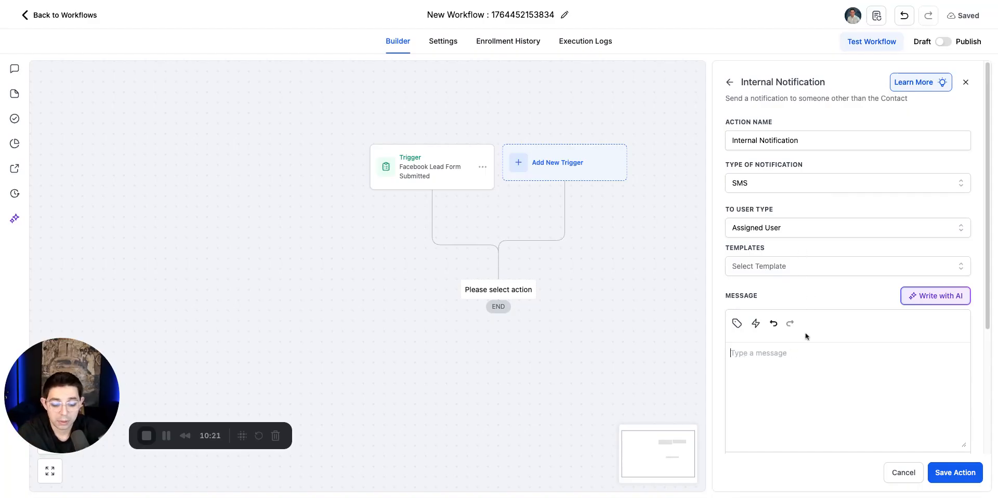
{"action": "type", "text": "NEW FB "}
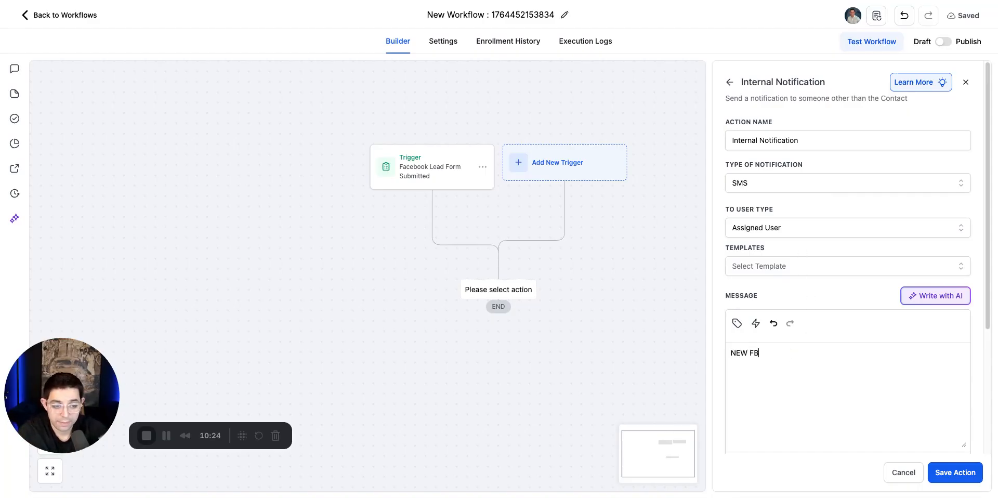
{"action": "type", "text": "LEAD!"}
{"action": "left_click", "coordinate": [737, 324]}
{"action": "left_click", "coordinate": [597, 234]}
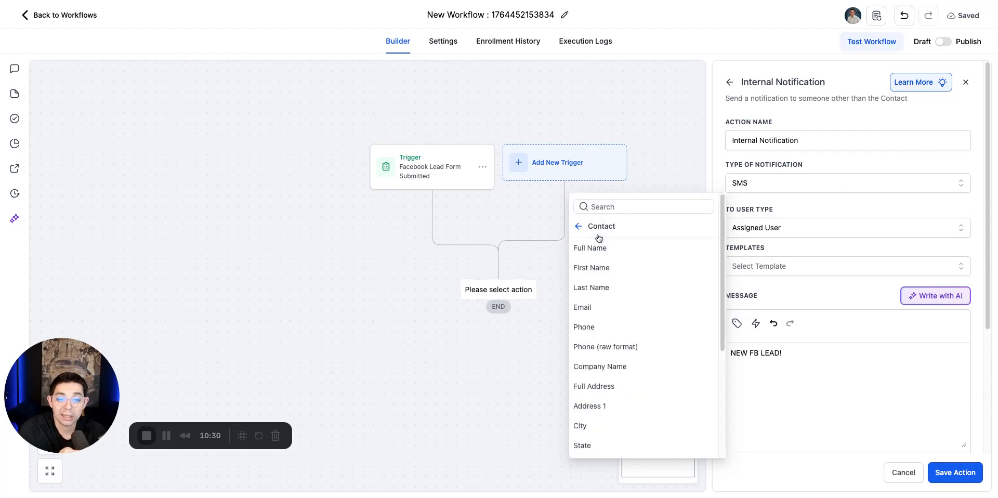
{"action": "left_click", "coordinate": [598, 250]}
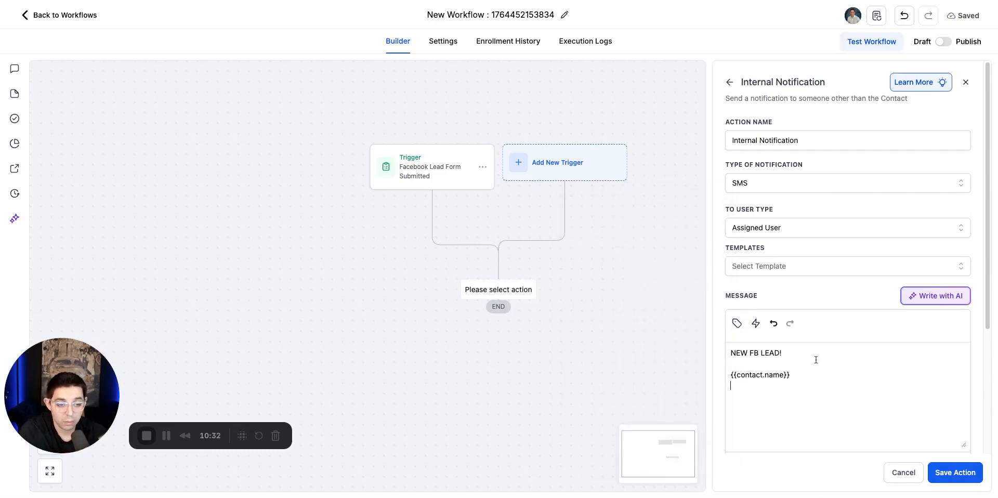
Insert the contact's email and phone values on separate lines under the name value in the message.
{"action": "left_click", "coordinate": [737, 323]}
{"action": "left_click", "coordinate": [596, 307]}
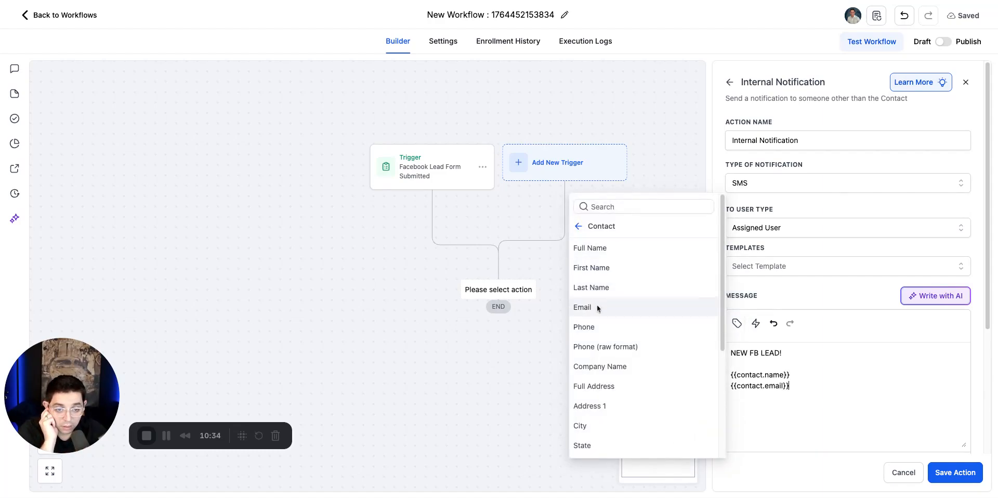
{"action": "left_click", "coordinate": [737, 323]}
{"action": "left_click", "coordinate": [649, 326]}
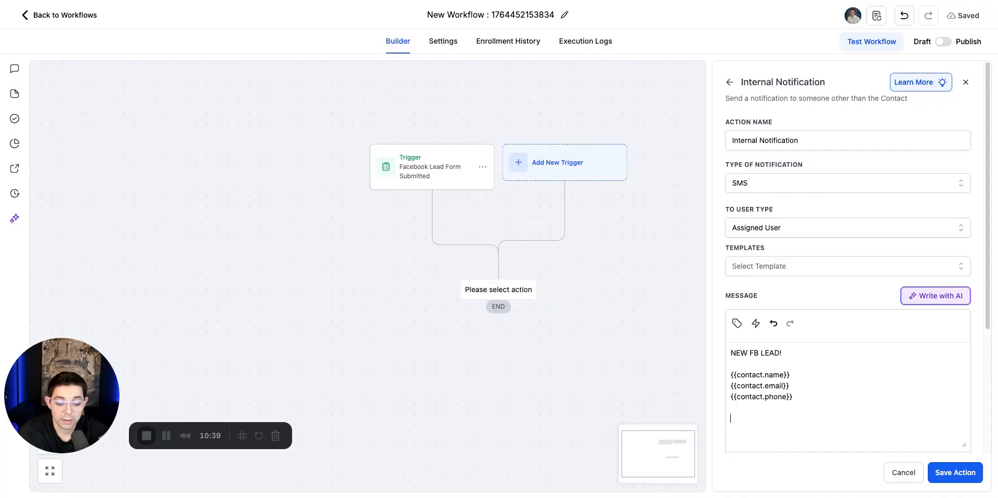
Add the label "DO they use GHL:" below the contact details in the message.
{"action": "type", "text": "DO they use "}
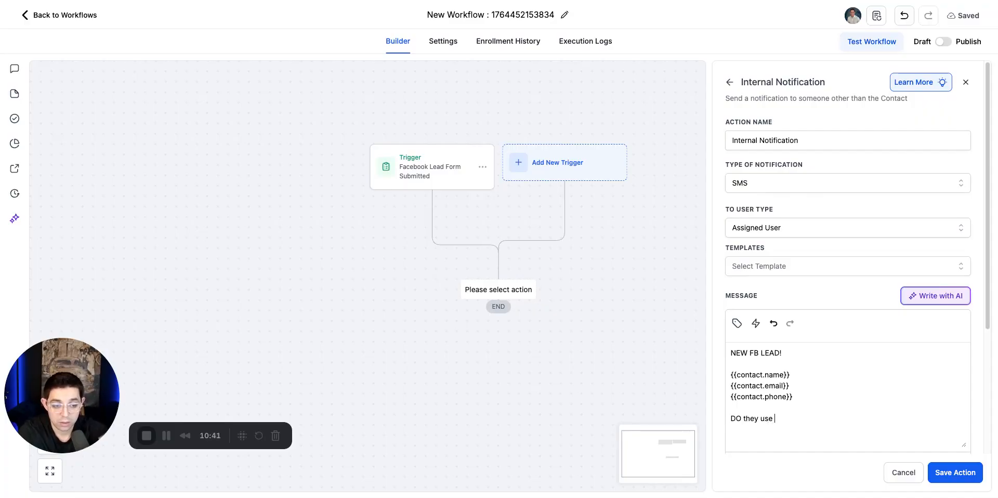
{"action": "type", "text": "GH"}
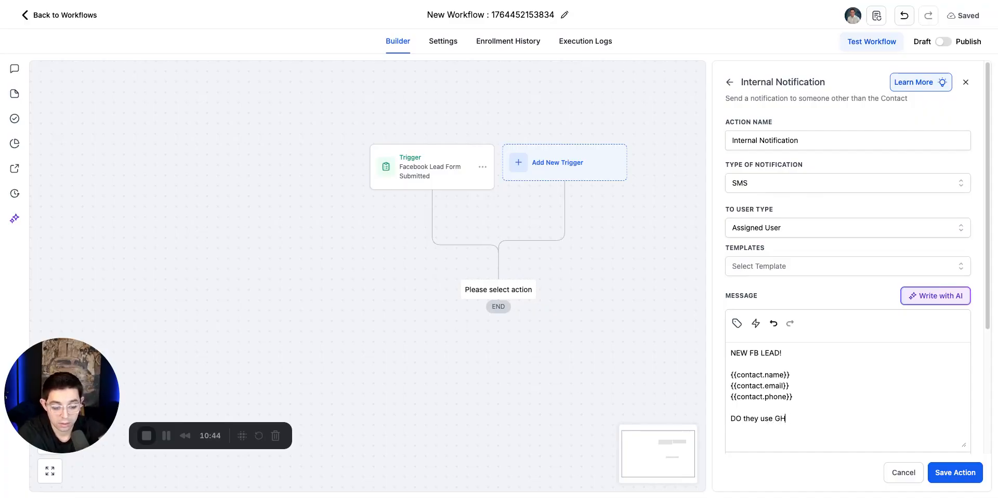
{"action": "type", "text": "L?"}
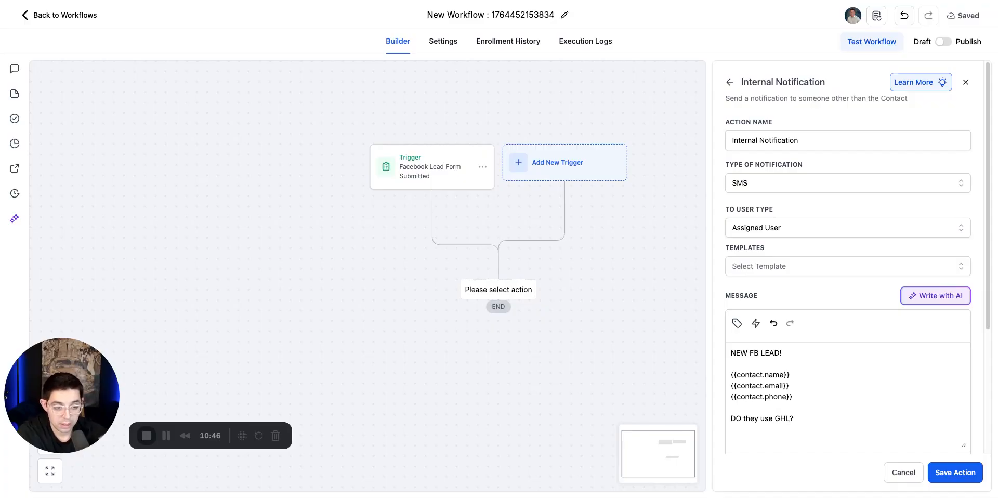
{"action": "key", "text": "BackSpace"}
{"action": "key", "text": "BackSpace"}
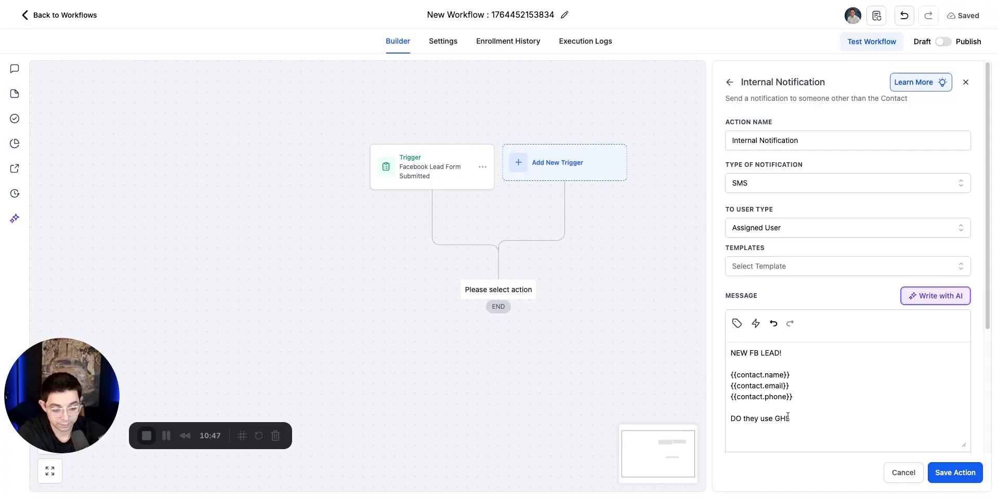
{"action": "type", "text": "L:"}
Search the contact custom fields for "do you" and insert the "Do You Use GHL?" value after its label.
{"action": "left_click", "coordinate": [737, 323]}
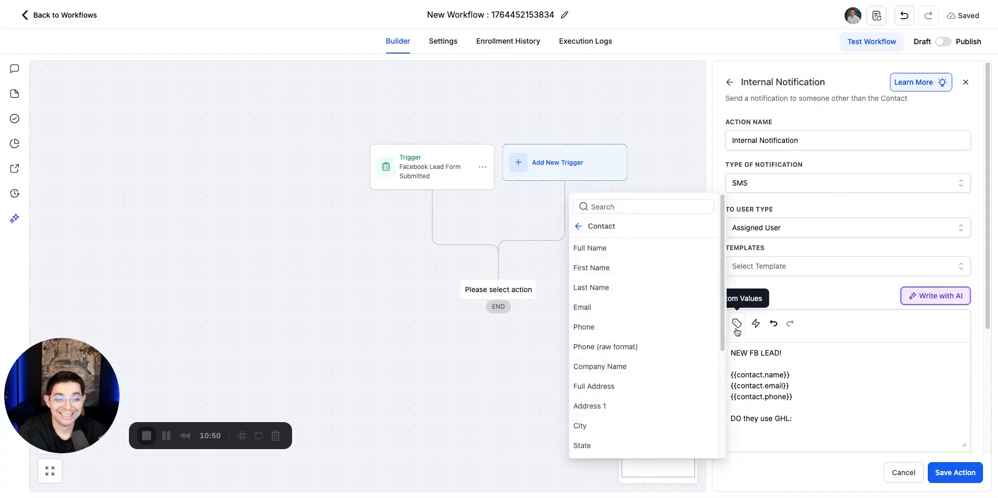
{"action": "scroll", "coordinate": [643, 372], "scroll_direction": "down", "scroll_amount": 1}
{"action": "scroll", "coordinate": [624, 421], "scroll_direction": "down", "scroll_amount": 5}
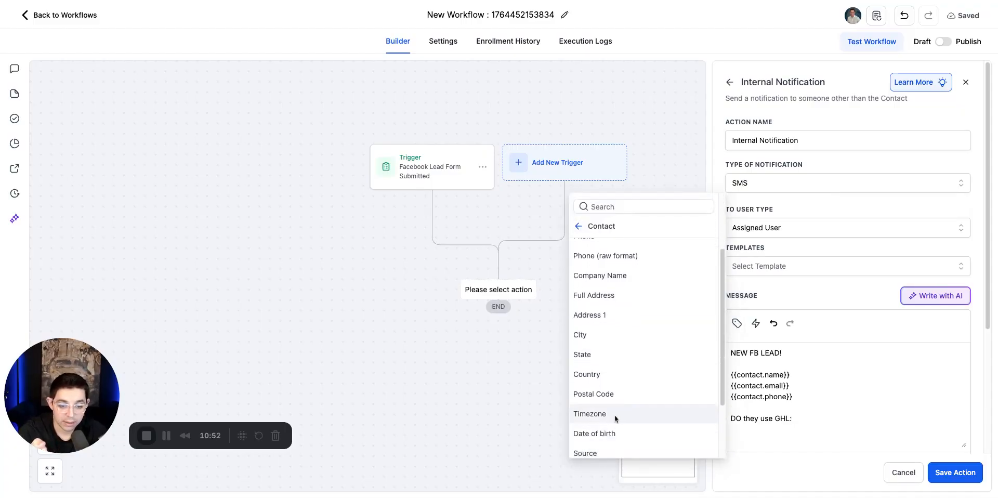
{"action": "left_click", "coordinate": [613, 448]}
{"action": "left_click", "coordinate": [619, 209]}
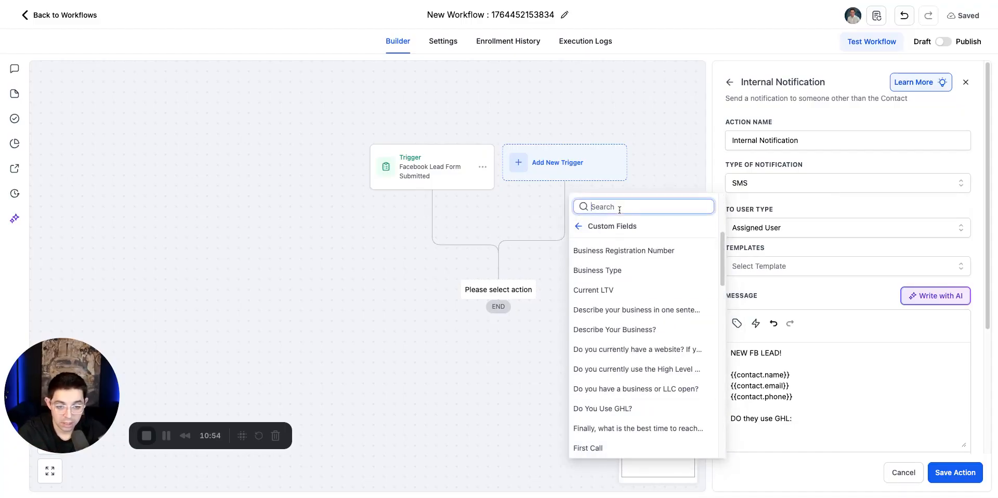
{"action": "type", "text": "do yiou"}
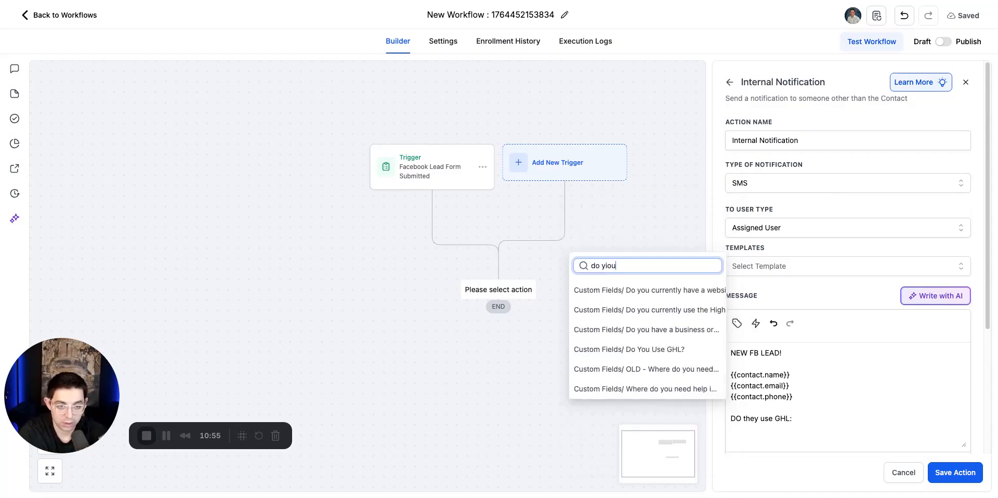
{"action": "key", "text": "BackSpace"}
{"action": "key", "text": "BackSpace"}
{"action": "key", "text": "BackSpace"}
{"action": "type", "text": "ou"}
{"action": "left_click", "coordinate": [684, 348]}
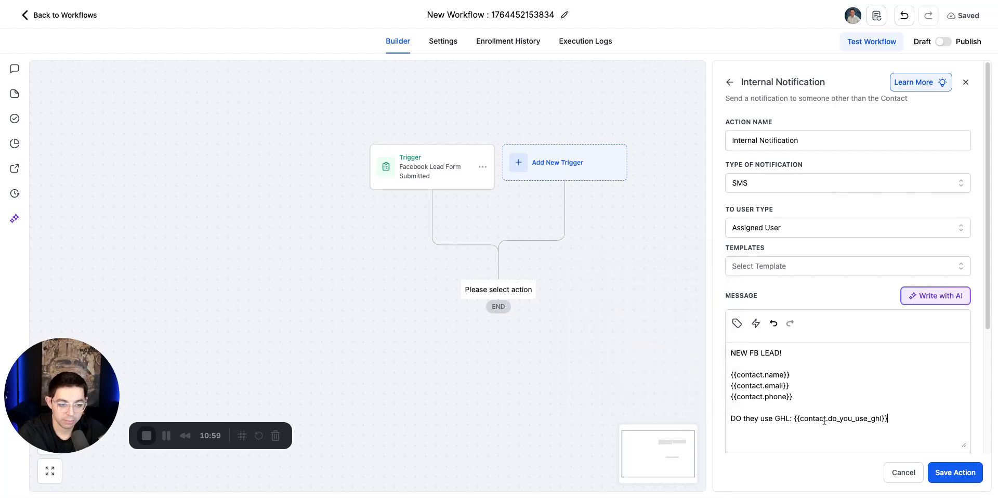
{"action": "left_click_drag", "start_coordinate": [892, 417], "coordinate": [796, 419]}
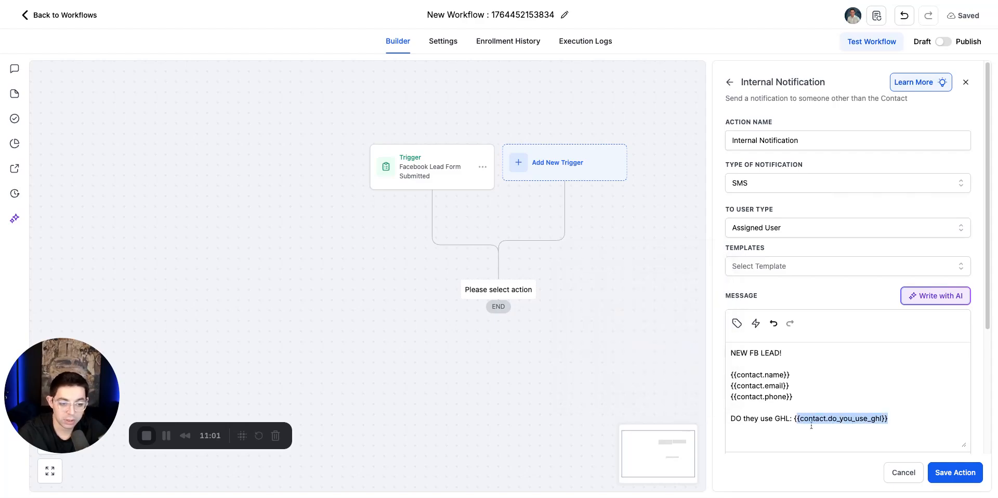
{"action": "left_click", "coordinate": [895, 418]}
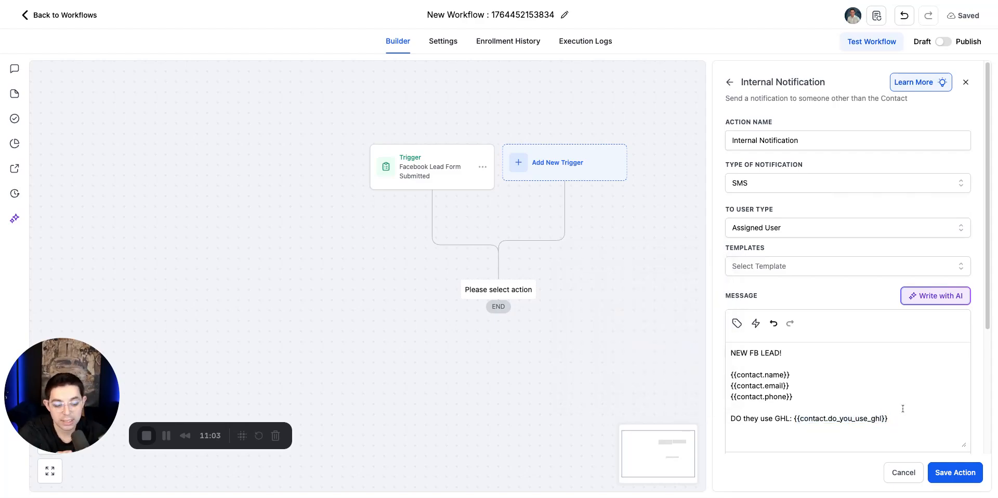
Add the label "Describe Your Business:" on a new line below the GHL question in the message.
{"action": "scroll", "coordinate": [815, 314], "scroll_direction": "down", "scroll_amount": 2}
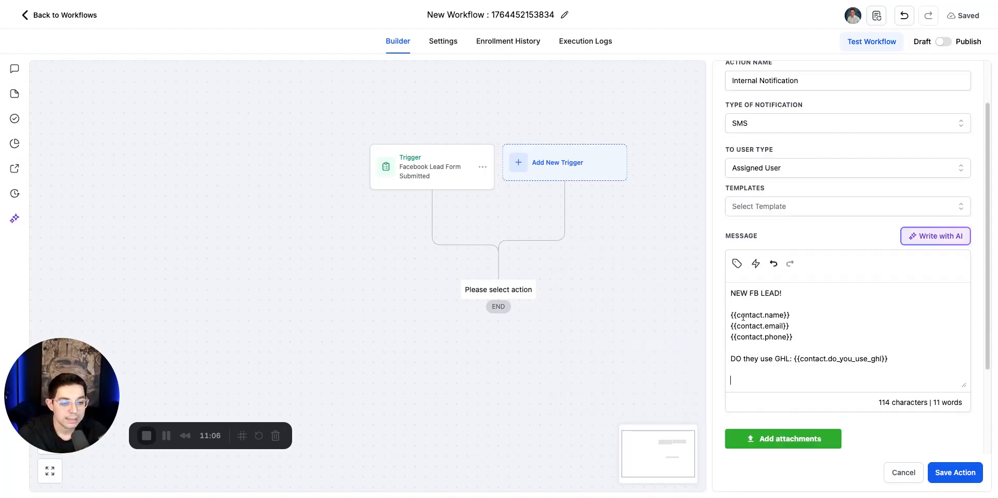
{"action": "type", "text": "Desribe"}
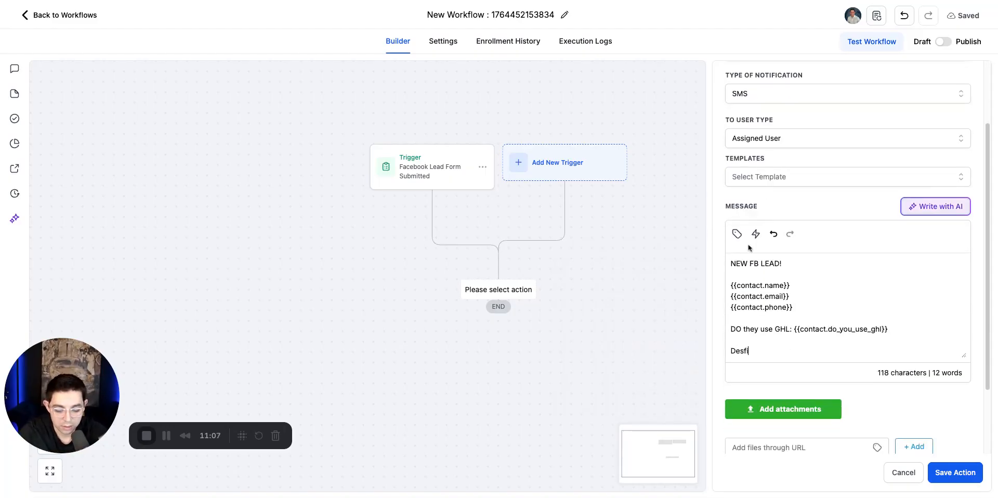
{"action": "key", "text": "BackSpace"}
{"action": "key", "text": "BackSpace"}
{"action": "key", "text": "BackSpace"}
{"action": "key", "text": "BackSpace"}
{"action": "key", "text": "BackSpace"}
{"action": "key", "text": "BackSpace"}
{"action": "type", "text": "scribe "}
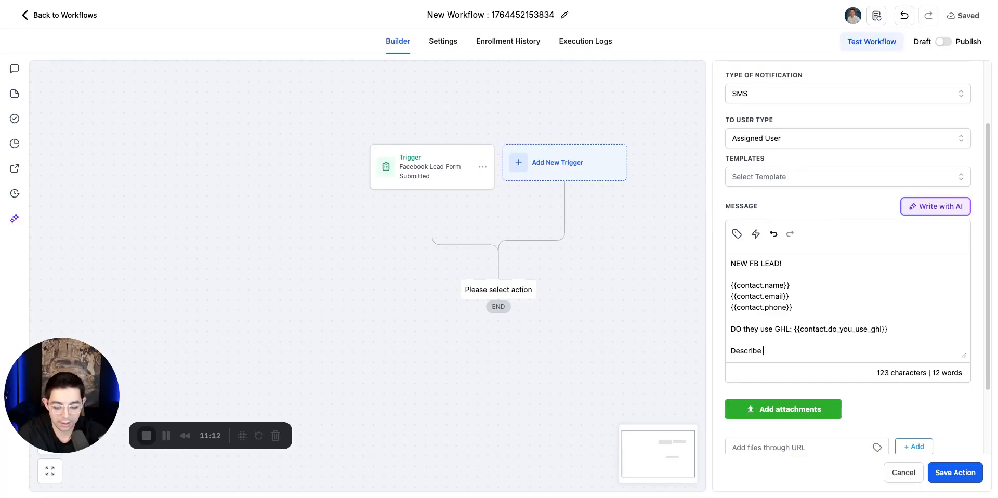
{"action": "type", "text": "Business"}
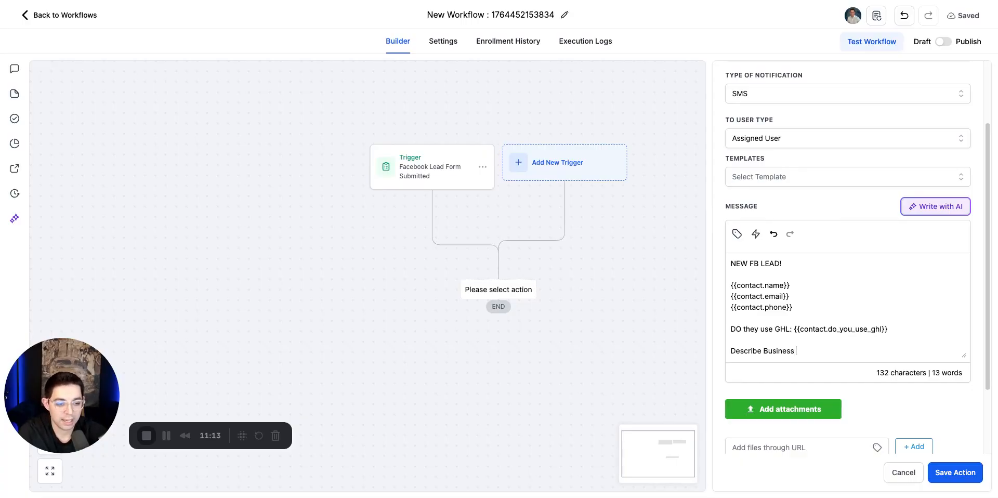
{"action": "key", "text": "BackSpace"}
{"action": "key", "text": "BackSpace"}
{"action": "key", "text": "BackSpace"}
{"action": "key", "text": "BackSpace"}
{"action": "key", "text": "BackSpace"}
{"action": "key", "text": "BackSpace"}
{"action": "key", "text": "BackSpace"}
{"action": "key", "text": "BackSpace"}
{"action": "key", "text": "BackSpace"}
{"action": "type", "text": "Yo"}
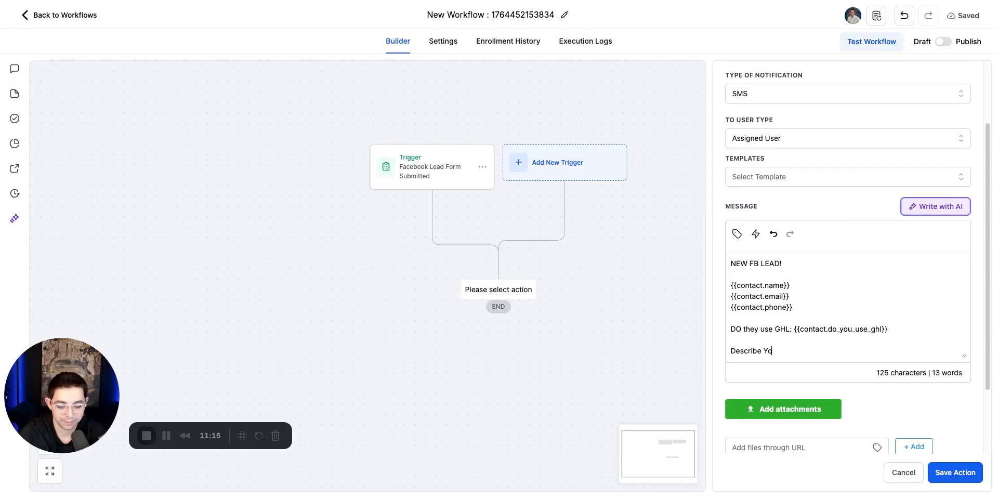
{"action": "type", "text": "ur Business:"}
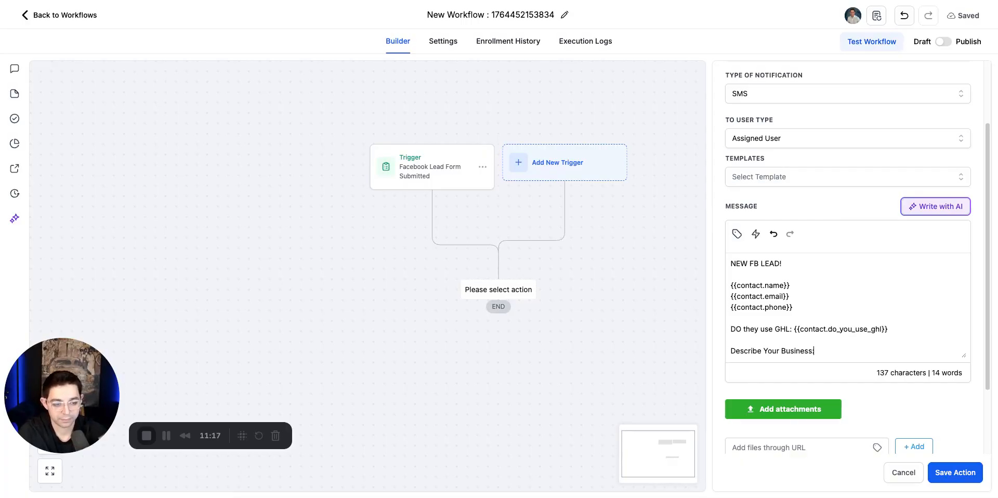
Search the custom values for "descri" and insert the "Describe Your Business?" field after its label.
{"action": "left_click", "coordinate": [736, 233]}
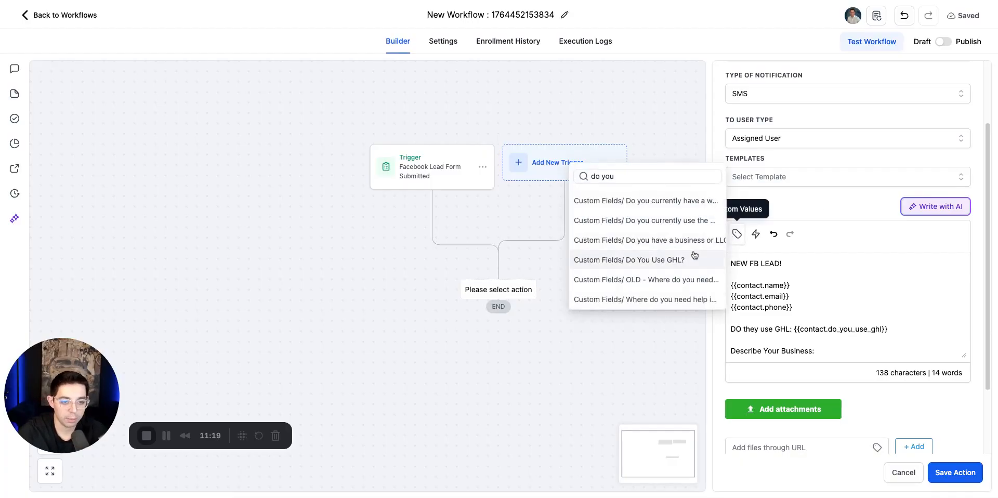
{"action": "triple_click", "coordinate": [640, 172]}
{"action": "type", "text": "descri"}
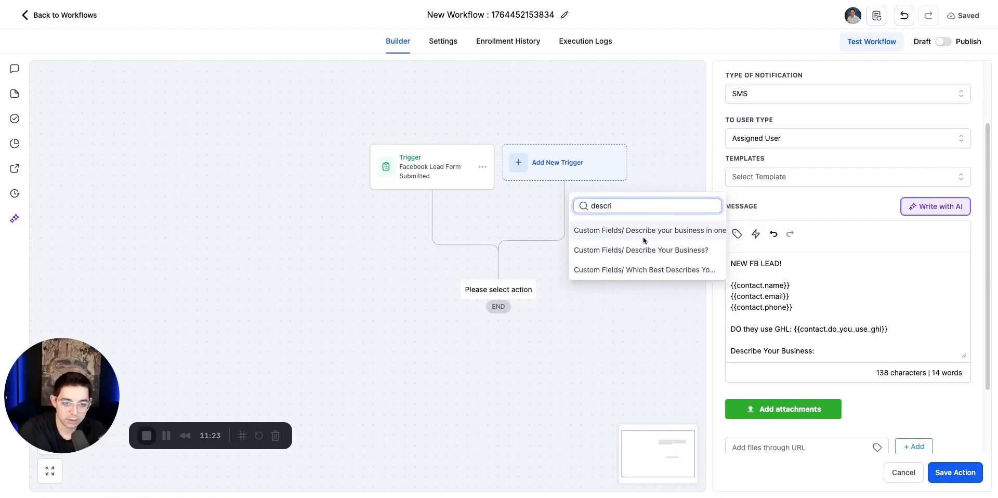
{"action": "left_click", "coordinate": [668, 251]}
{"action": "scroll", "coordinate": [889, 326], "scroll_direction": "down", "scroll_amount": 1}
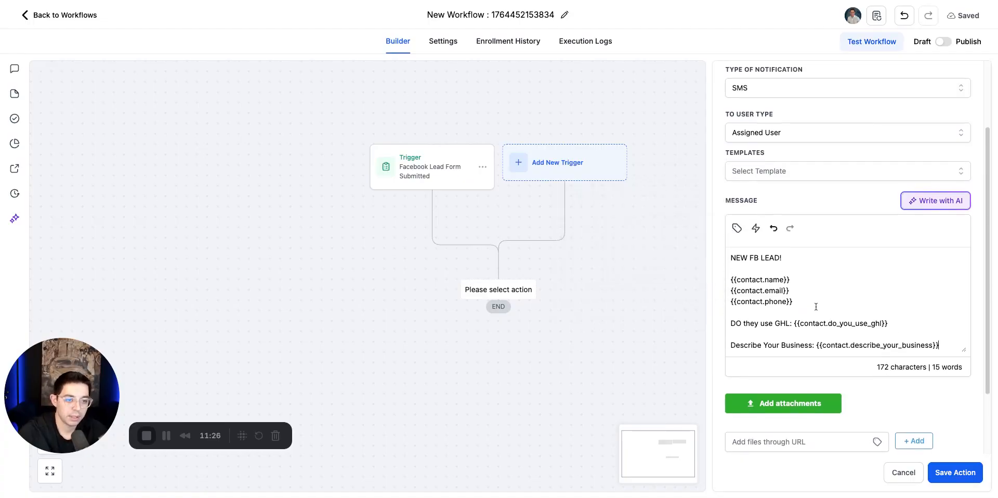
Save the internal SMS notification action and rename the workflow "NEW FB Lead Form Submitted -> Notify".
{"action": "left_click", "coordinate": [954, 472]}
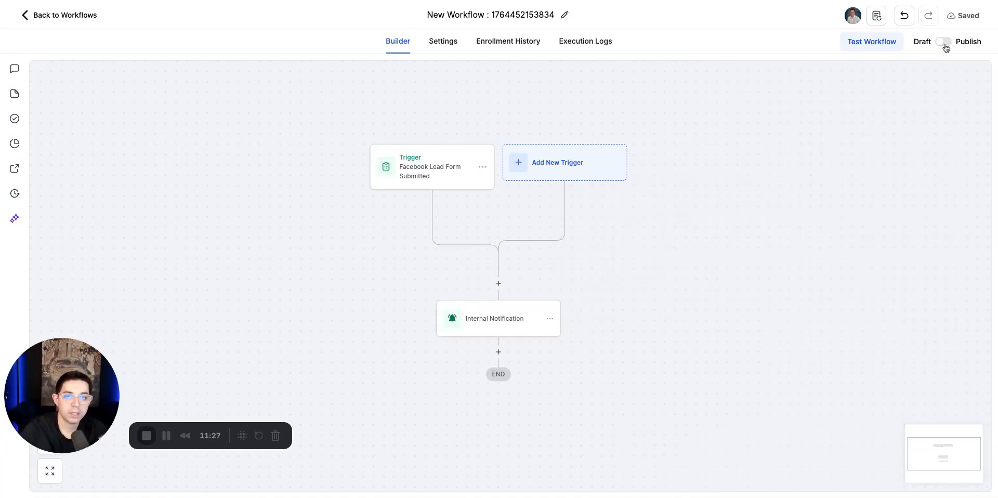
{"action": "left_click", "coordinate": [537, 21]}
{"action": "type", "text": "NEW"}
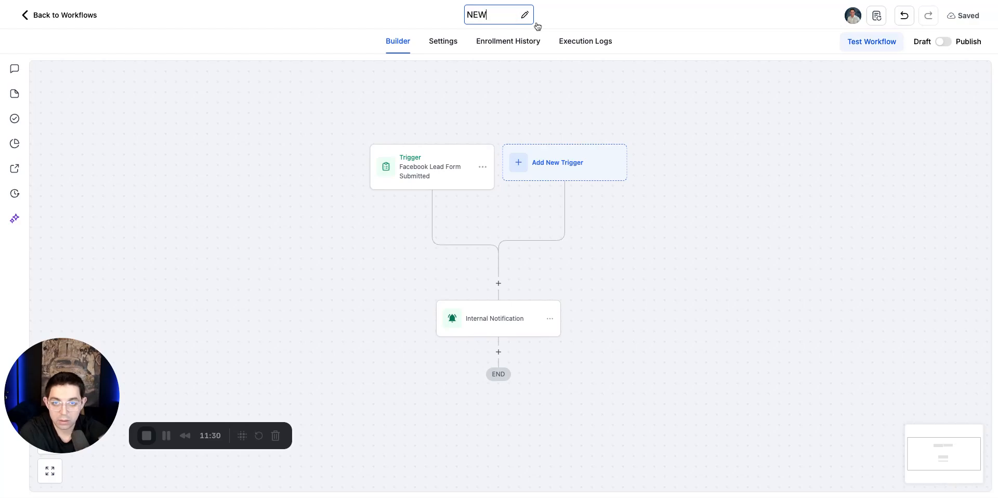
{"action": "type", "text": " FB L"}
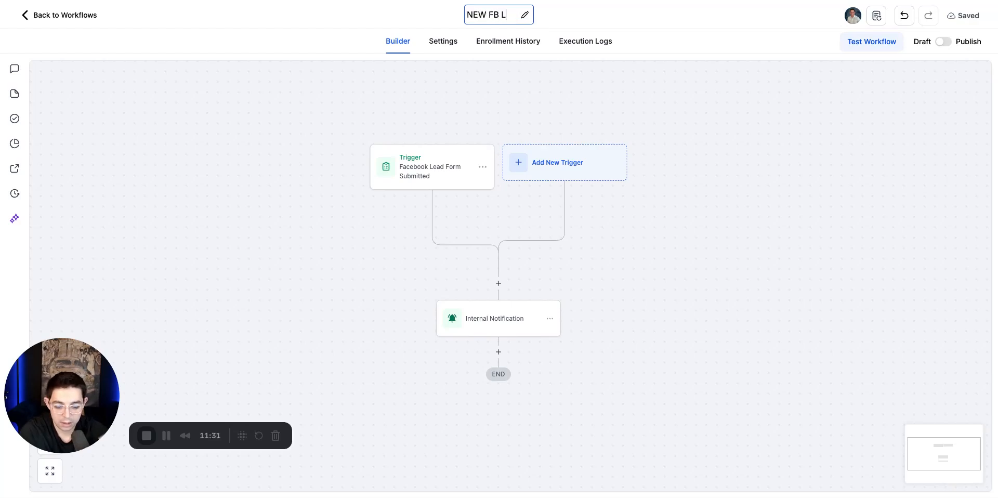
{"action": "type", "text": "ead Form Subm"}
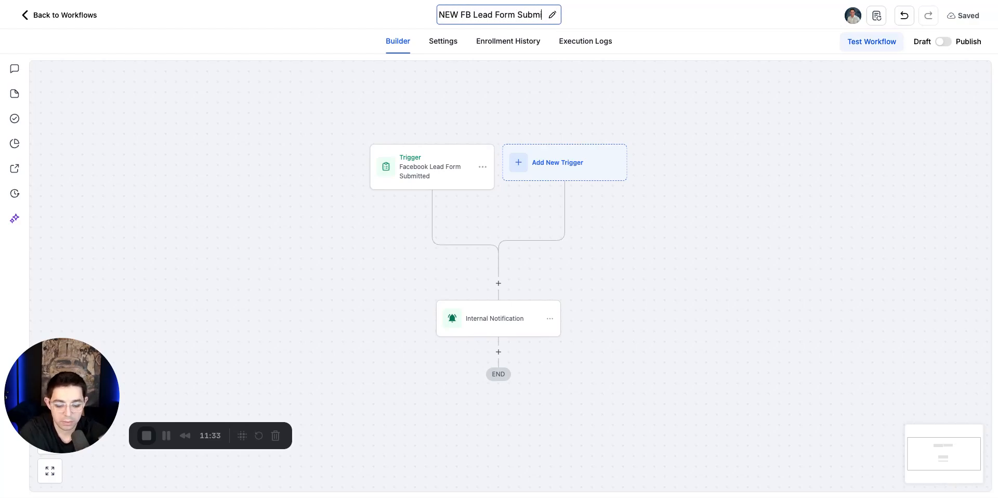
{"action": "type", "text": "itted -> Bo"}
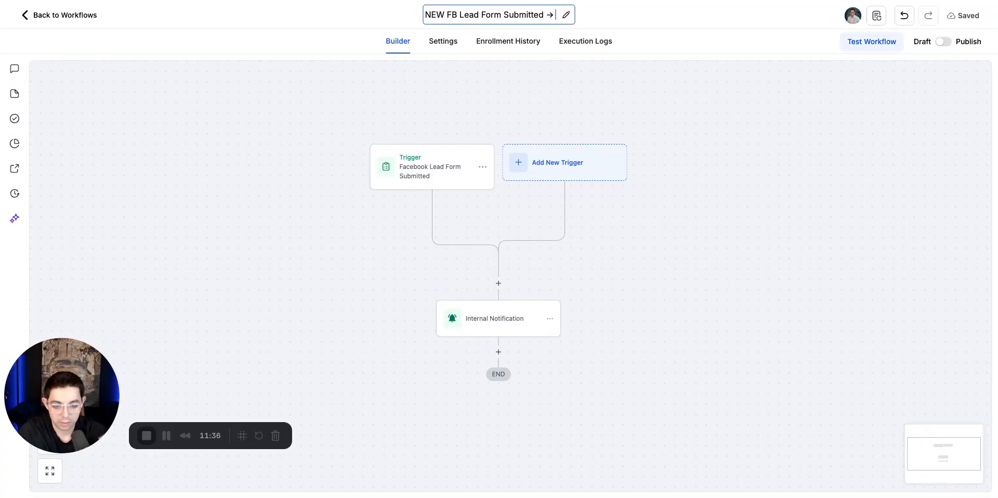
{"action": "key", "text": "BackSpace"}
{"action": "key", "text": "BackSpace"}
{"action": "type", "text": "Notify"}
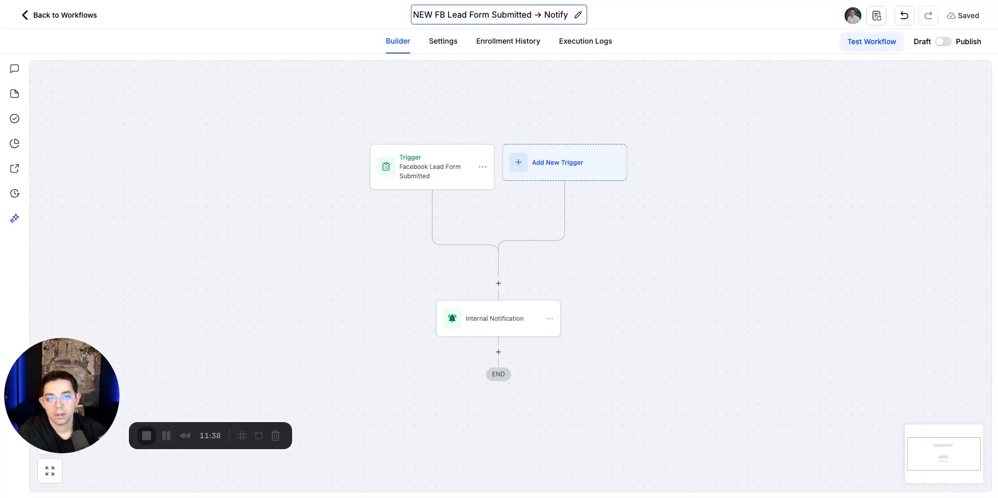
{"action": "left_click", "coordinate": [767, 94]}
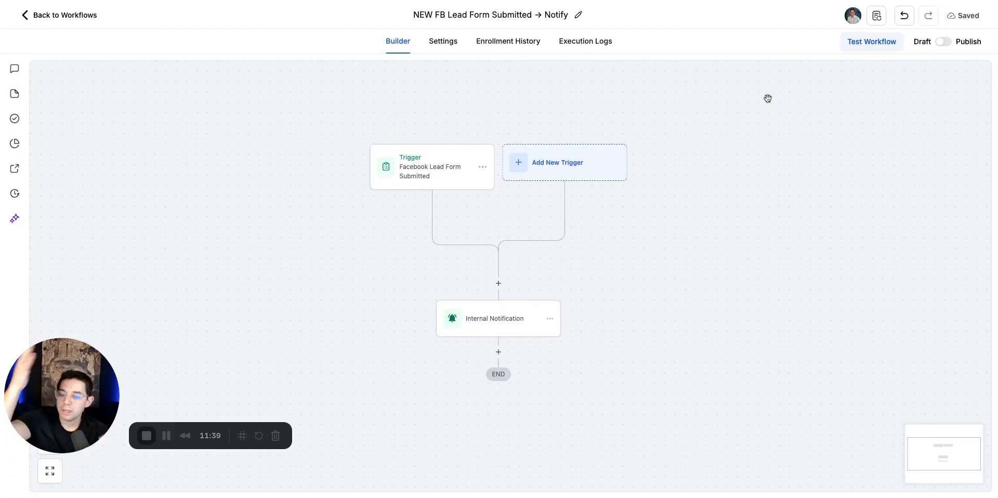
Switch the workflow from draft to published and save it.
{"action": "left_click", "coordinate": [943, 41]}
{"action": "left_click", "coordinate": [958, 16]}
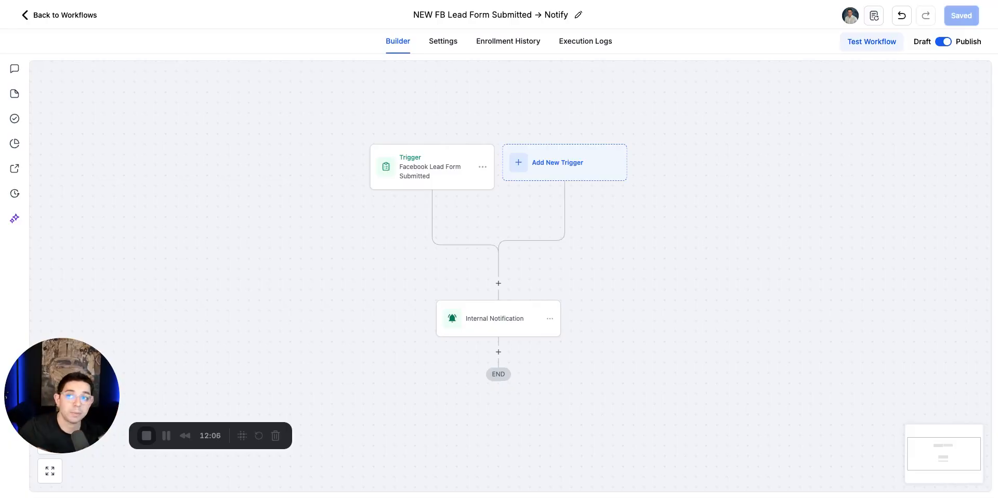
Add a Create/Update Opportunity action after the internal notification, using pipeline "1. GHL Starter Kit" and stage "New Leads!".
{"action": "scroll", "coordinate": [652, 287], "scroll_direction": "down", "scroll_amount": 3}
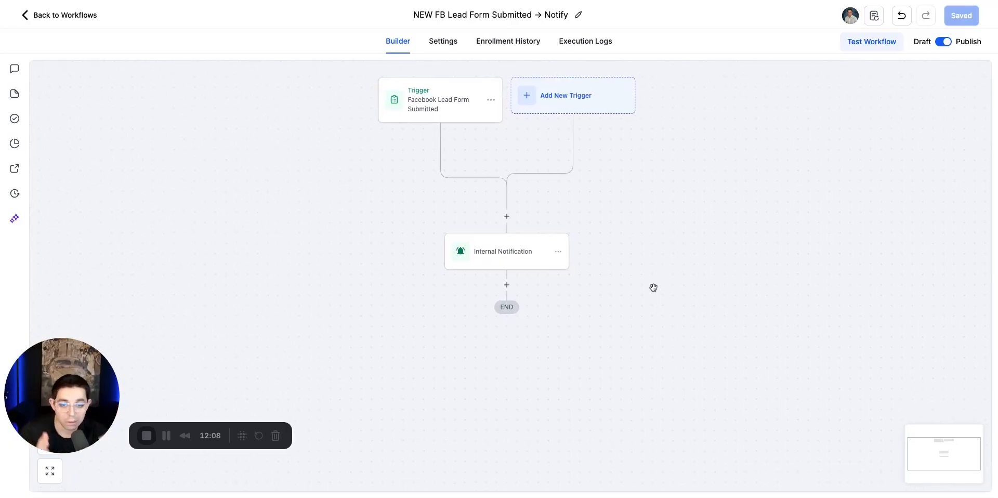
{"action": "left_click", "coordinate": [441, 95]}
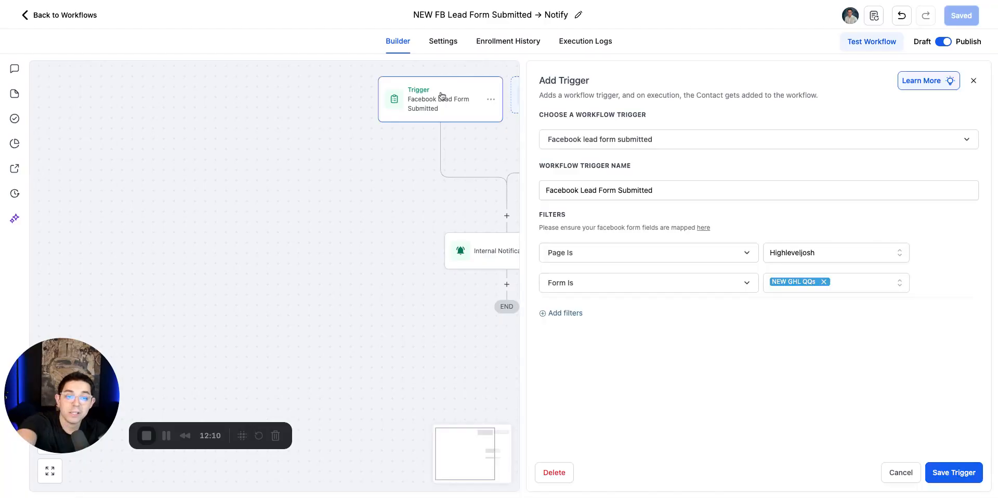
{"action": "left_click", "coordinate": [391, 216]}
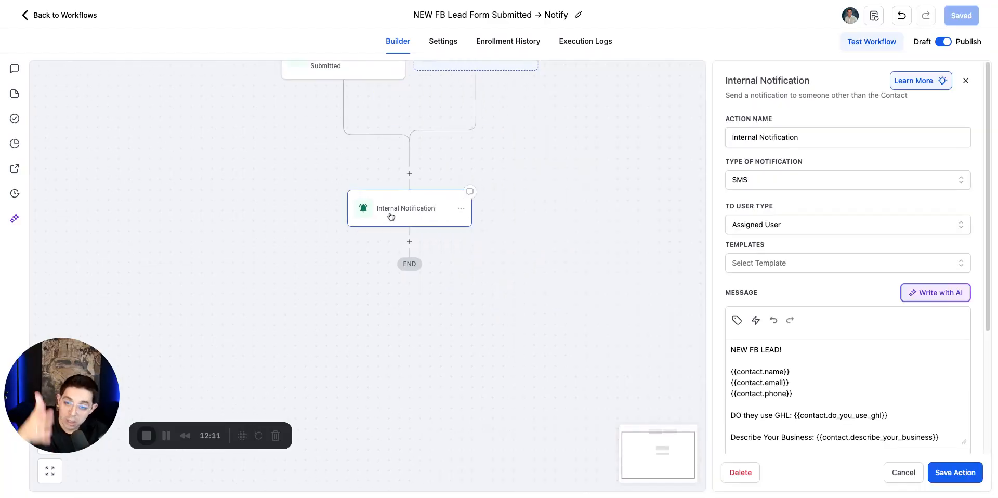
{"action": "left_click", "coordinate": [409, 241]}
{"action": "type", "text": "opp"}
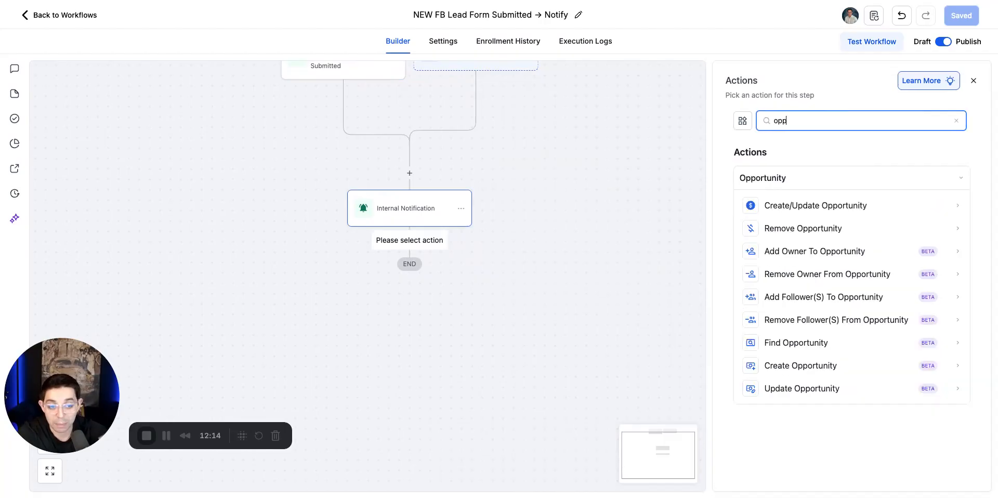
{"action": "left_click", "coordinate": [811, 205]}
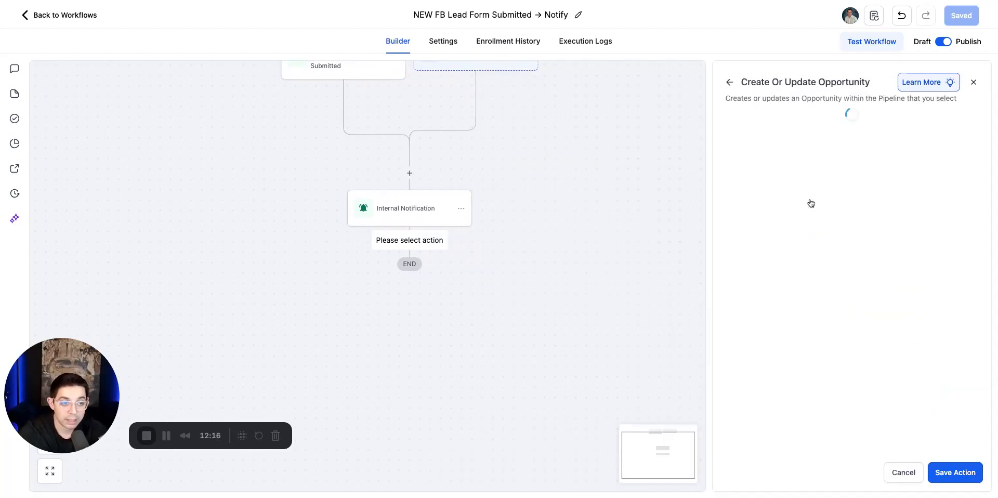
{"action": "left_click", "coordinate": [728, 243]}
{"action": "left_click", "coordinate": [717, 291]}
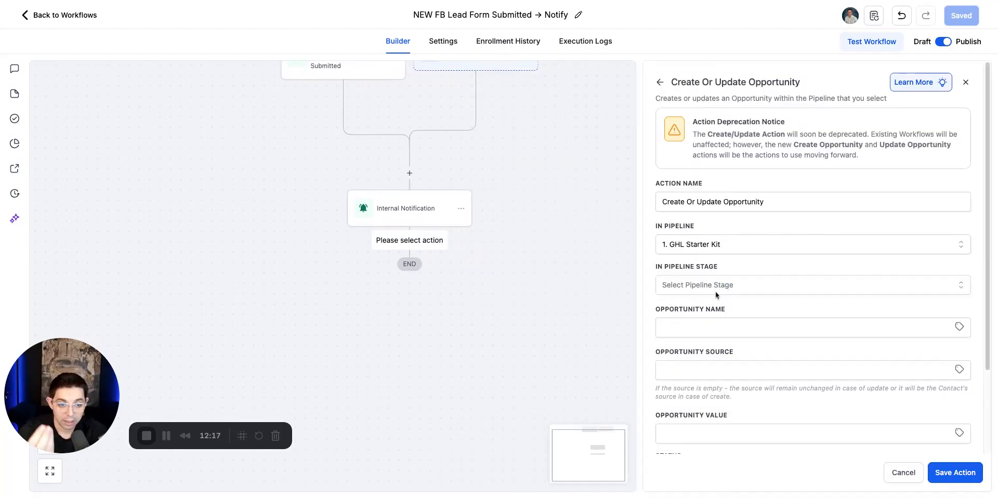
{"action": "left_click", "coordinate": [709, 286]}
{"action": "left_click", "coordinate": [686, 331]}
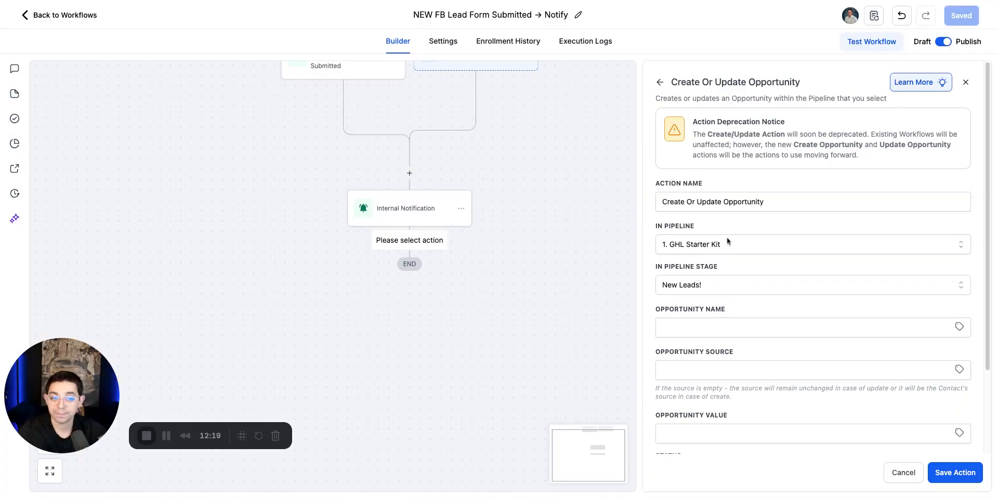
{"action": "left_click", "coordinate": [976, 466]}
Add a Send SMS action with the message "test" after the opportunity action.
{"action": "left_click", "coordinate": [410, 311]}
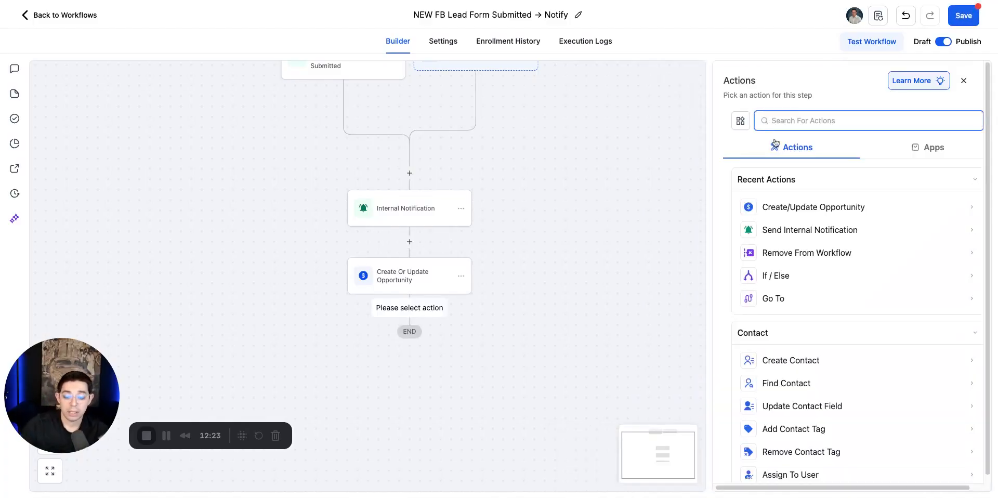
{"action": "type", "text": "sms"}
{"action": "left_click", "coordinate": [775, 203]}
{"action": "left_click", "coordinate": [740, 288]}
{"action": "type", "text": "test"}
{"action": "left_click", "coordinate": [955, 472]}
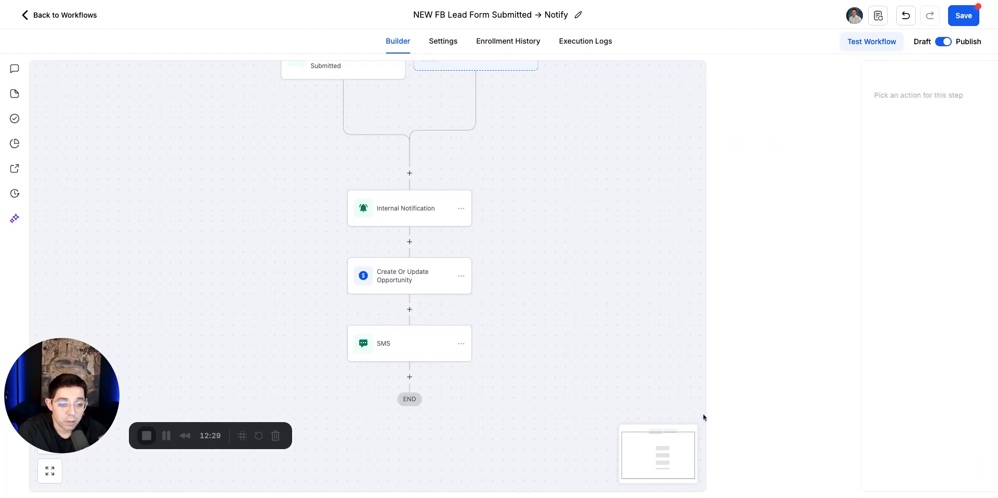
Add an email action after the SMS with the subject "test" and message "yes", and save the workflow.
{"action": "left_click", "coordinate": [409, 377]}
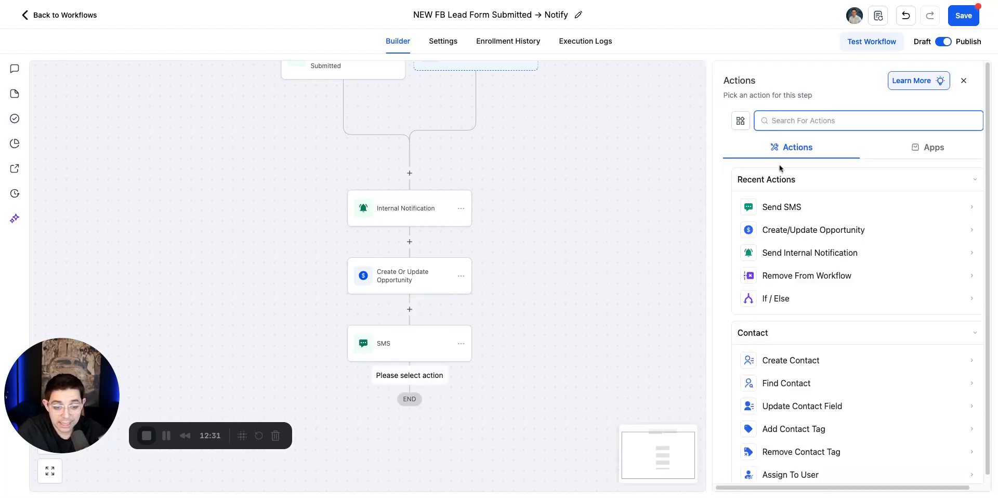
{"action": "type", "text": "email"}
{"action": "left_click", "coordinate": [862, 212]}
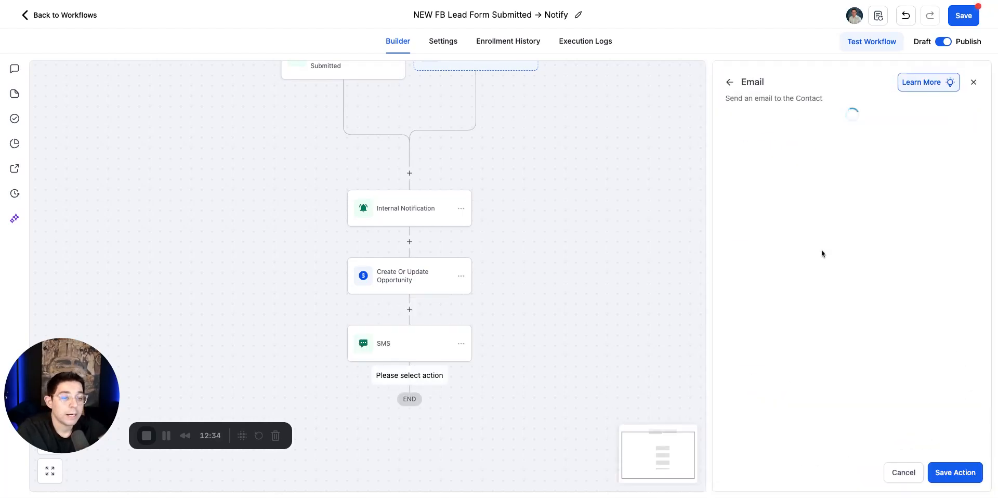
{"action": "scroll", "coordinate": [838, 424], "scroll_direction": "down", "scroll_amount": 4}
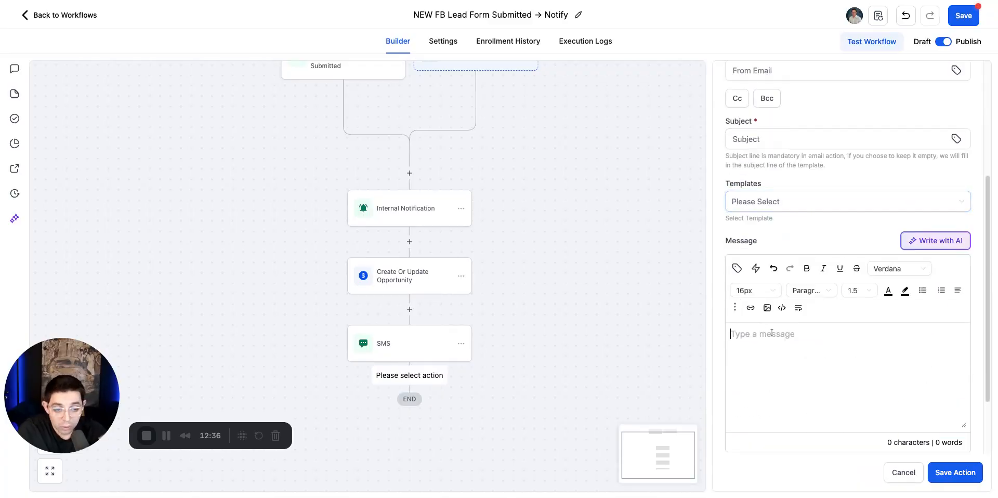
{"action": "type", "text": "yes"}
{"action": "left_click", "coordinate": [765, 139]}
{"action": "type", "text": "test"}
{"action": "left_click", "coordinate": [955, 472]}
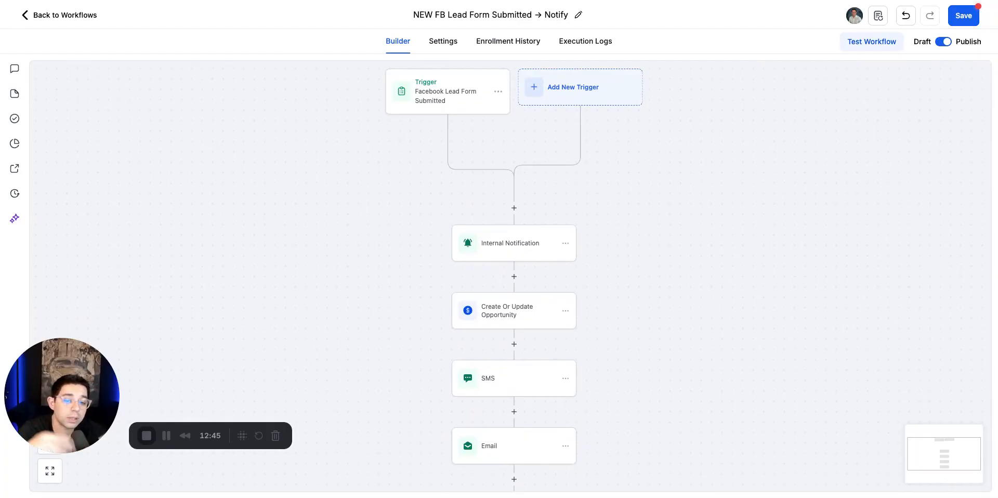
{"action": "scroll", "coordinate": [705, 326], "scroll_direction": "down", "scroll_amount": 2}
{"action": "left_click", "coordinate": [964, 16]}
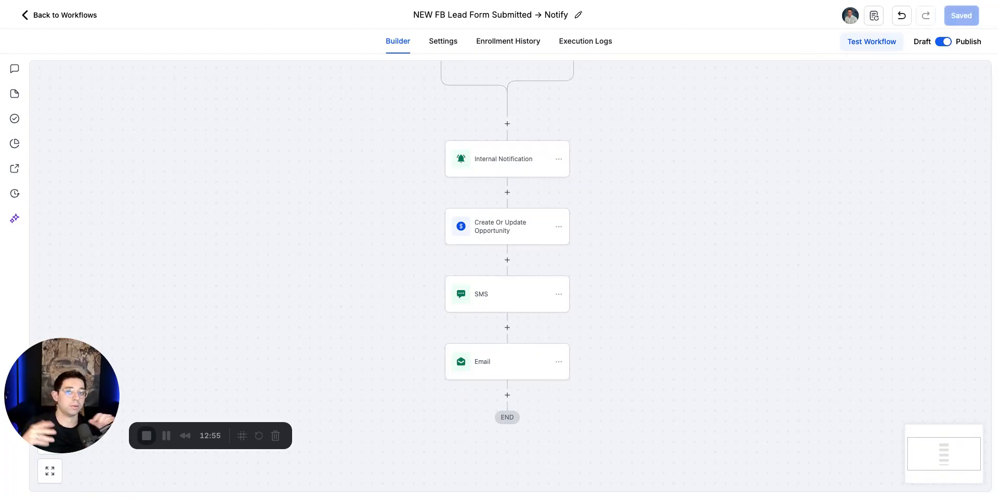
{"action": "scroll", "coordinate": [670, 137], "scroll_direction": "up", "scroll_amount": 3}
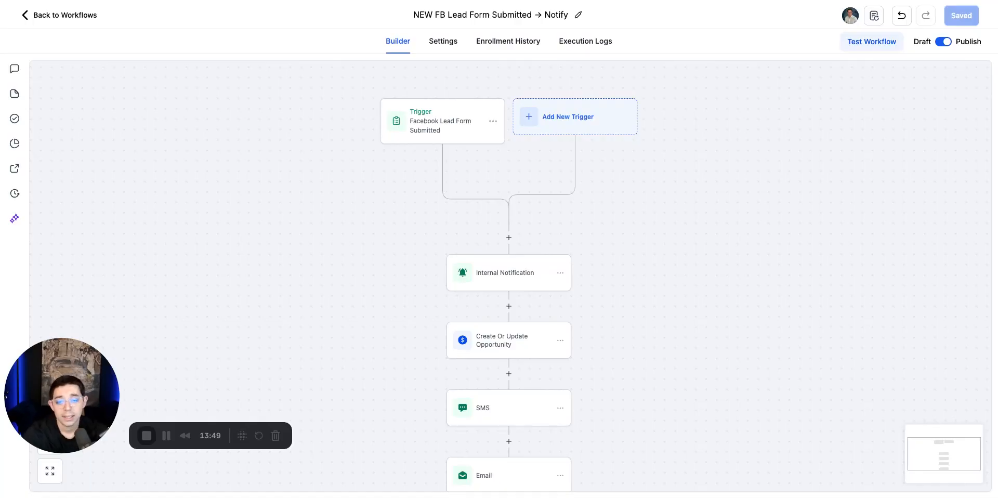
{"action": "scroll", "coordinate": [718, 246], "scroll_direction": "down", "scroll_amount": 3}
{"action": "scroll", "coordinate": [717, 247], "scroll_direction": "up", "scroll_amount": 3}
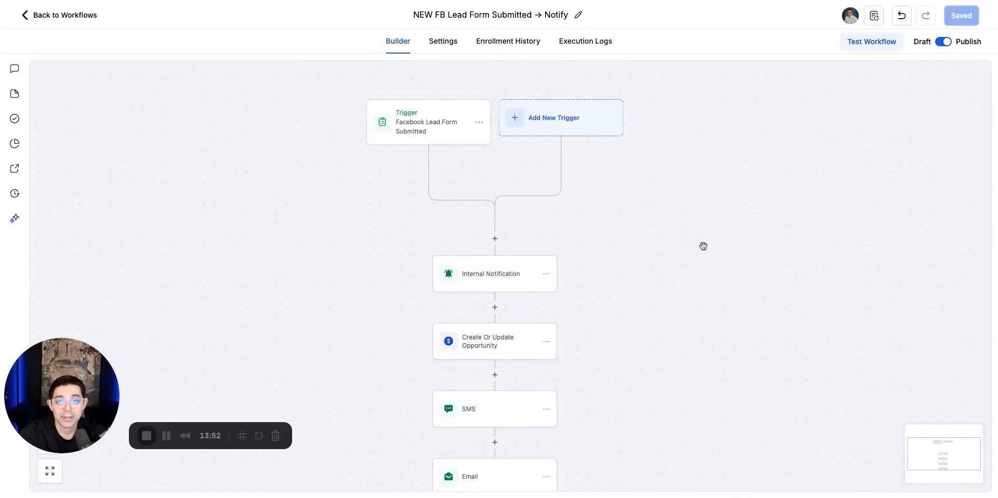